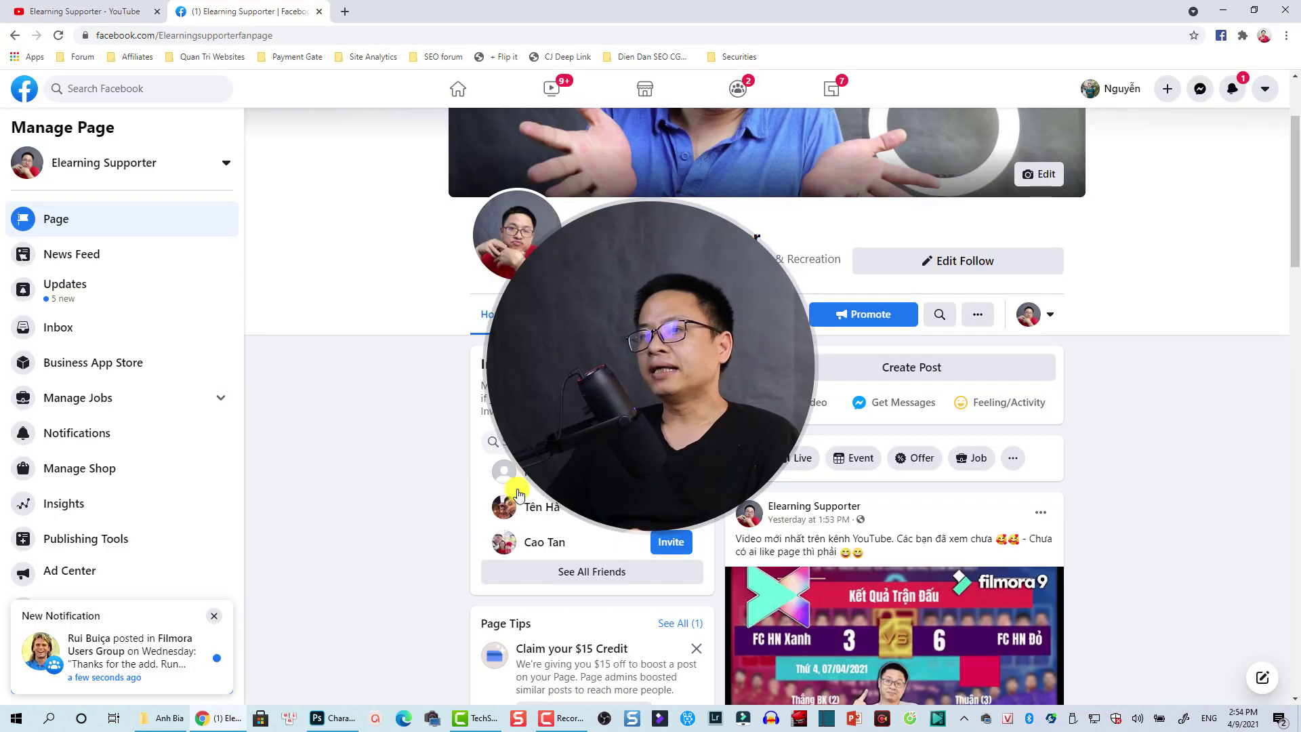
Step: Look over the Elearning Supporter Facebook page, from its header down to the latest post
{"action": "key", "text": "alt+Tab"}
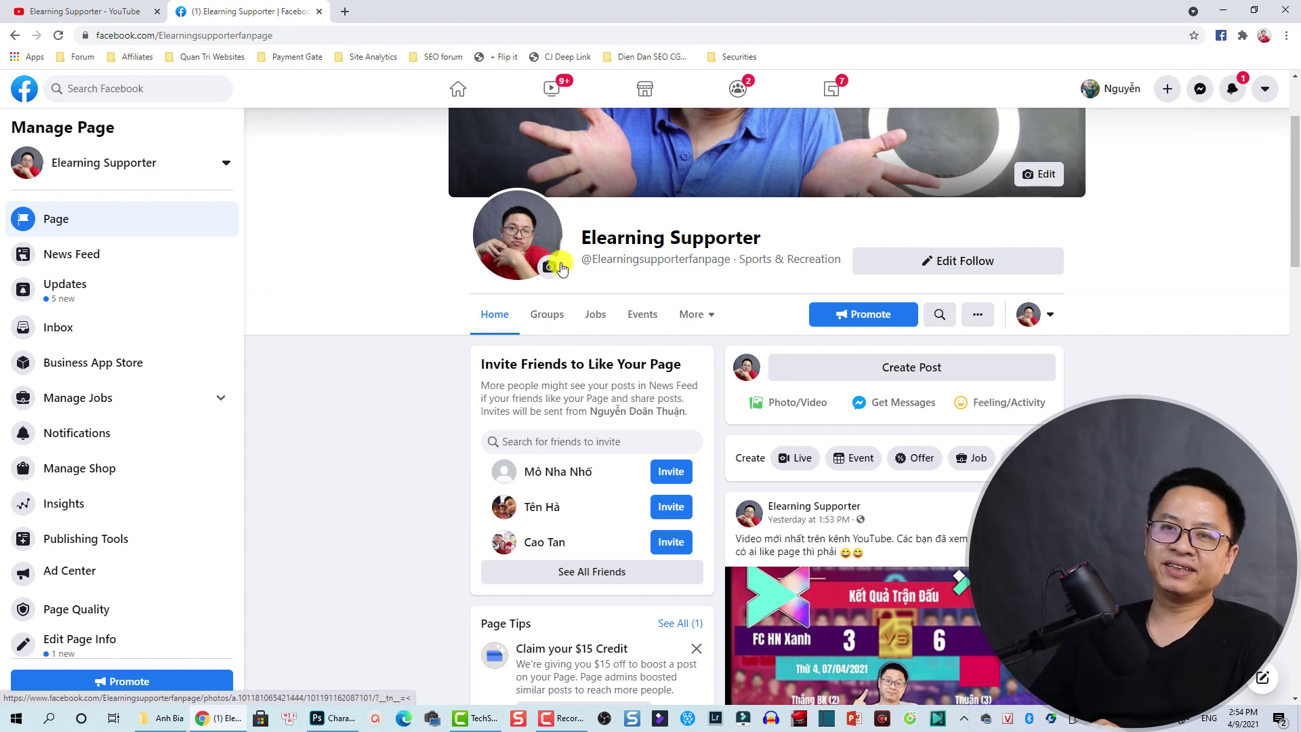
{"action": "mouse_move", "coordinate": [599, 273]}
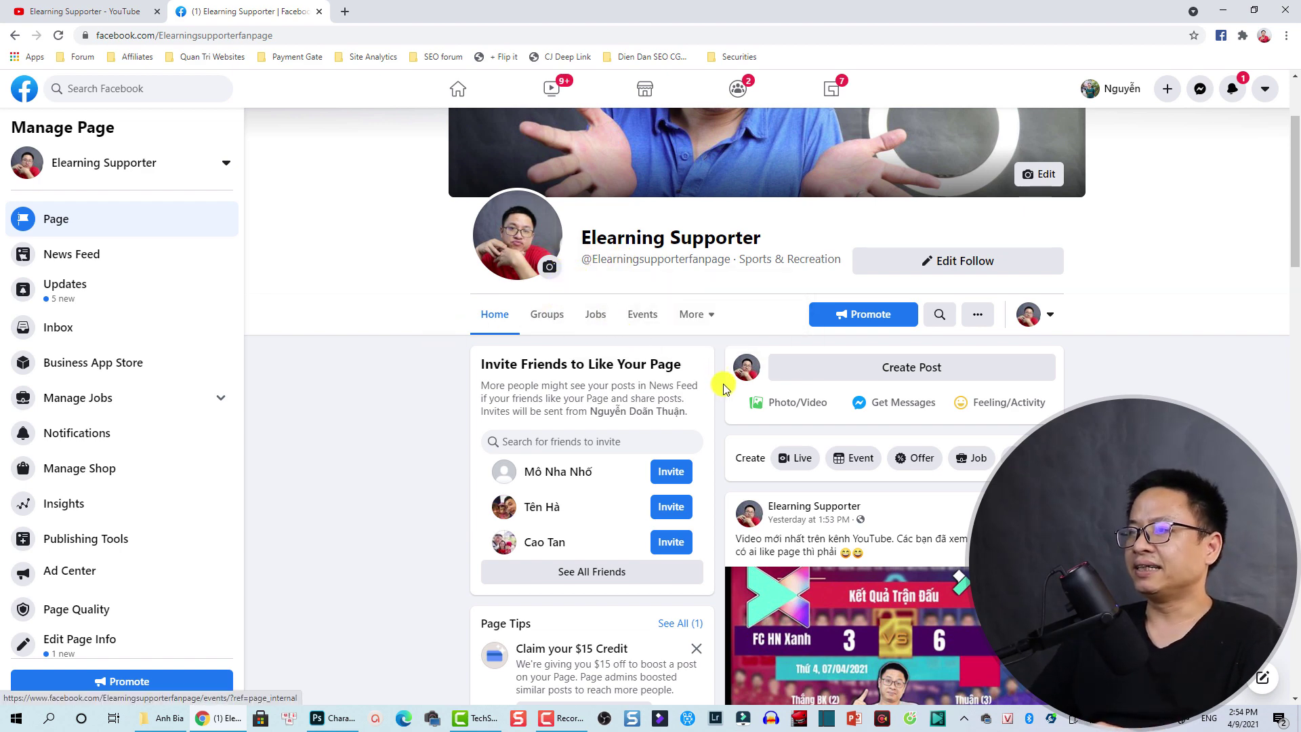
{"action": "scroll", "coordinate": [712, 380], "scroll_direction": "down", "scroll_amount": 3}
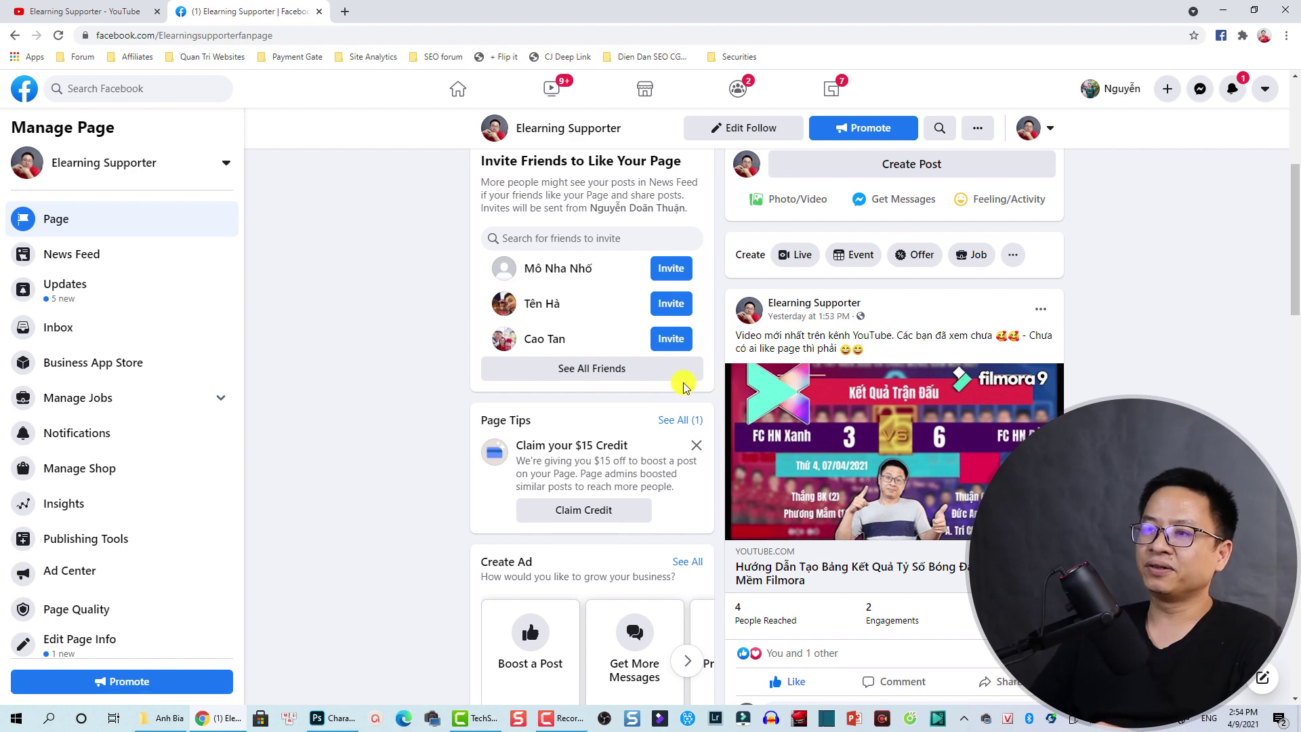
{"action": "scroll", "coordinate": [685, 380], "scroll_direction": "up", "scroll_amount": 5}
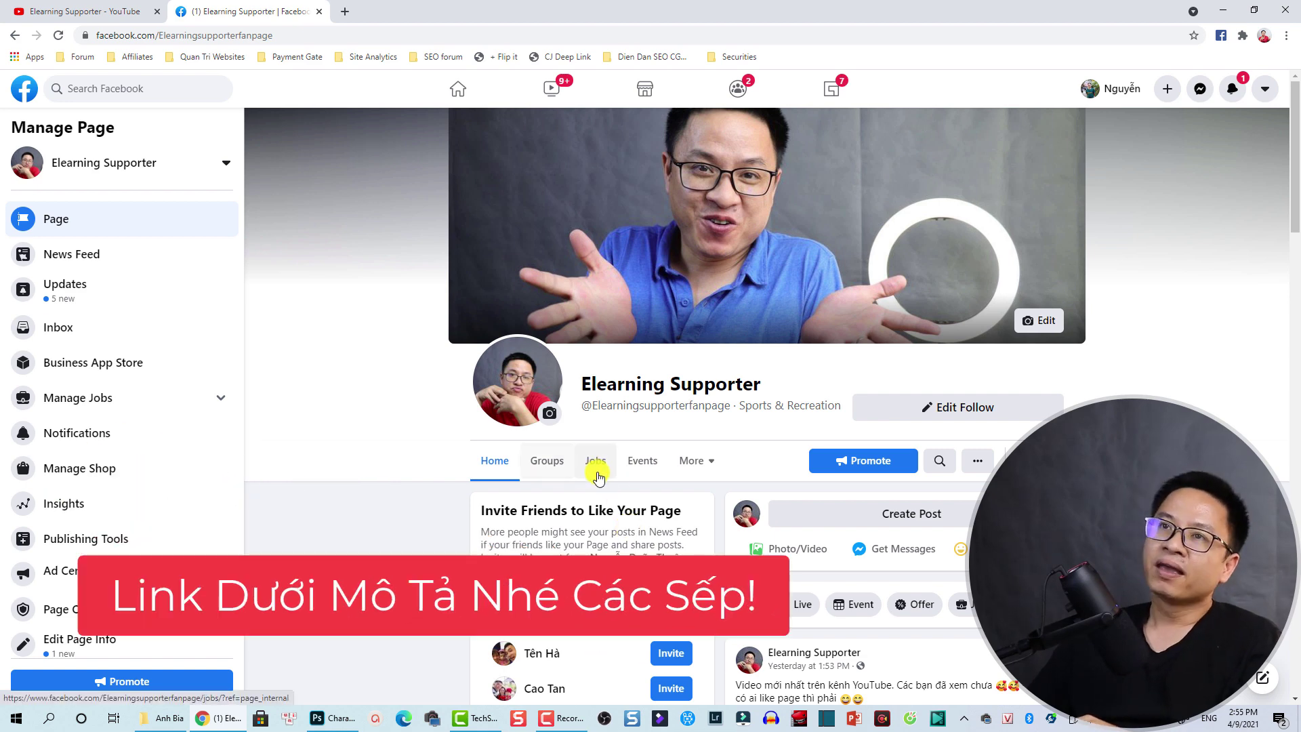
Step: Switch to the Elearning Supporter YouTube channel and look through its uploaded videos and their thumbnails
{"action": "left_click", "coordinate": [95, 11]}
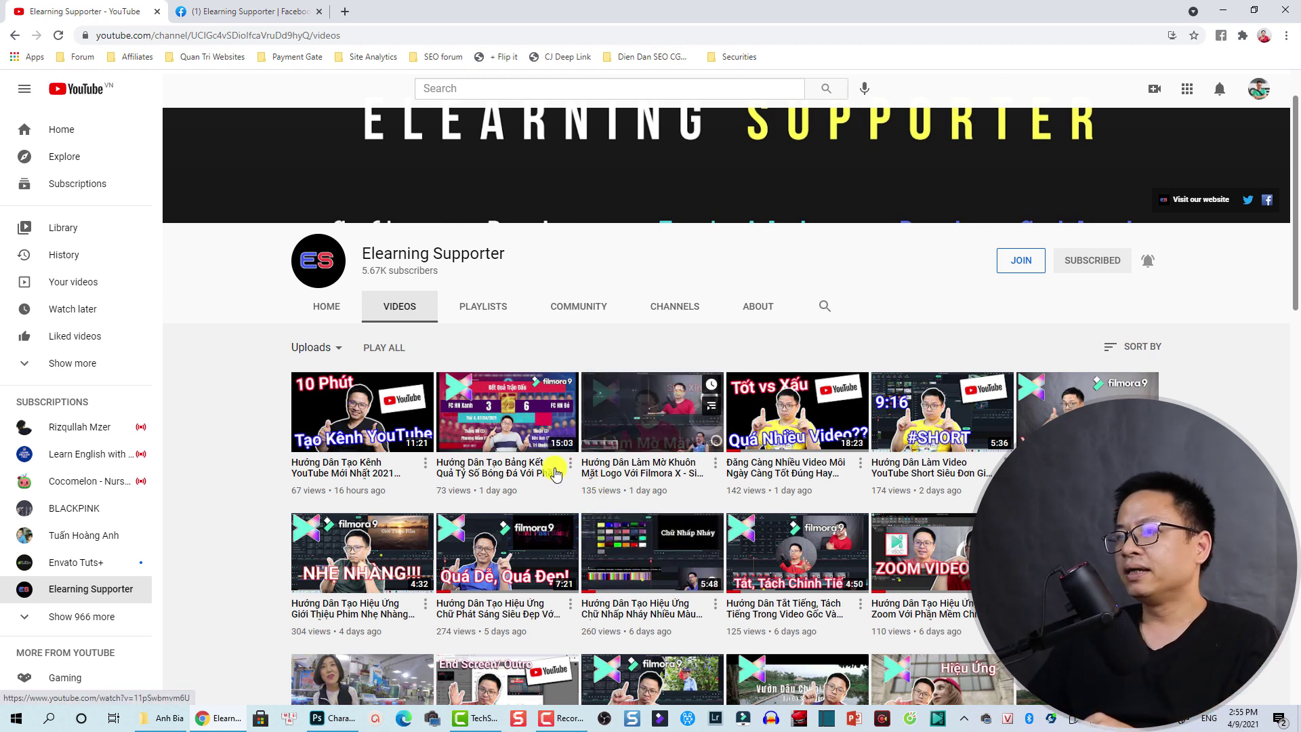
{"action": "scroll", "coordinate": [481, 399], "scroll_direction": "down", "scroll_amount": 2}
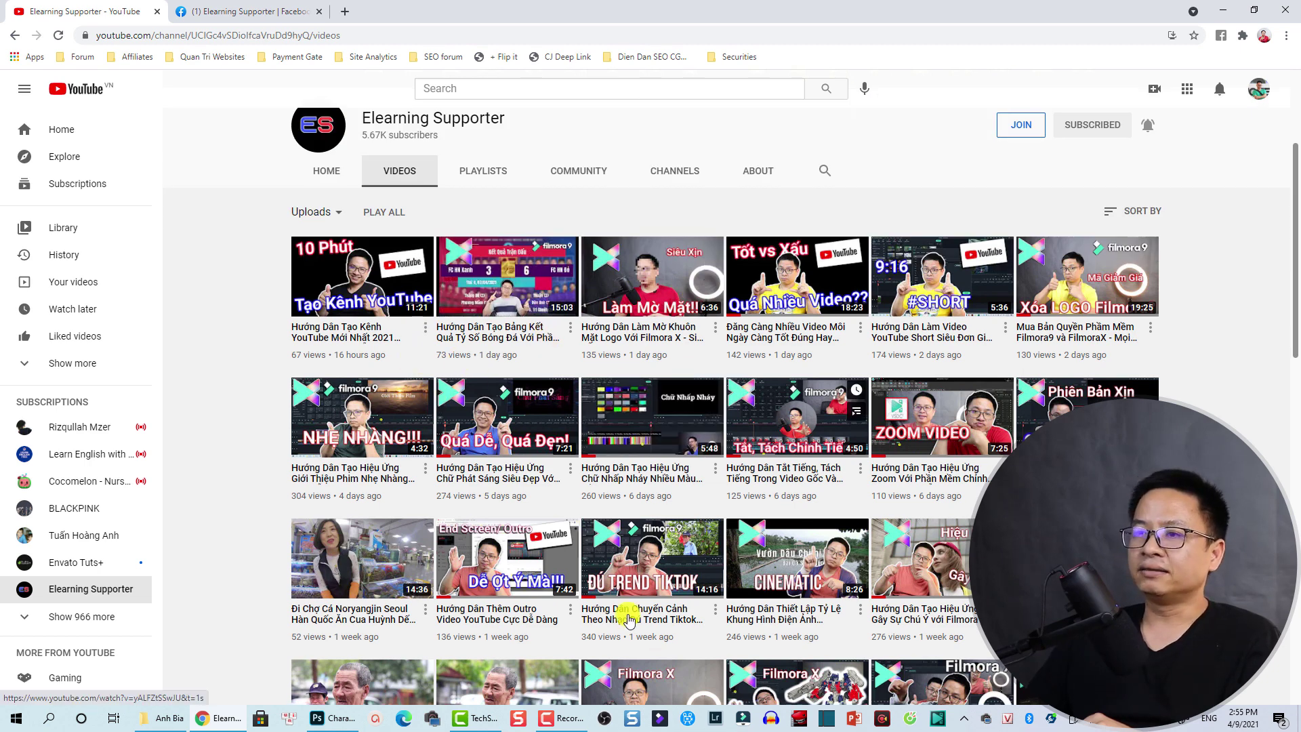
{"action": "scroll", "coordinate": [558, 391], "scroll_direction": "down", "scroll_amount": 2}
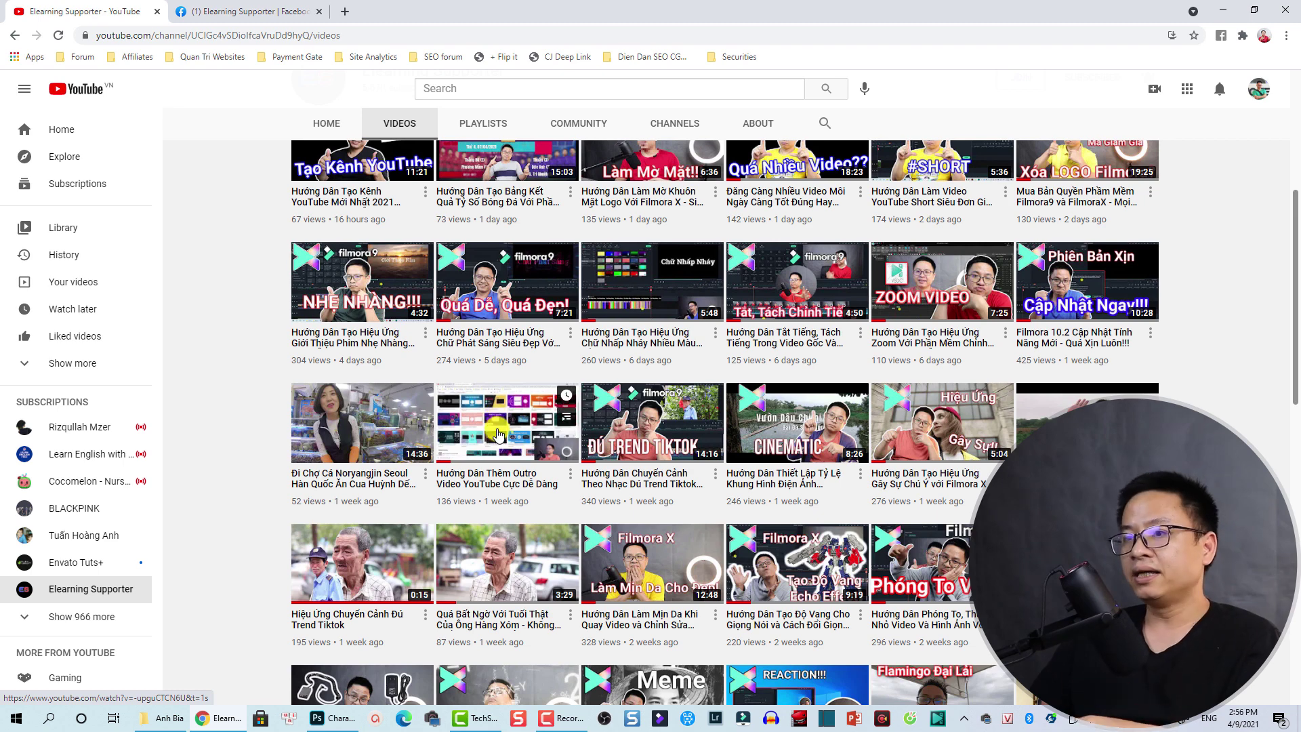
{"action": "scroll", "coordinate": [522, 488], "scroll_direction": "up", "scroll_amount": 3}
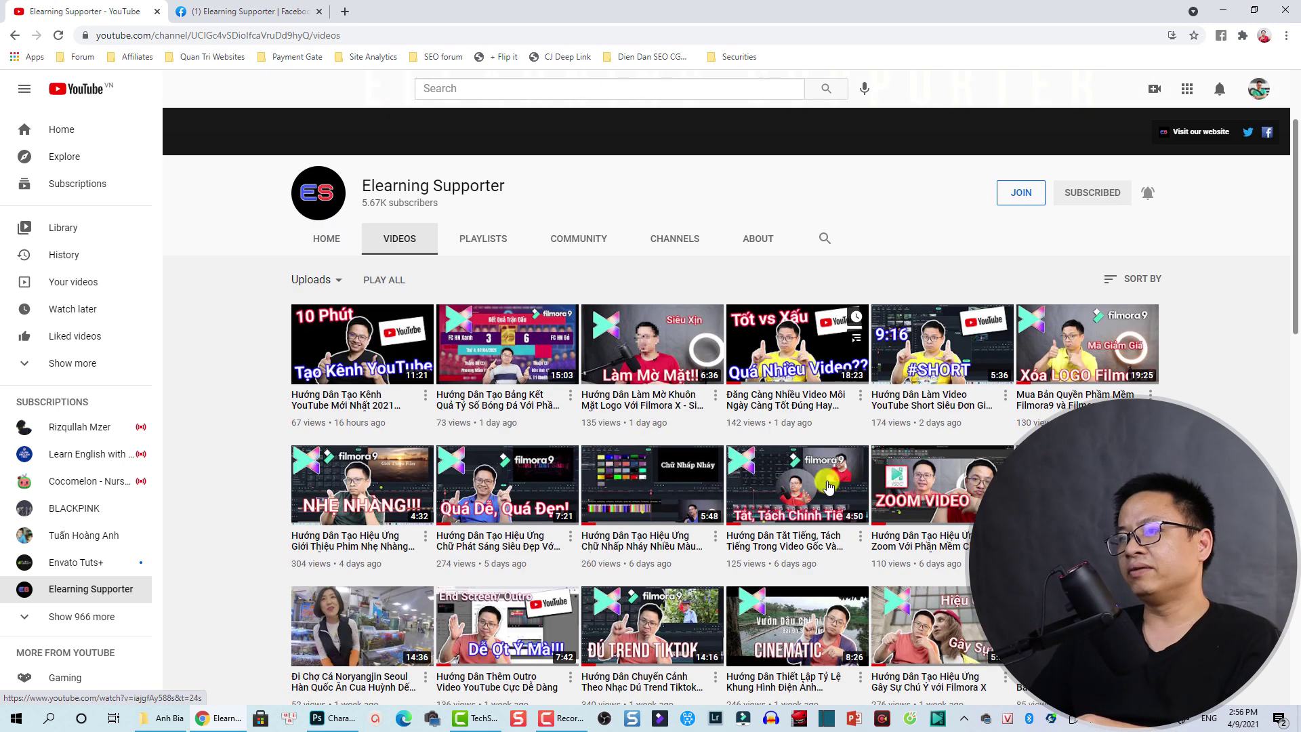
{"action": "scroll", "coordinate": [576, 447], "scroll_direction": "down", "scroll_amount": 2}
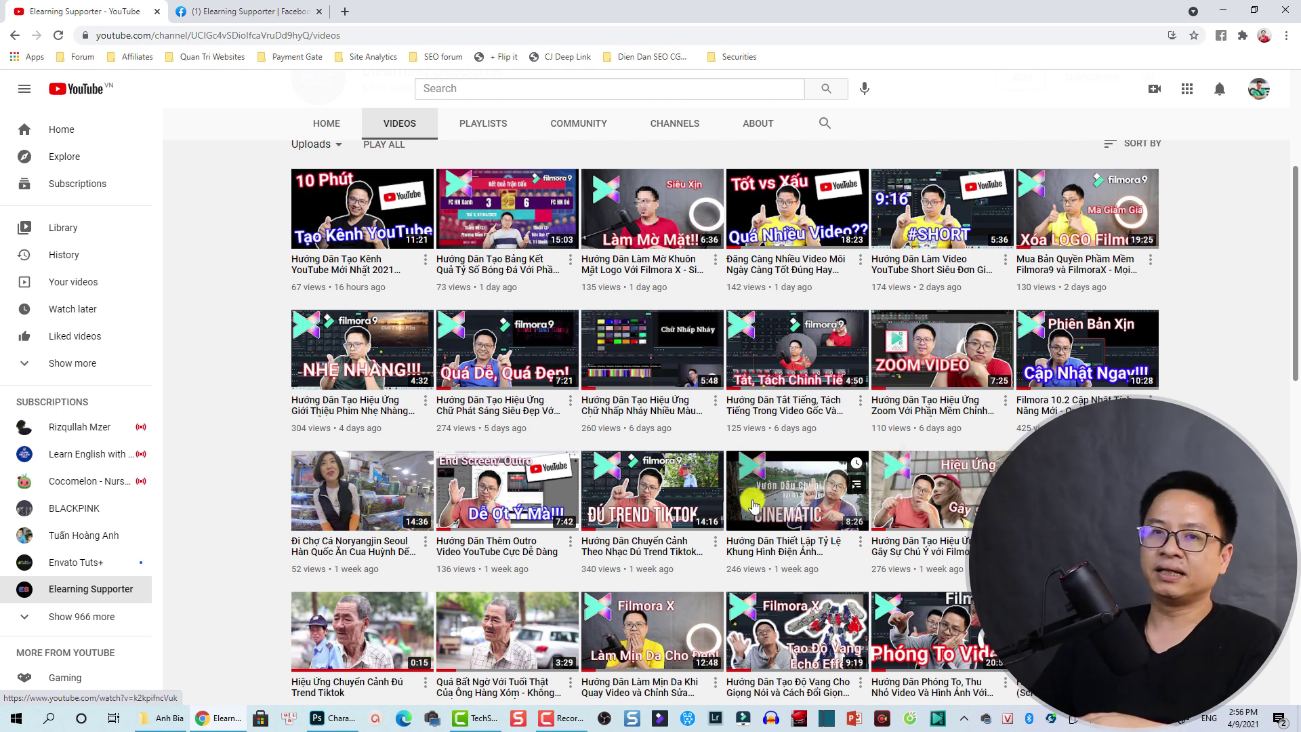
{"action": "scroll", "coordinate": [542, 508], "scroll_direction": "down", "scroll_amount": 2}
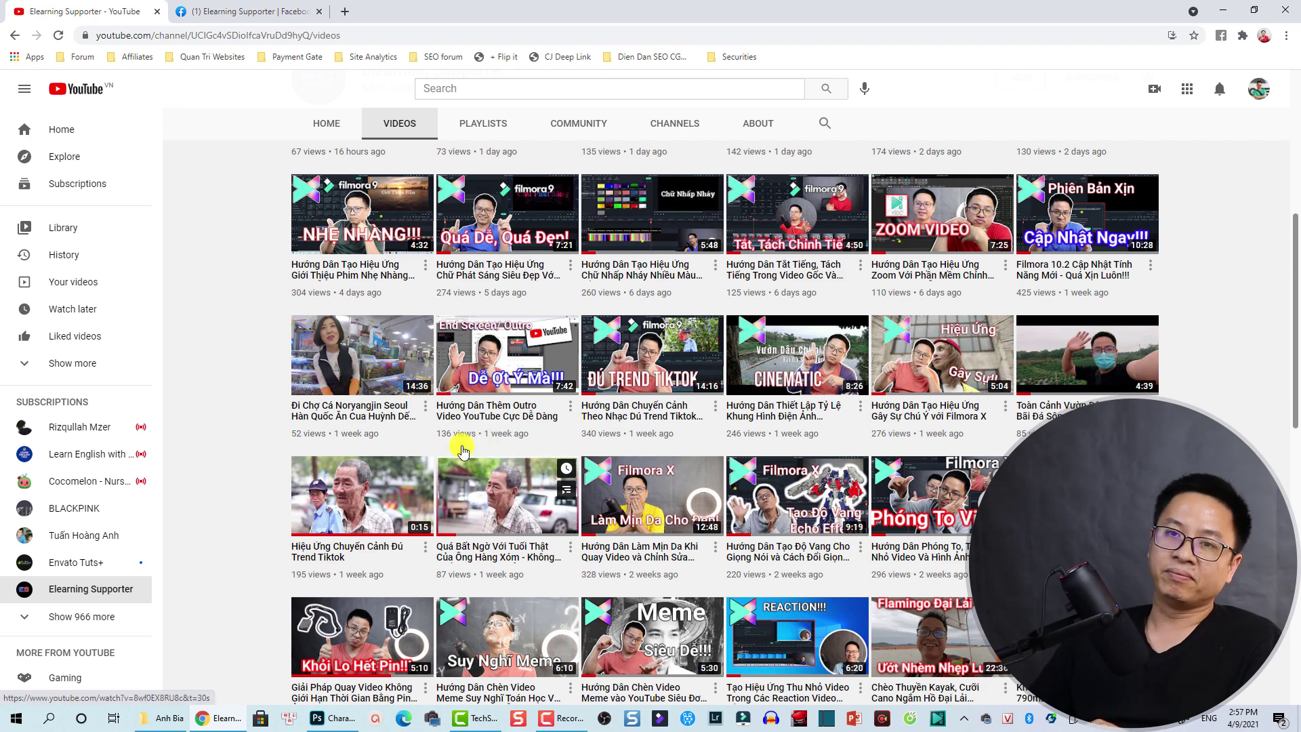
{"action": "scroll", "coordinate": [588, 431], "scroll_direction": "down", "scroll_amount": 3}
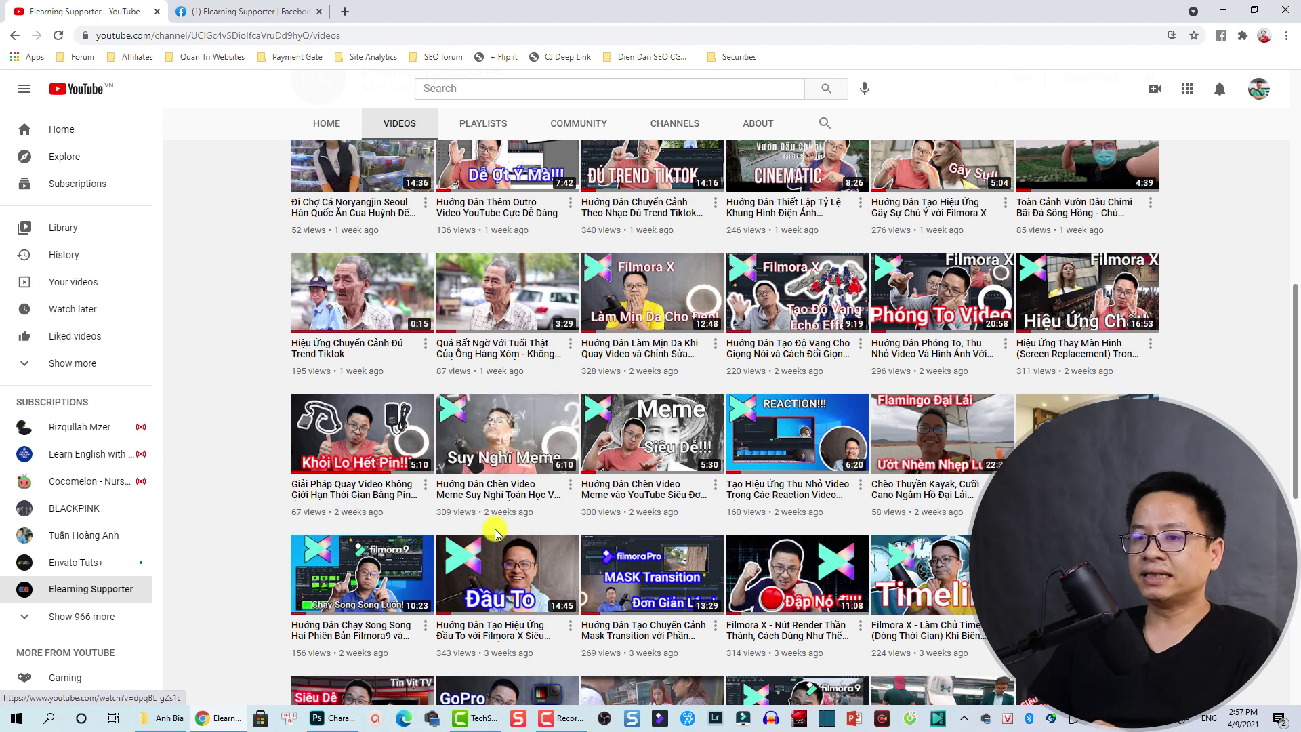
Step: View the VIDEO DURATION thumbnail design in Photoshop and return to the YouTube channel in the browser
{"action": "left_click", "coordinate": [342, 719]}
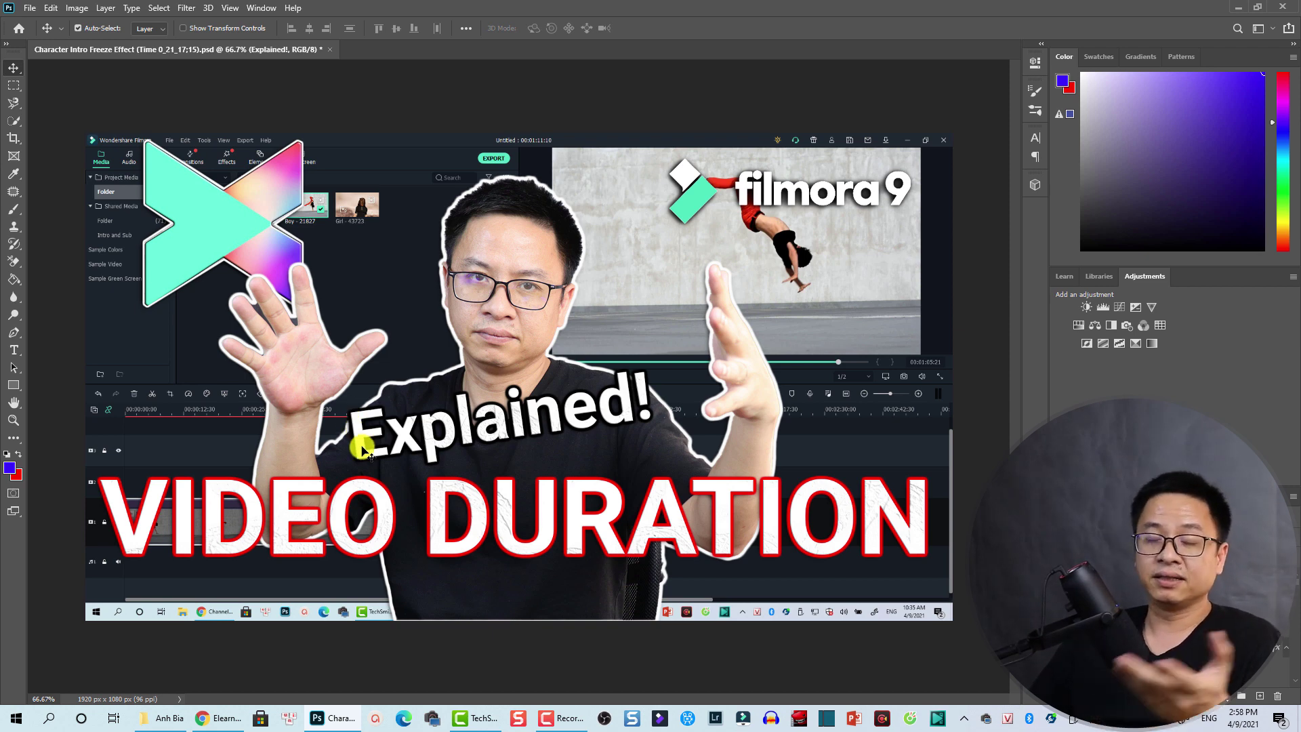
{"action": "left_click", "coordinate": [239, 720]}
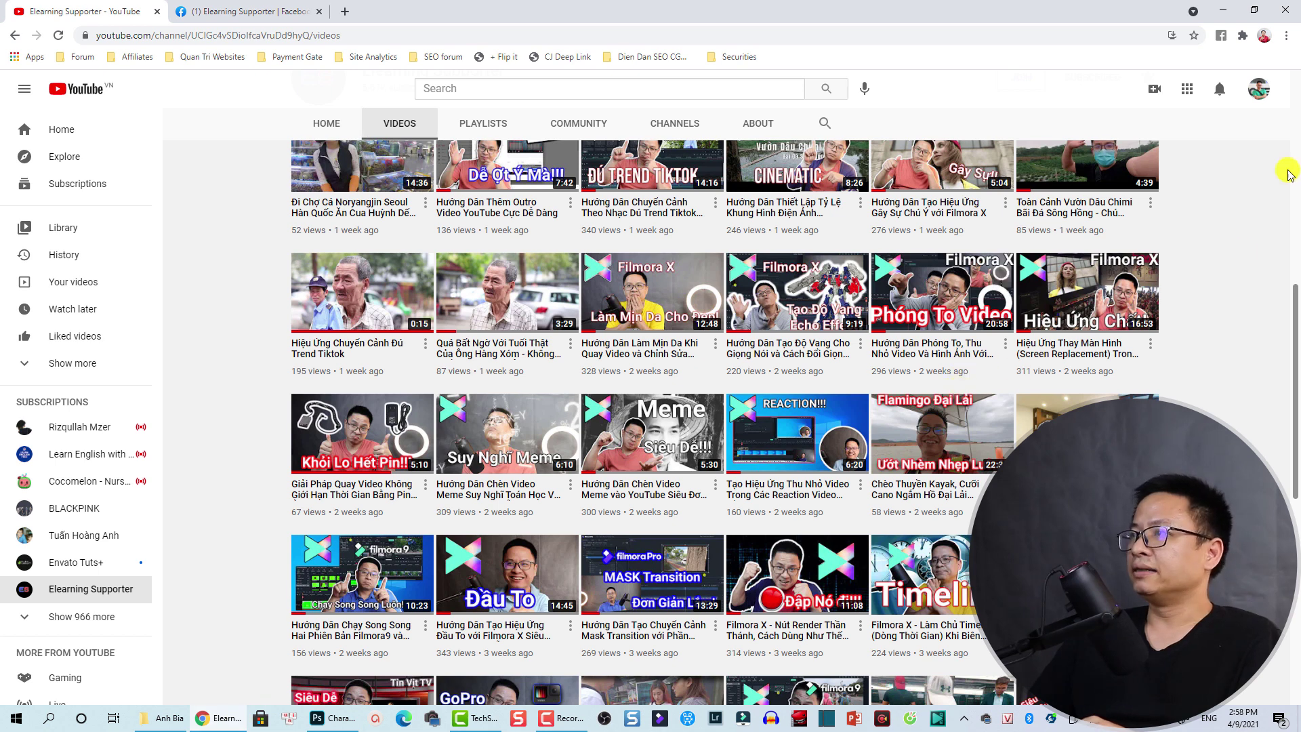
Step: Switch the active YouTube account to the Elearning Supporter channel
{"action": "left_click", "coordinate": [1258, 88]}
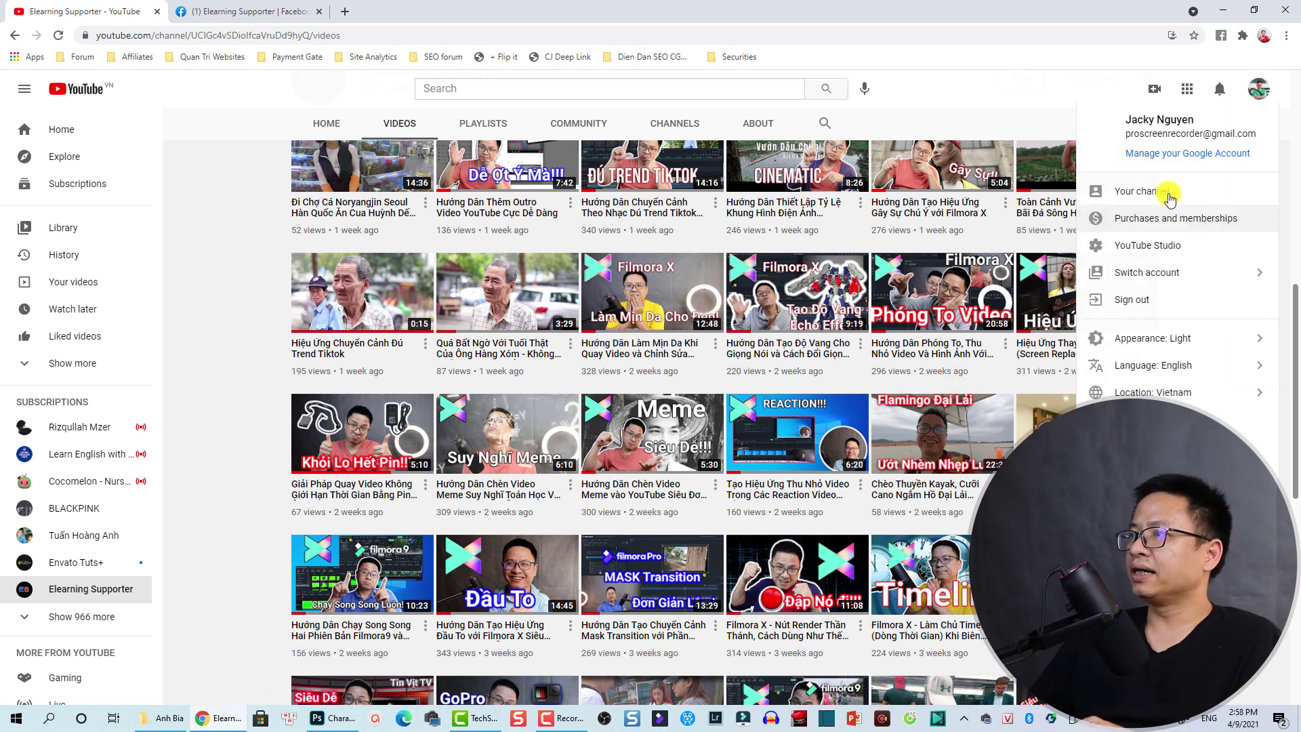
{"action": "left_click", "coordinate": [1155, 272]}
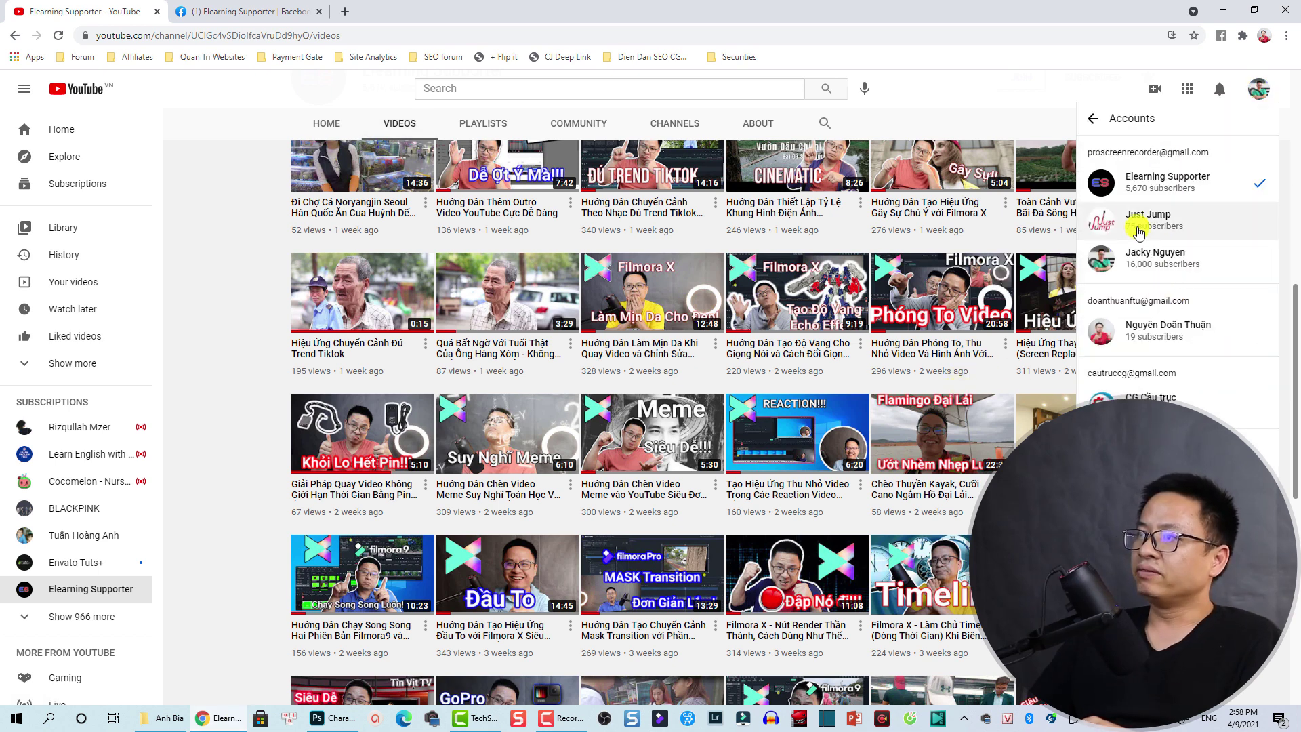
{"action": "left_click", "coordinate": [1152, 259]}
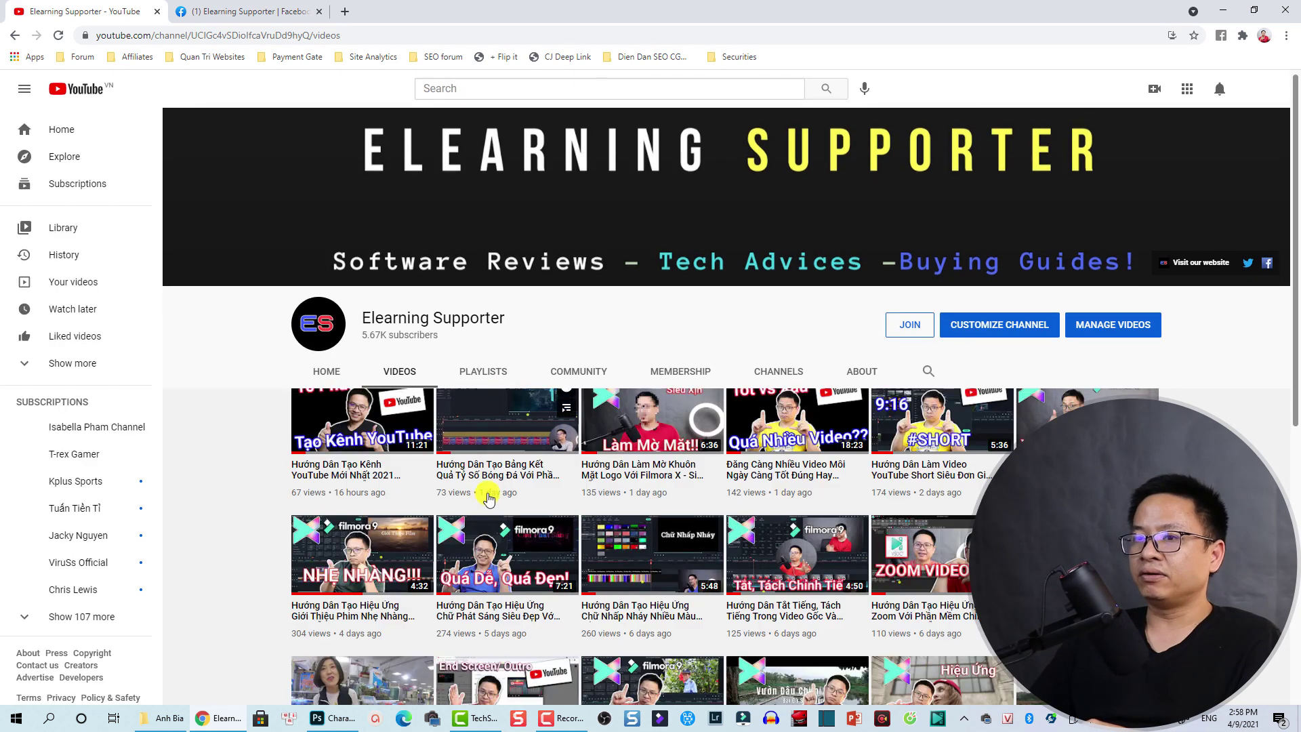
Step: Open the channel's "Hướng Dẫn Tạo Kênh YouTube Mới Nhất 2021" video, pause it and close the overlaid banner ad
{"action": "scroll", "coordinate": [339, 461], "scroll_direction": "down", "scroll_amount": 1}
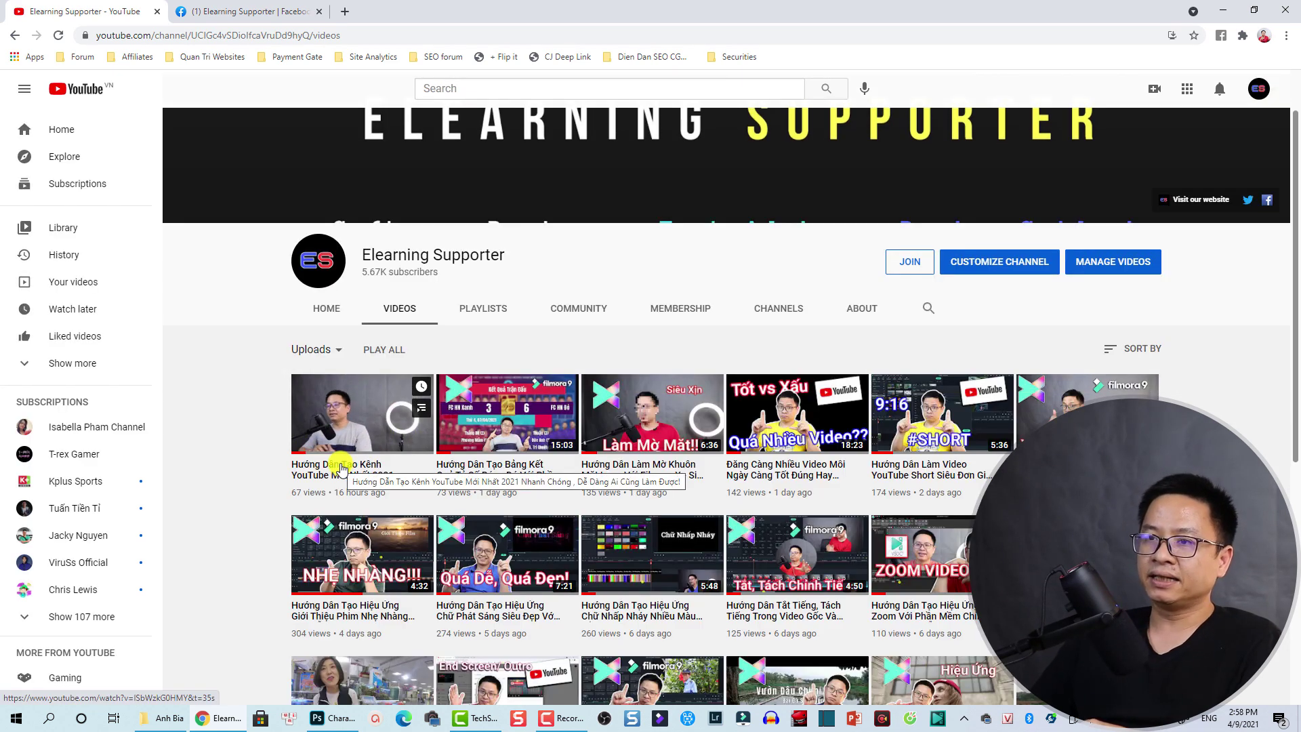
{"action": "left_click", "coordinate": [339, 465]}
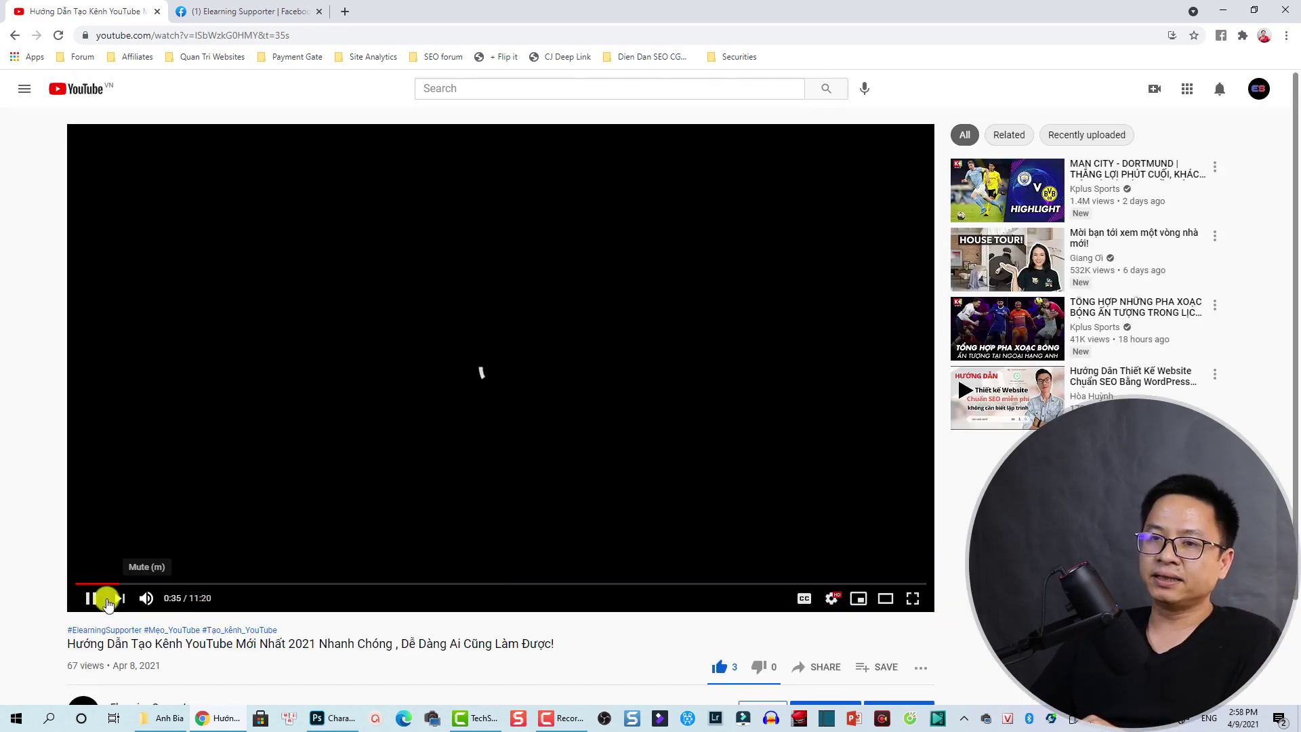
{"action": "left_click", "coordinate": [93, 600]}
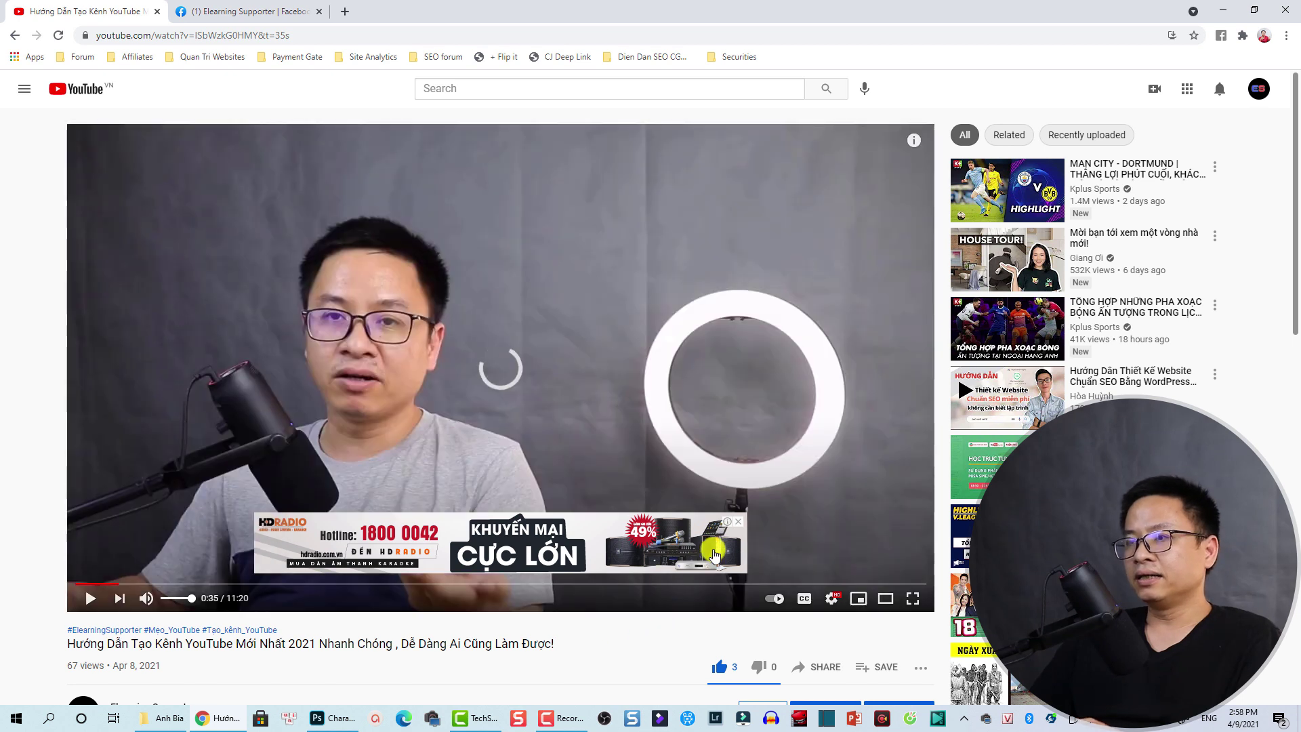
{"action": "left_click", "coordinate": [737, 521]}
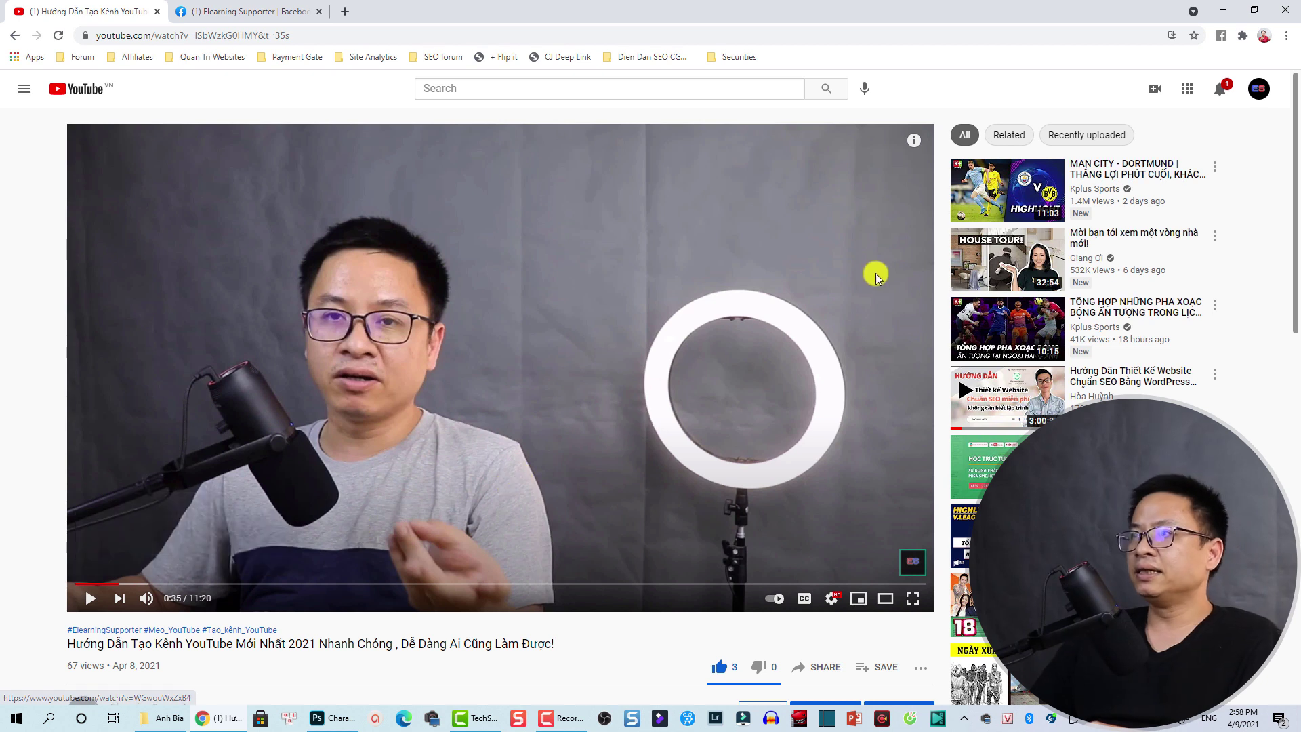
Step: Open the paused video's info cards and look through the suggested Elearning Supporter videos
{"action": "mouse_move", "coordinate": [913, 144]}
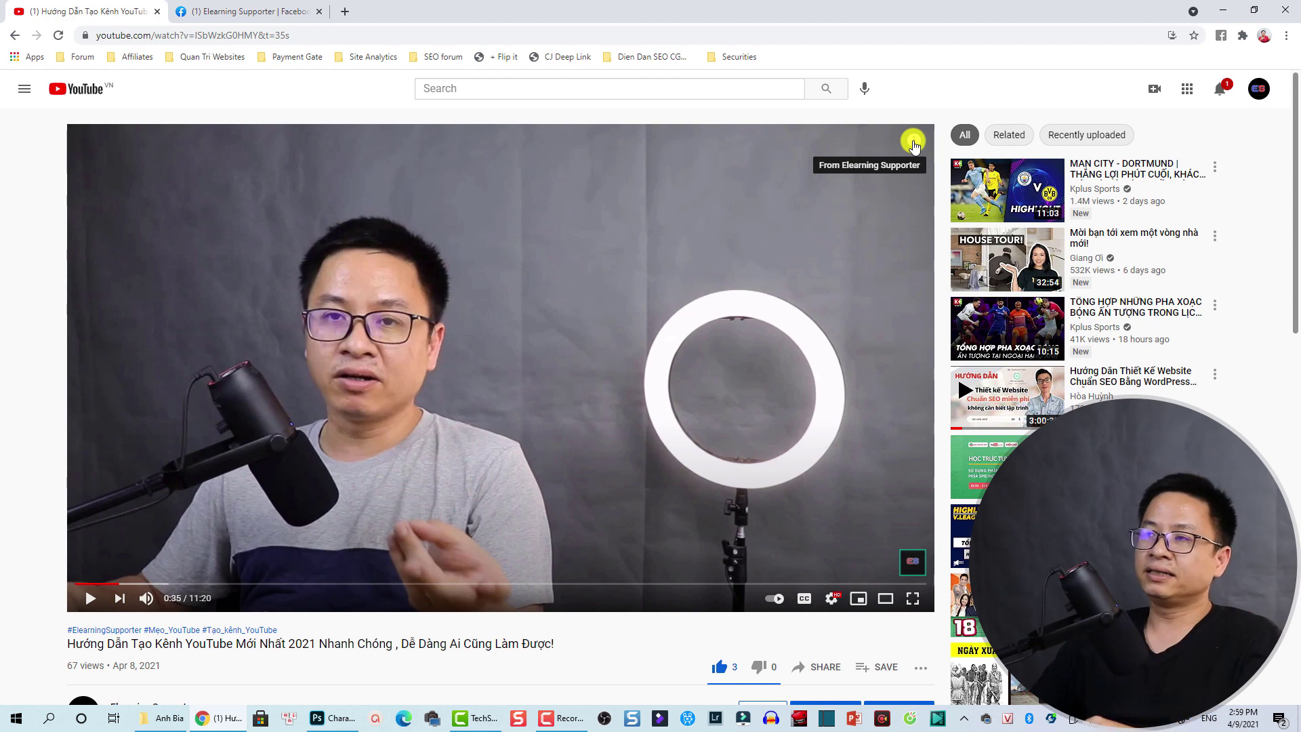
{"action": "left_click", "coordinate": [913, 145]}
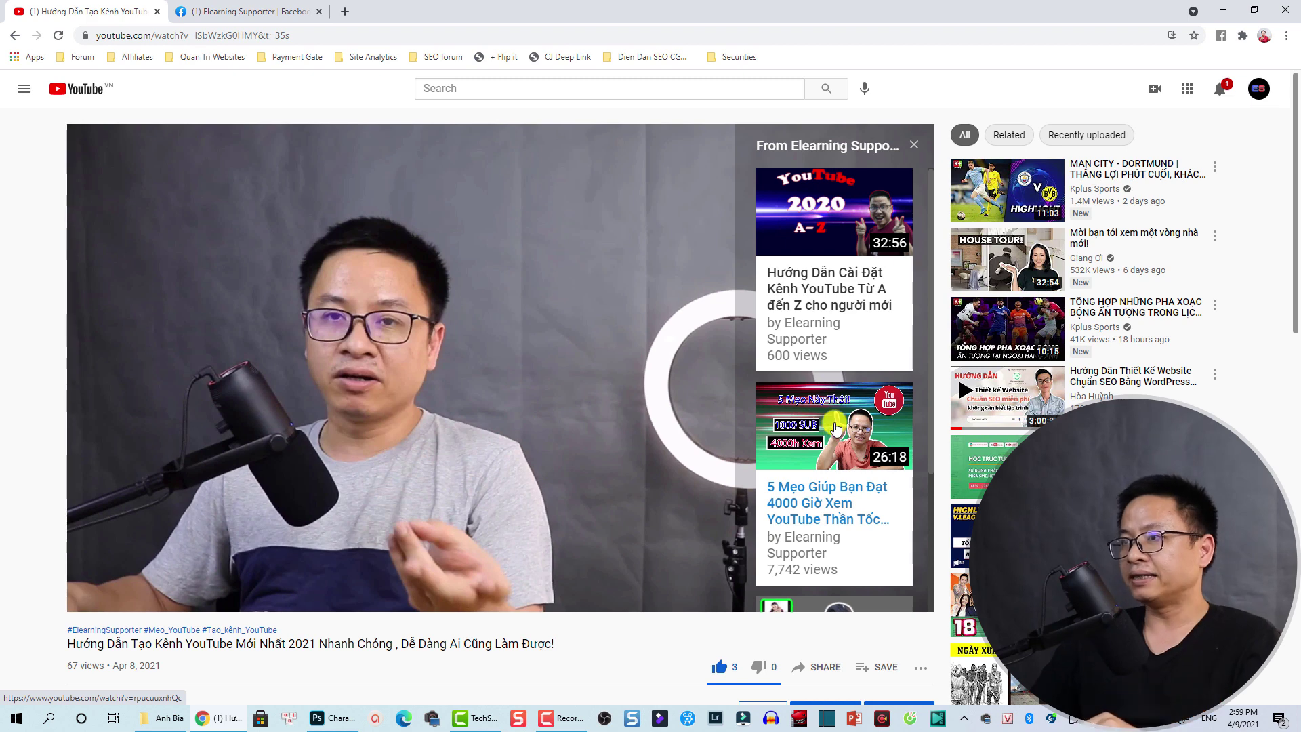
{"action": "scroll", "coordinate": [826, 435], "scroll_direction": "down", "scroll_amount": 2}
{"action": "scroll", "coordinate": [827, 443], "scroll_direction": "down", "scroll_amount": 2}
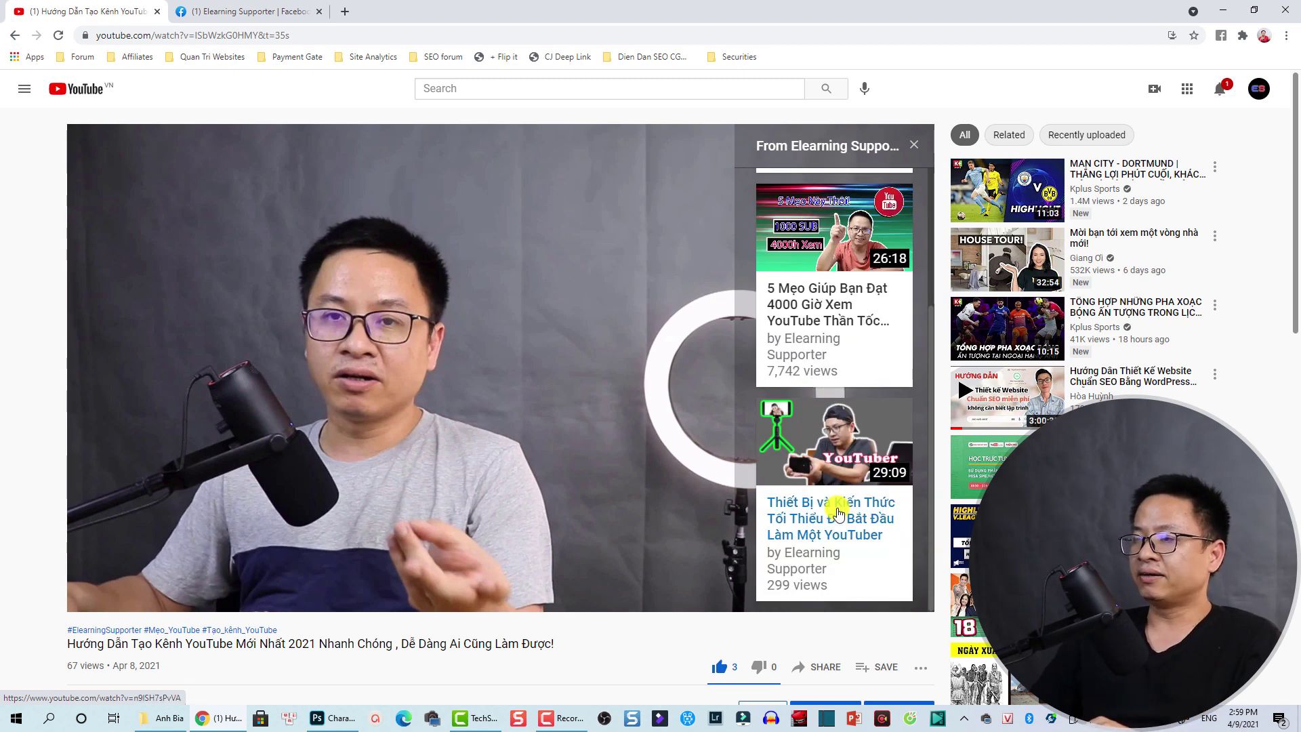
{"action": "scroll", "coordinate": [835, 498], "scroll_direction": "up", "scroll_amount": 4}
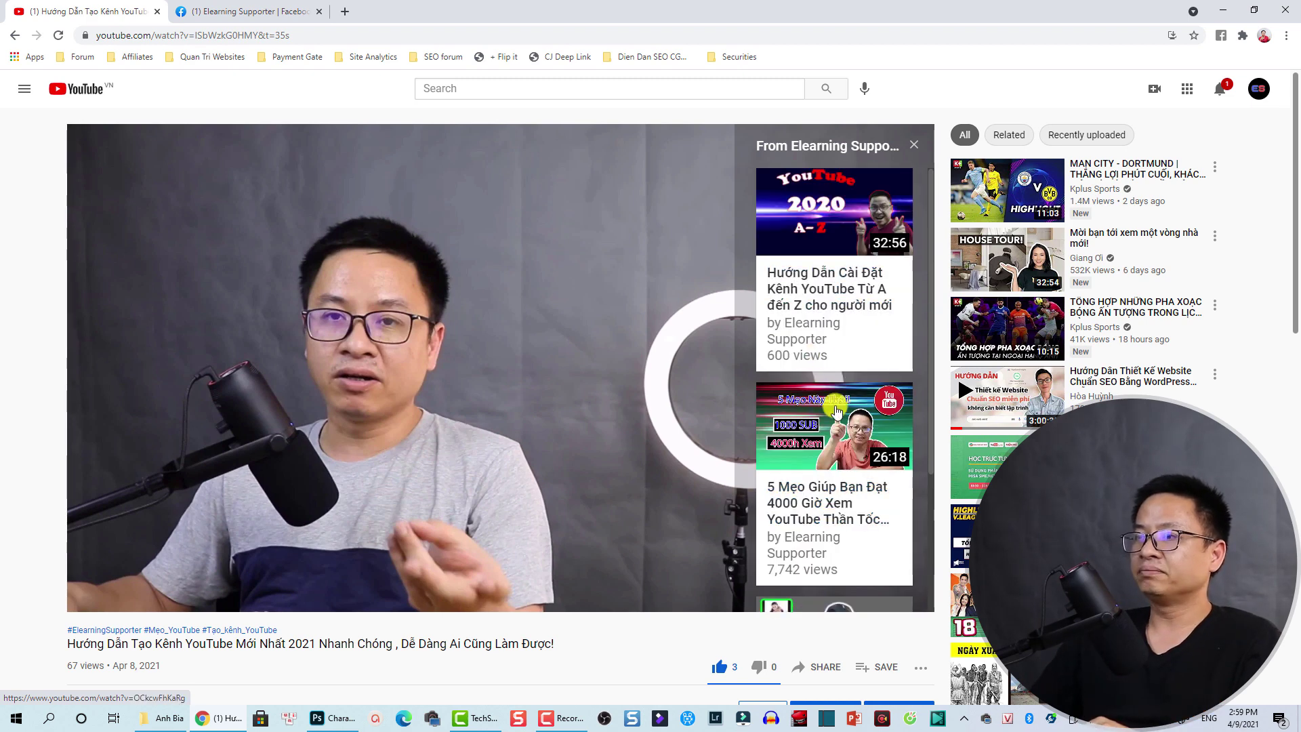
{"action": "scroll", "coordinate": [810, 420], "scroll_direction": "down", "scroll_amount": 3}
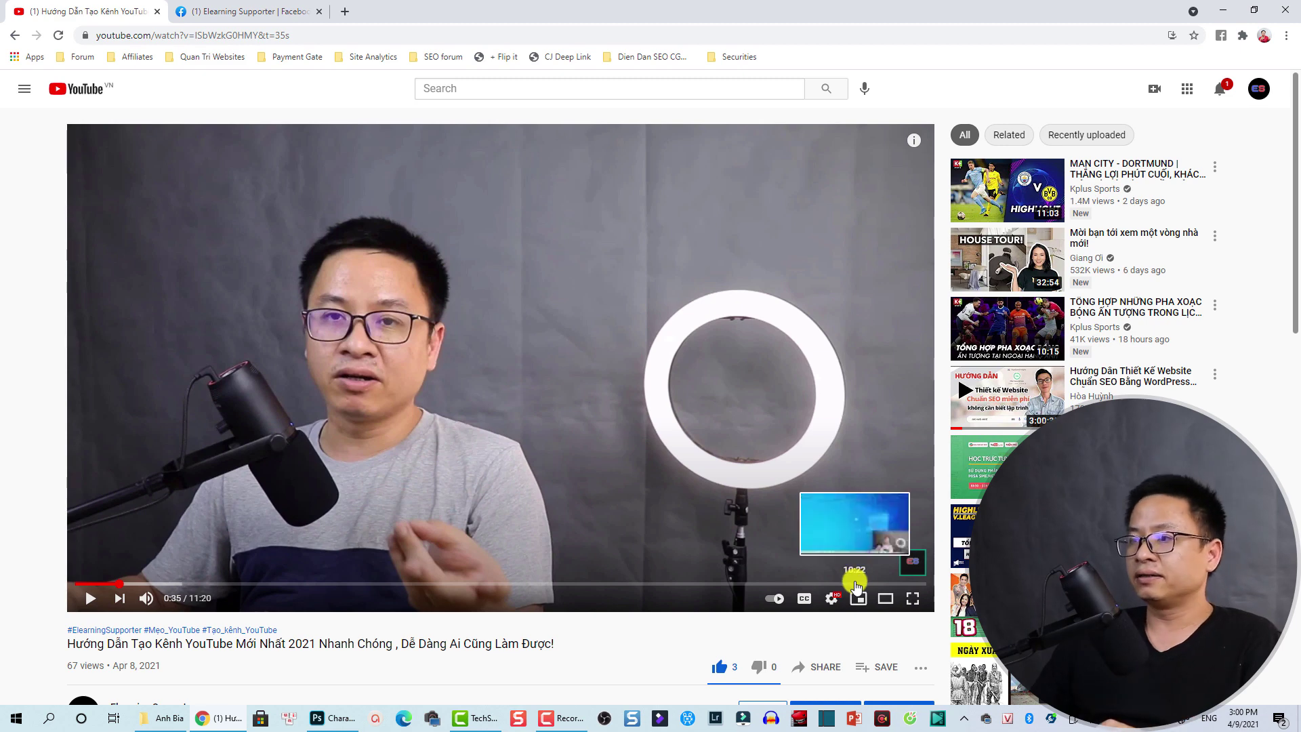
Step: Seek to the video's end screen and pause at 11:02 to view the suggested video and playlist elements
{"action": "left_click", "coordinate": [855, 583]}
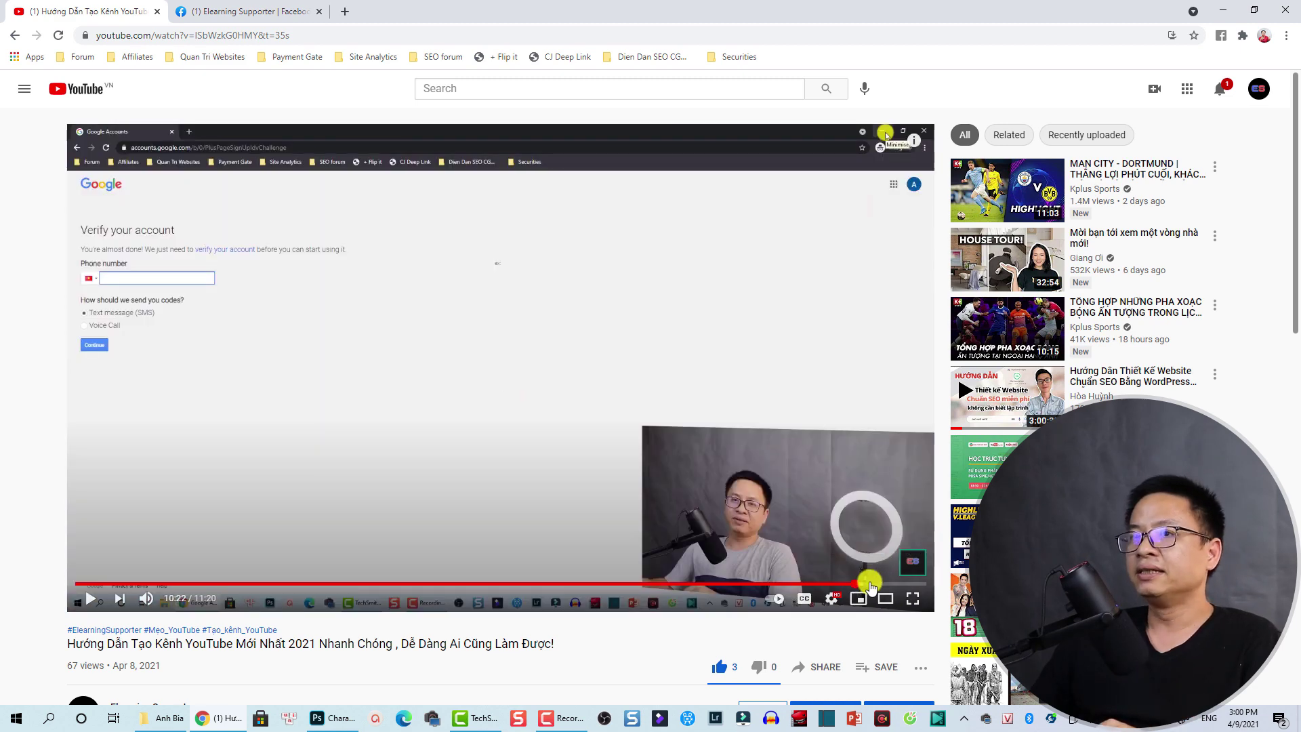
{"action": "left_click", "coordinate": [870, 584]}
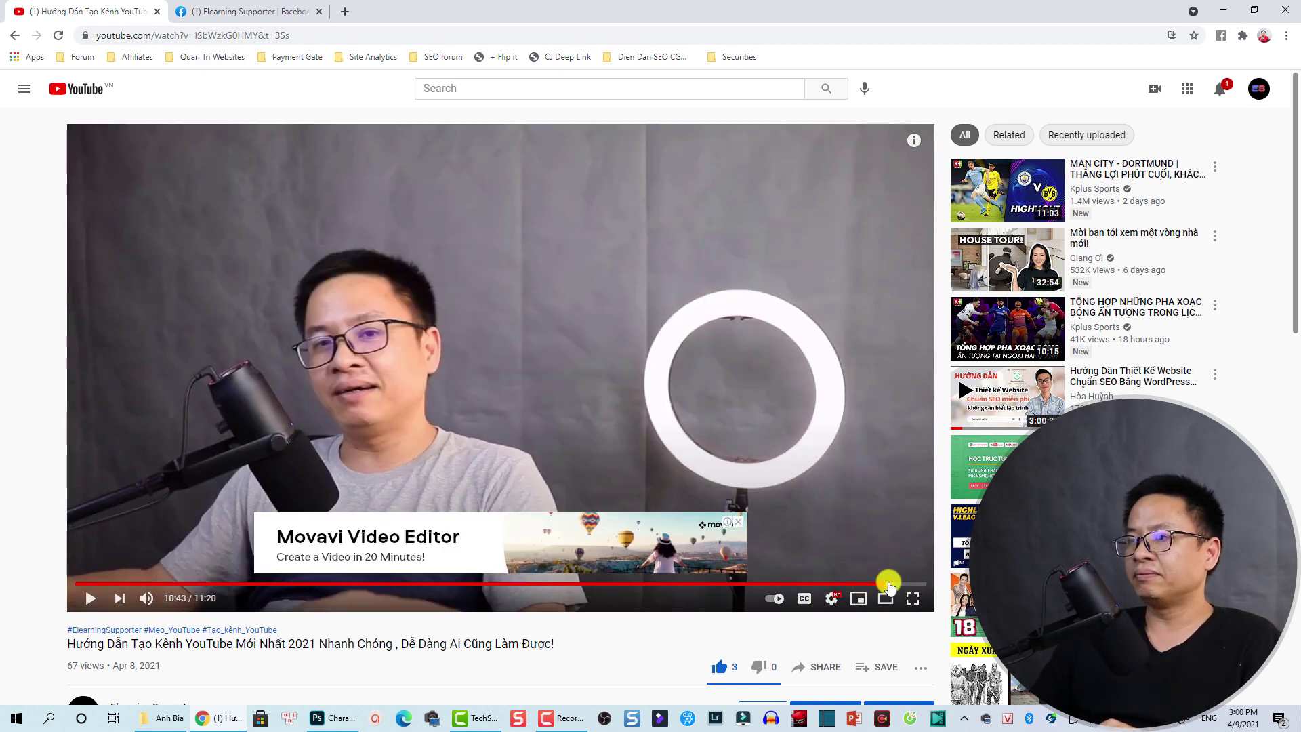
{"action": "left_click", "coordinate": [905, 584]}
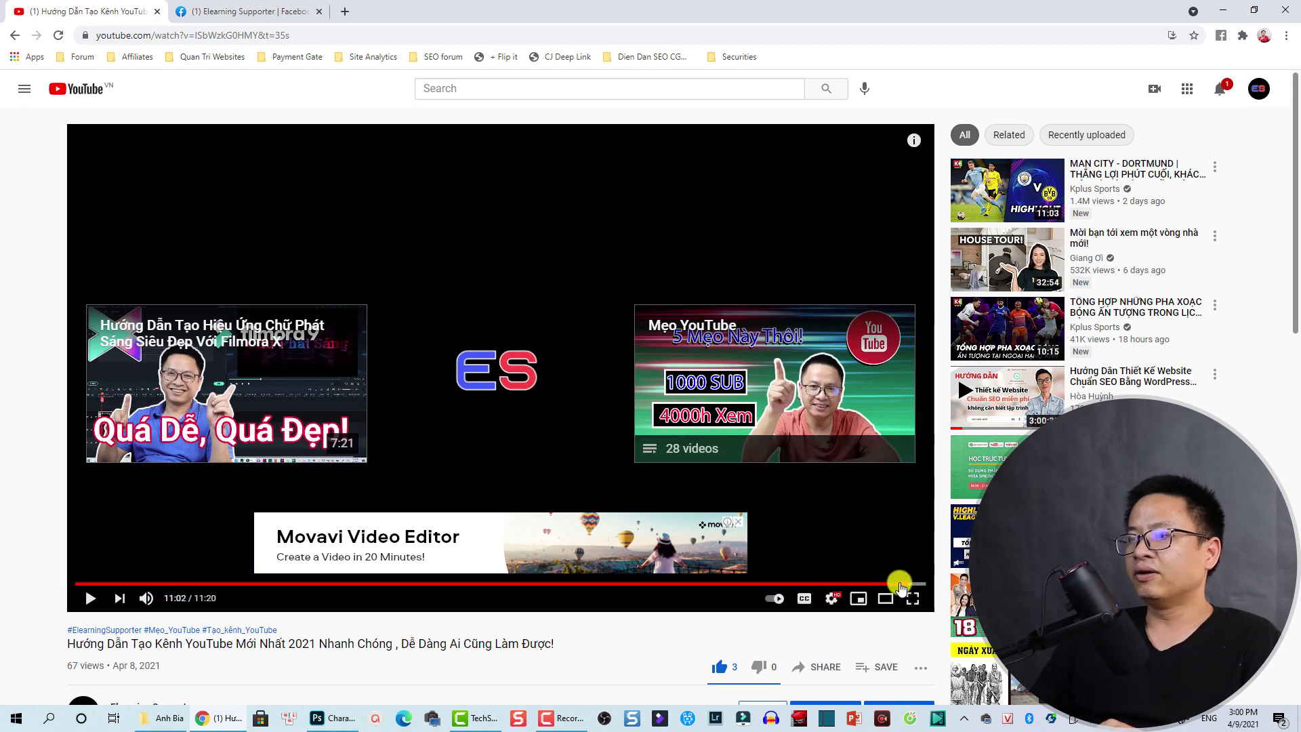
{"action": "left_click", "coordinate": [899, 583]}
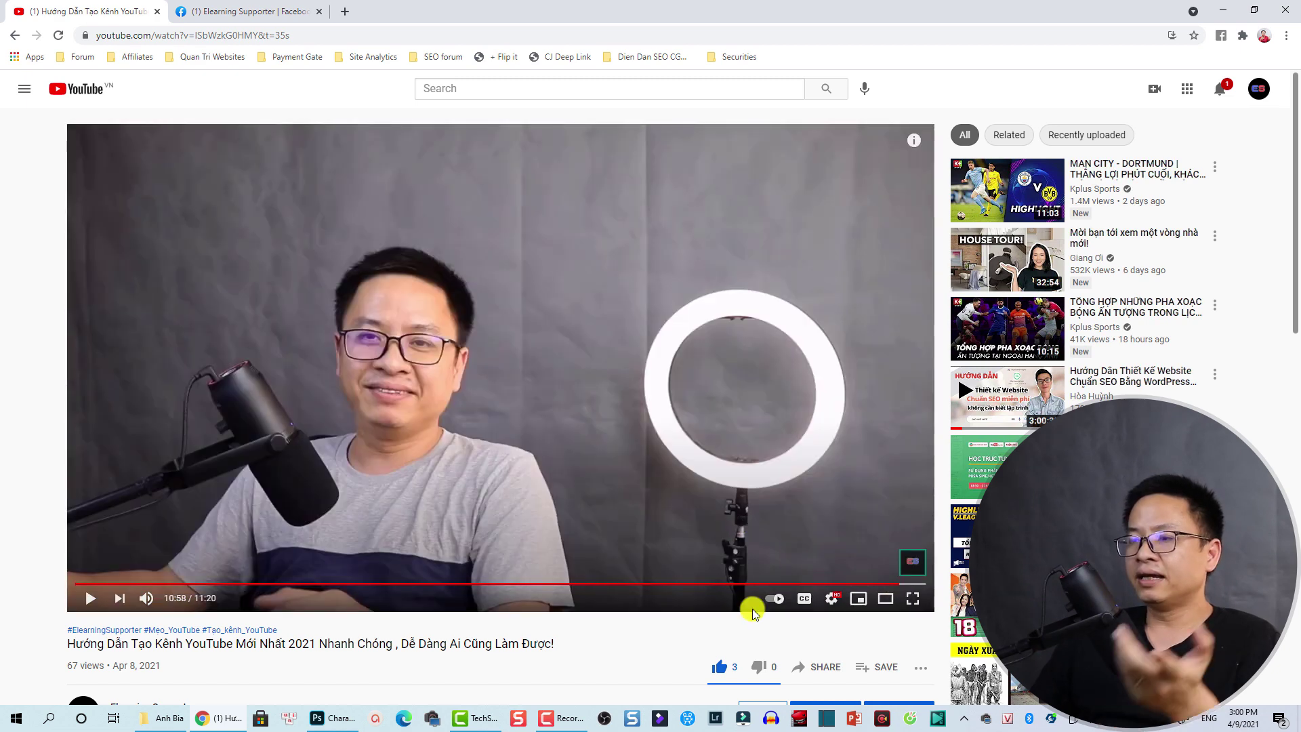
{"action": "left_click", "coordinate": [90, 597]}
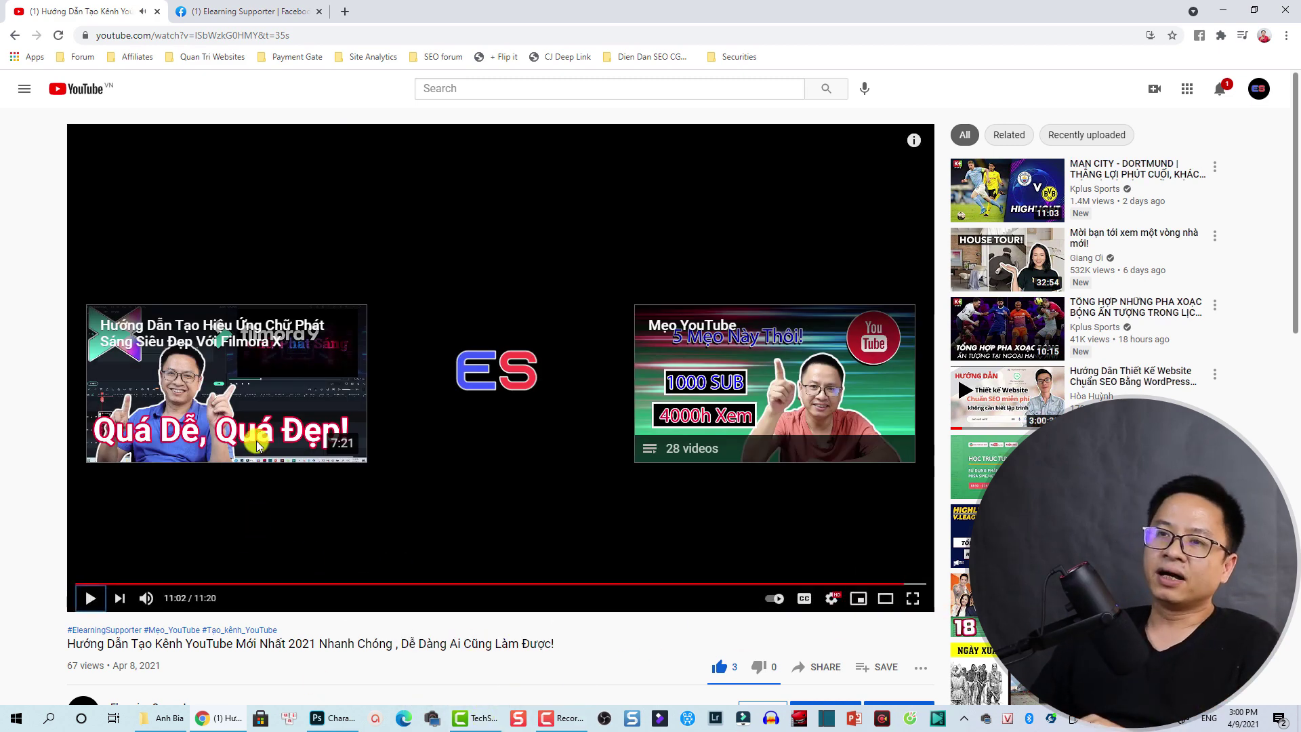
{"action": "left_click", "coordinate": [475, 472]}
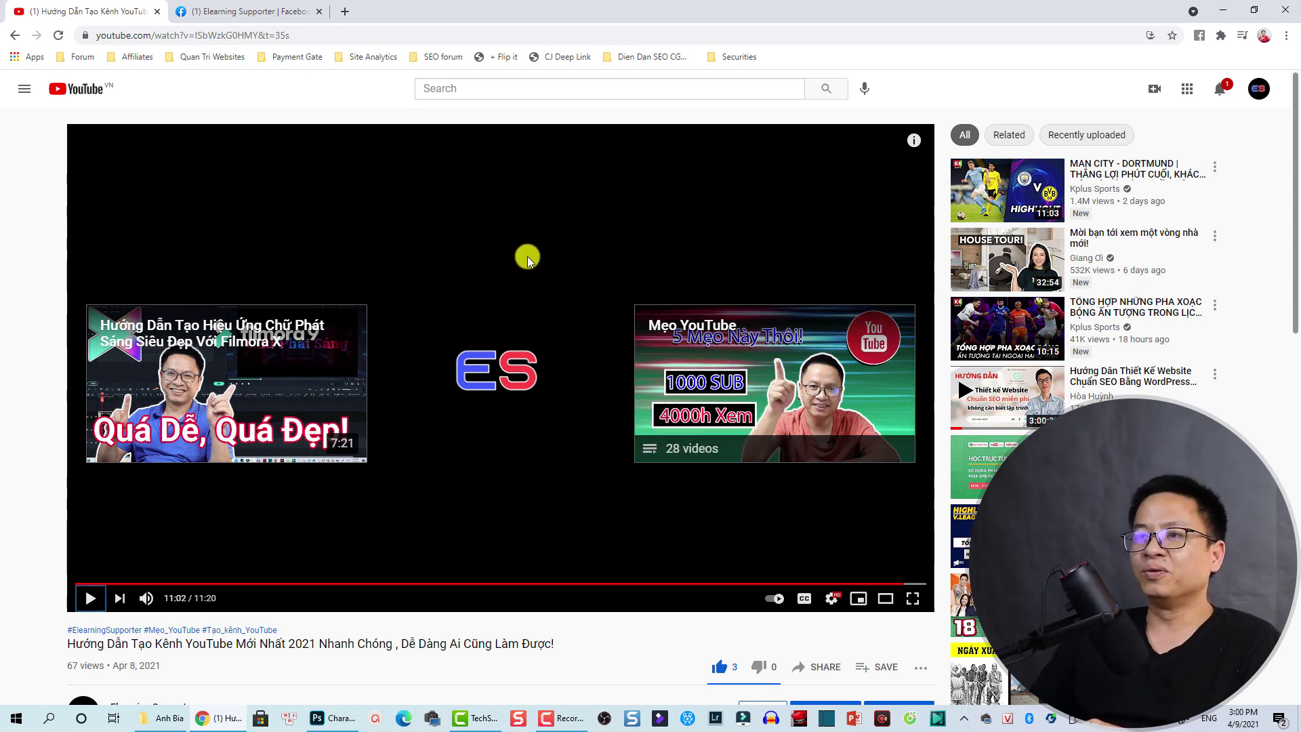
{"action": "mouse_move", "coordinate": [513, 310]}
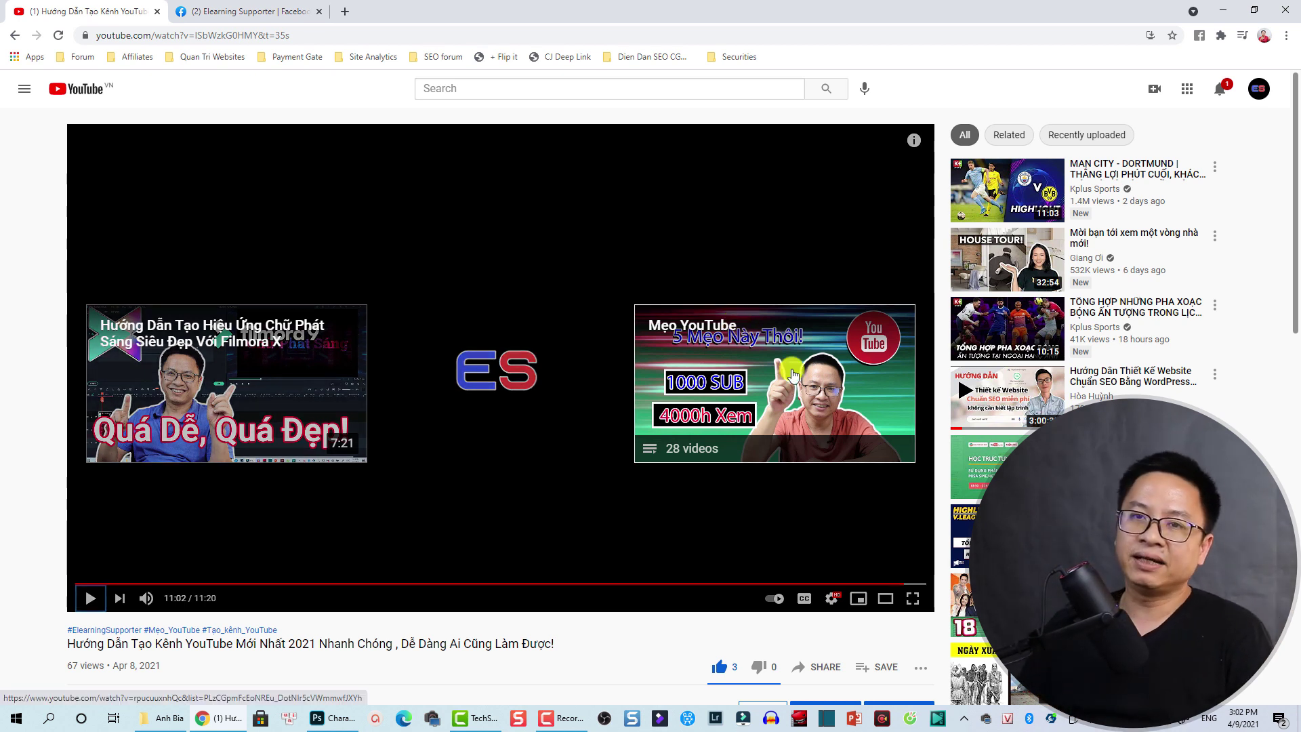
Step: Start a new video upload and choose the file 20210309_140849.mp4 from the Desktop
{"action": "left_click", "coordinate": [1157, 90]}
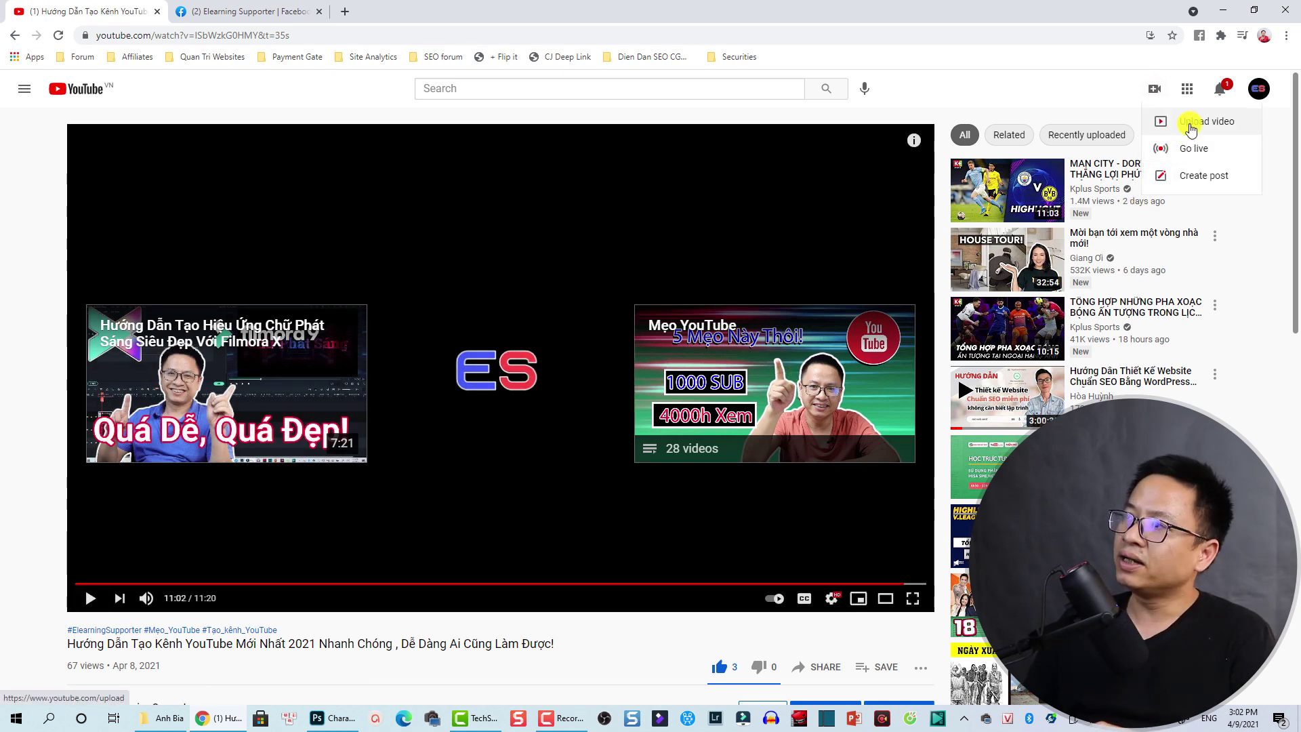
{"action": "left_click", "coordinate": [1227, 120]}
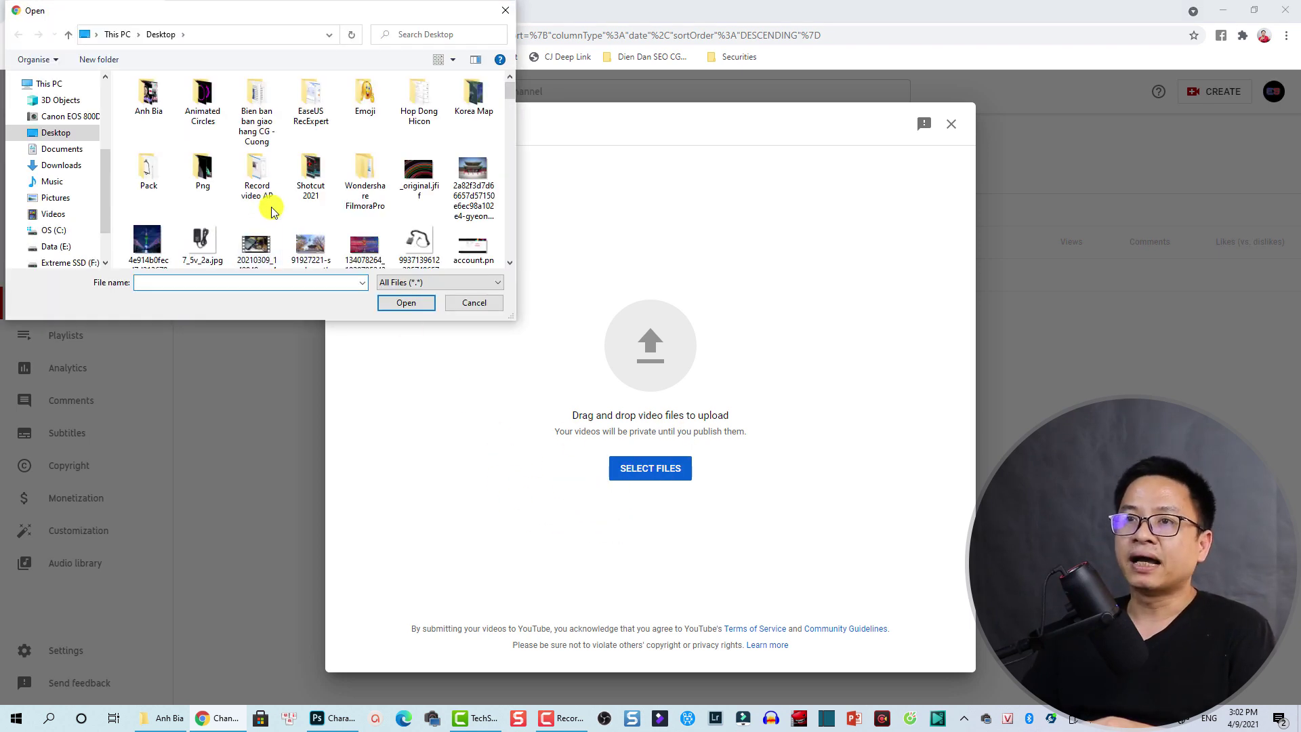
{"action": "left_click", "coordinate": [257, 247]}
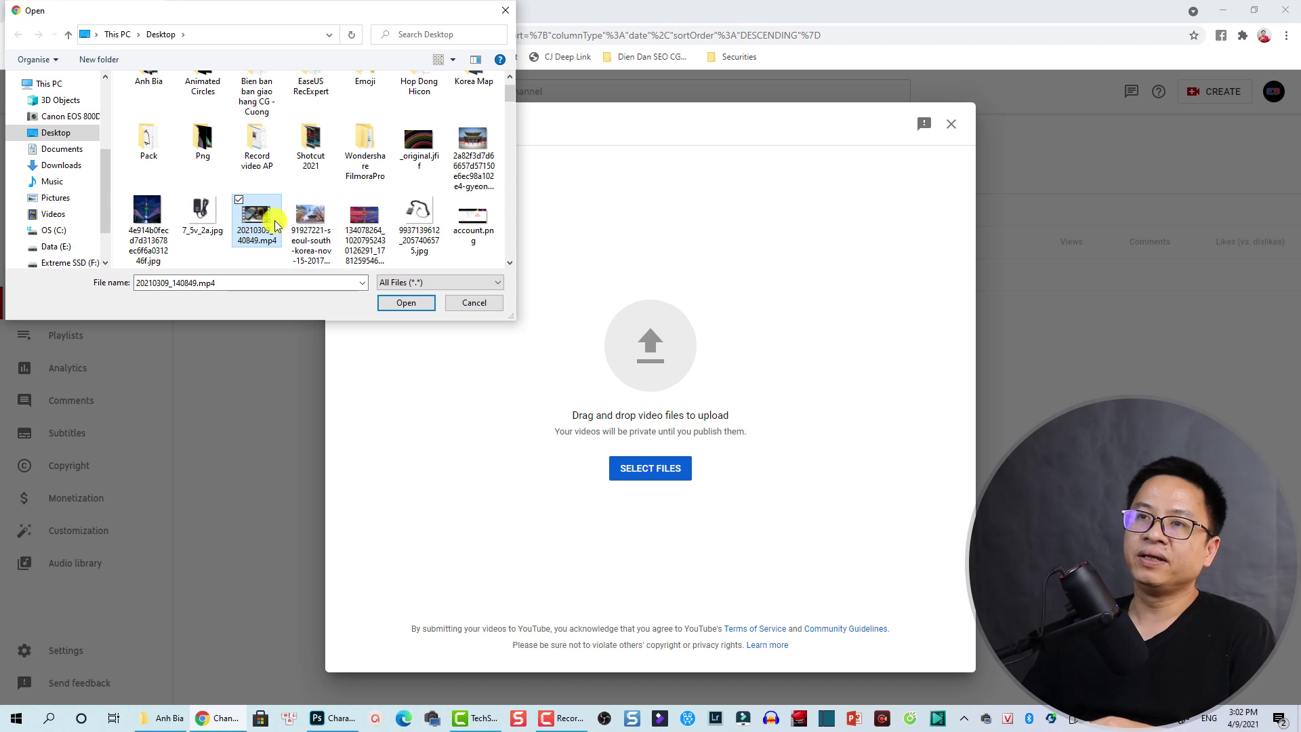
{"action": "left_click", "coordinate": [405, 302]}
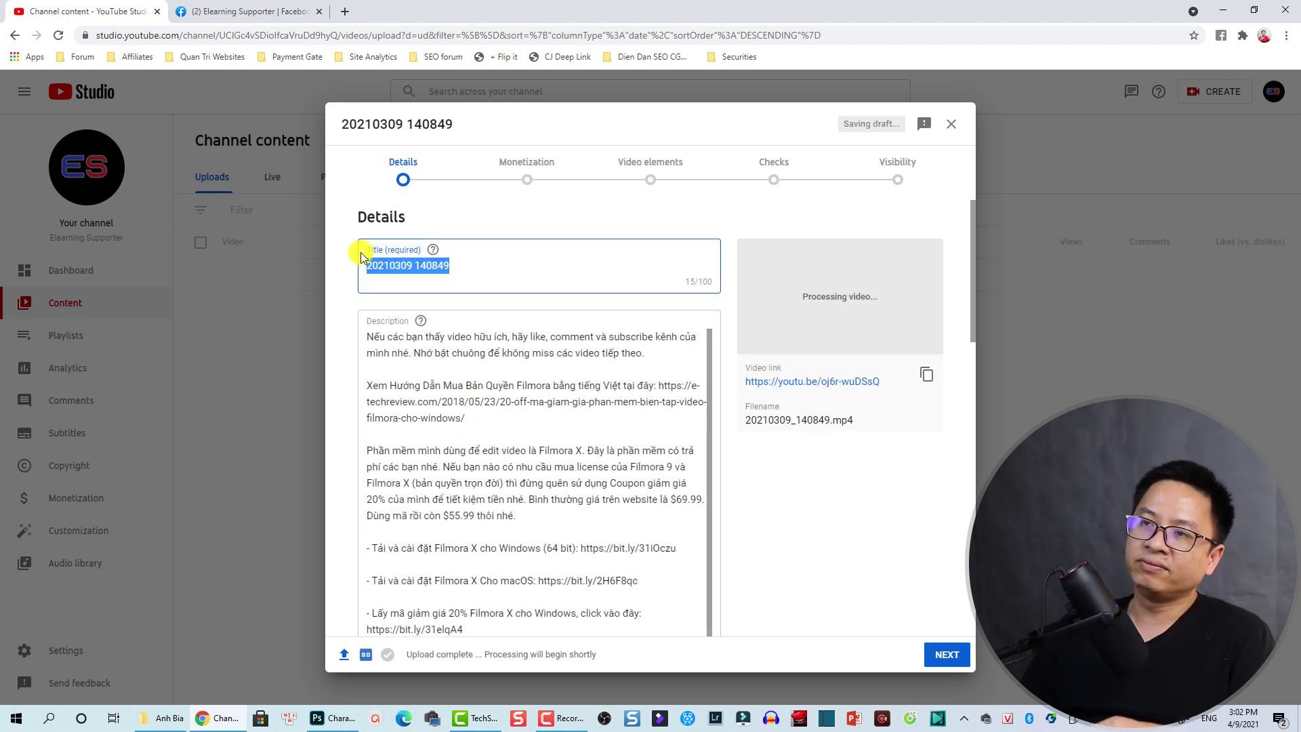
Step: Set the video title to "Video mẫu" and look through the prefilled description
{"action": "type", "text": "Video mẫu"}
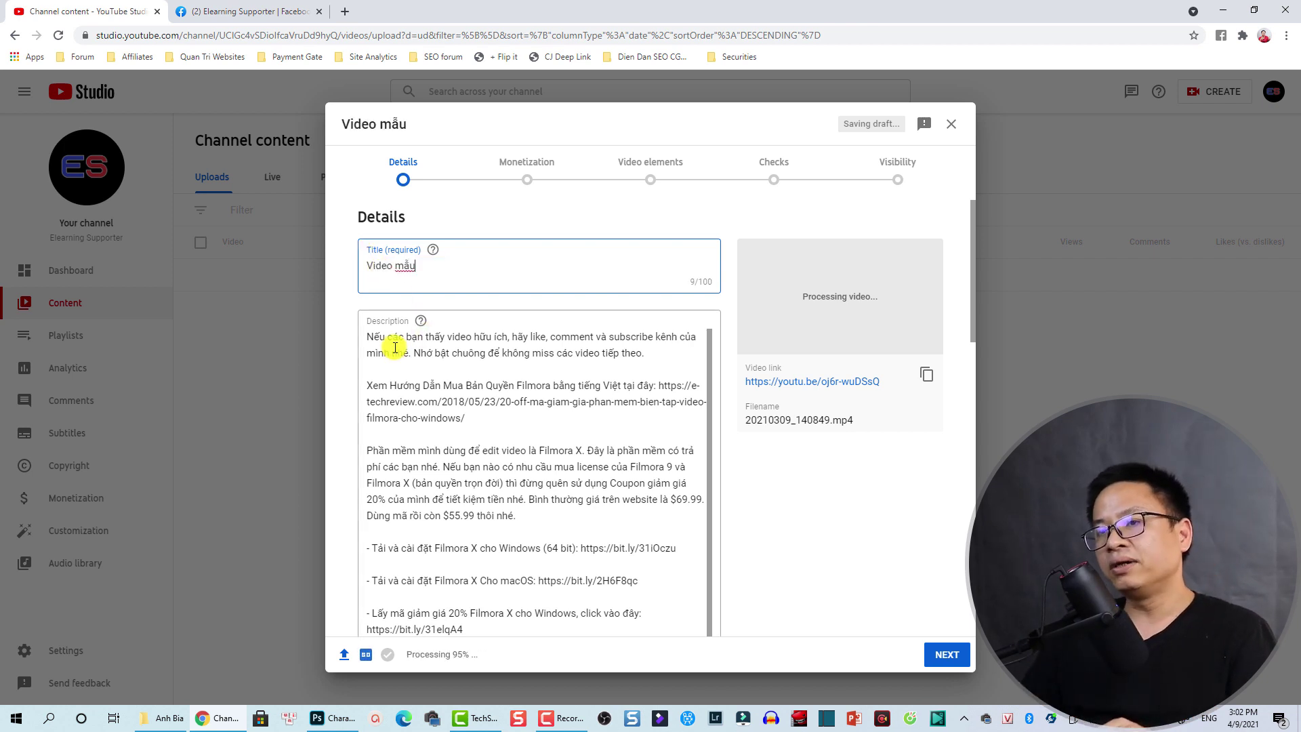
{"action": "left_click", "coordinate": [416, 342]}
{"action": "scroll", "coordinate": [413, 397], "scroll_direction": "down", "scroll_amount": 2}
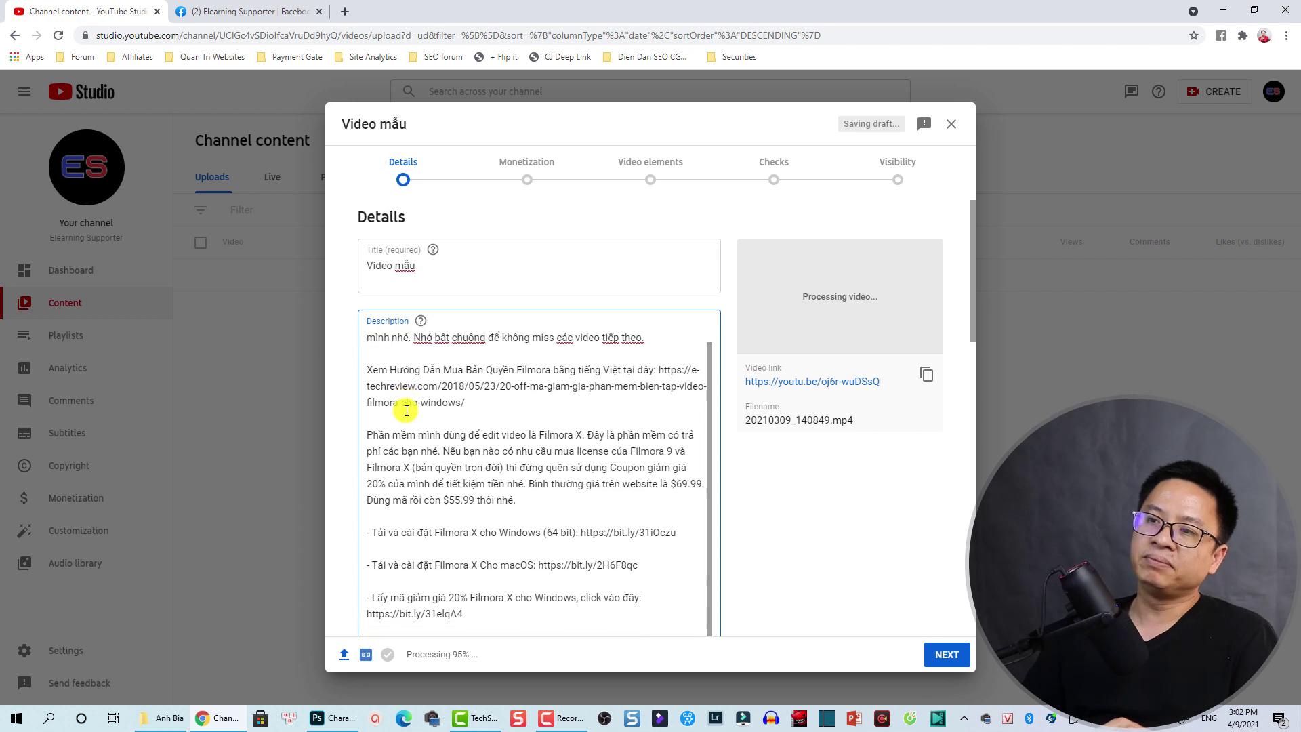
{"action": "scroll", "coordinate": [444, 464], "scroll_direction": "down", "scroll_amount": 1}
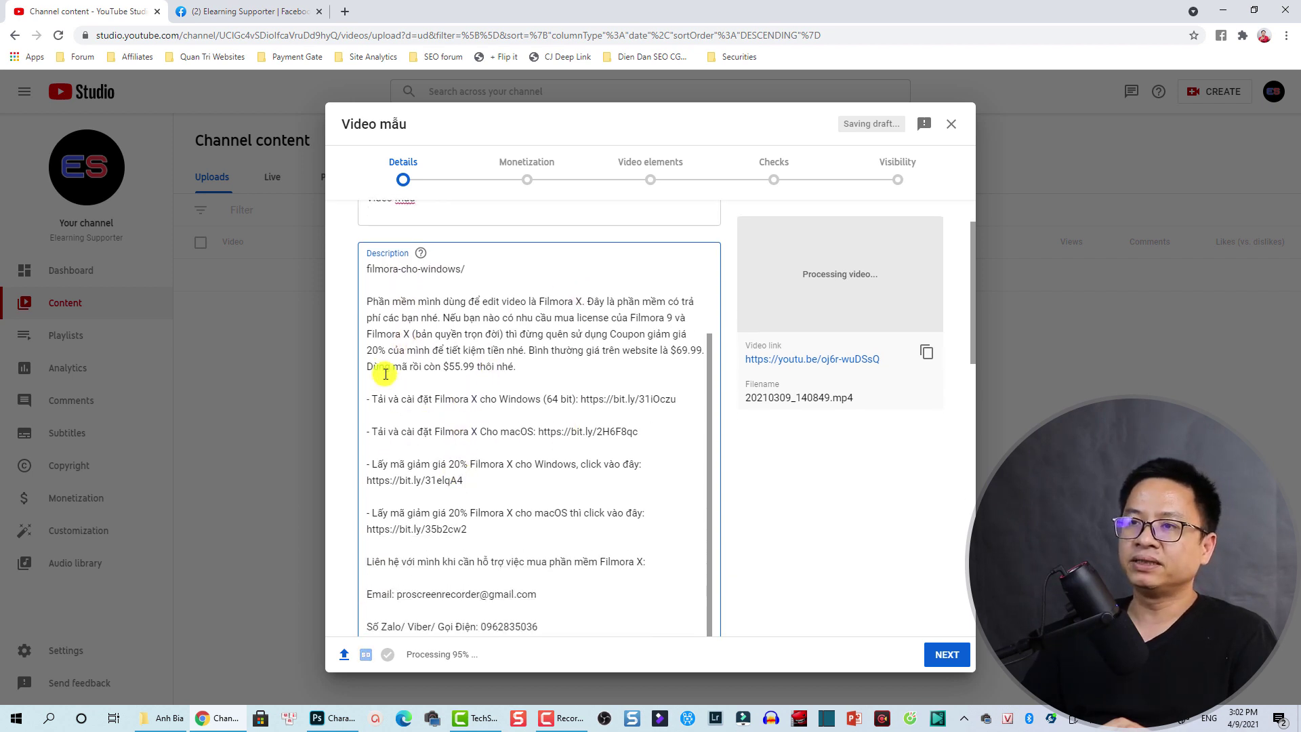
{"action": "scroll", "coordinate": [381, 372], "scroll_direction": "up", "scroll_amount": 1}
{"action": "left_click", "coordinate": [392, 285]}
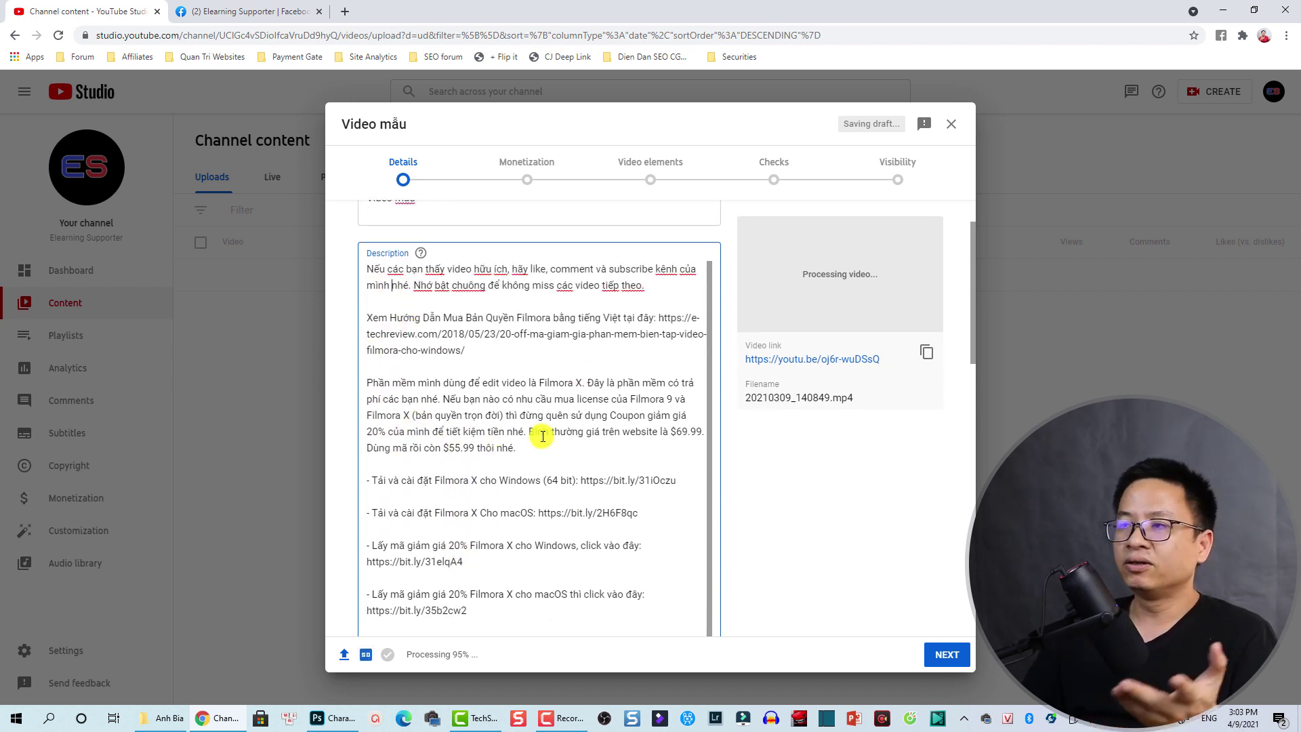
Step: Upload "blur effect in Filmora X.png" from the Anh Bia folder as the video's custom thumbnail
{"action": "scroll", "coordinate": [772, 470], "scroll_direction": "down", "scroll_amount": 12}
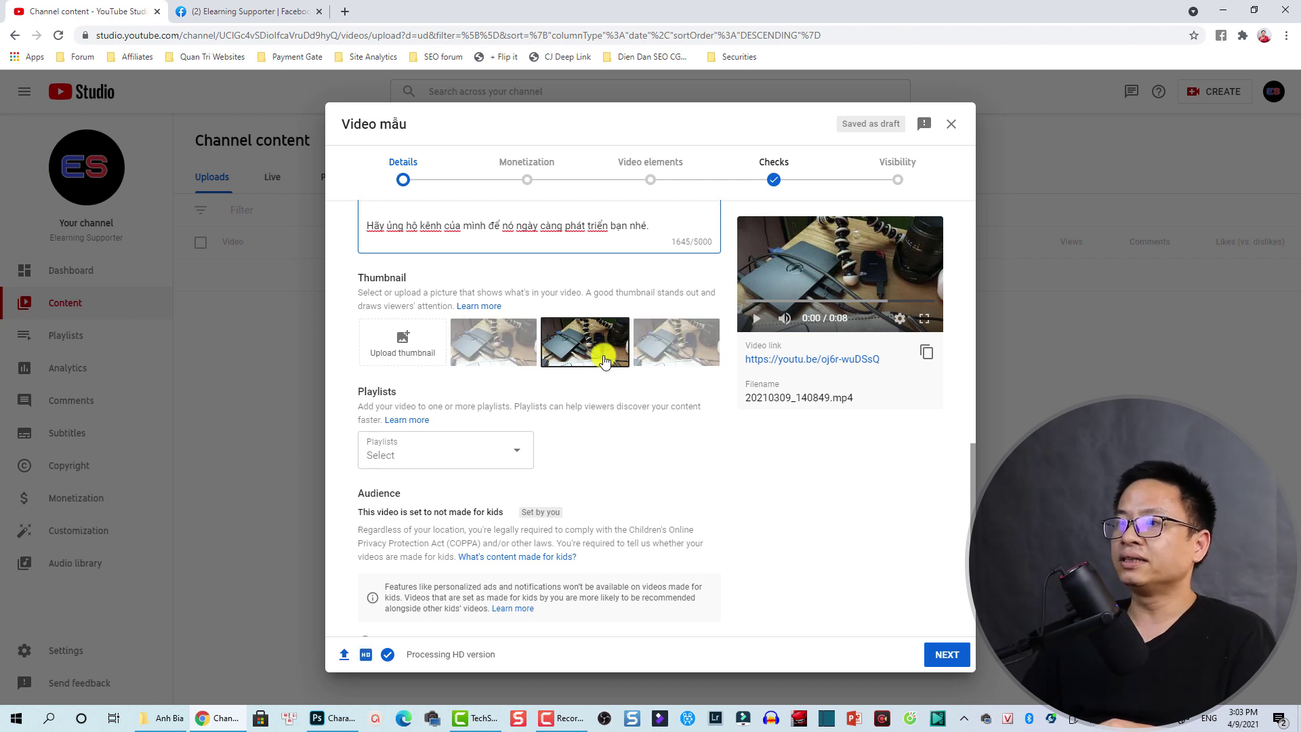
{"action": "left_click", "coordinate": [586, 345]}
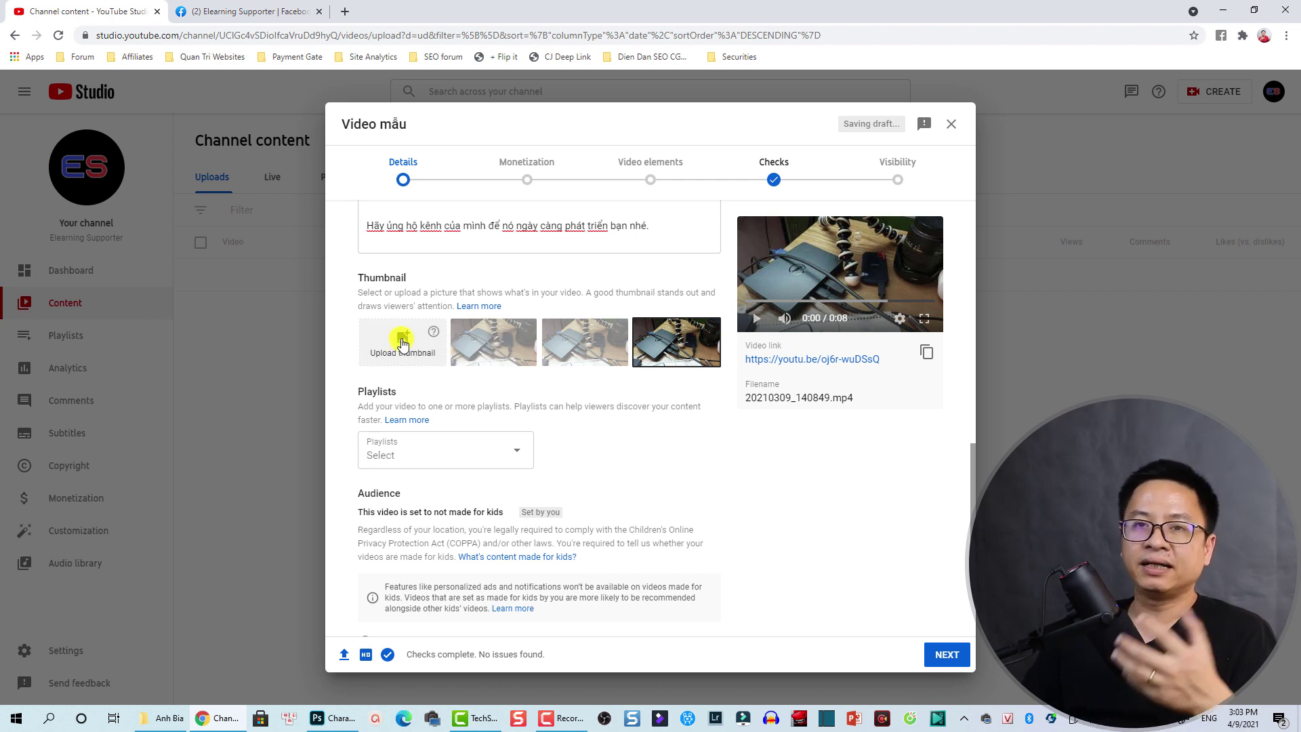
{"action": "left_click", "coordinate": [402, 341]}
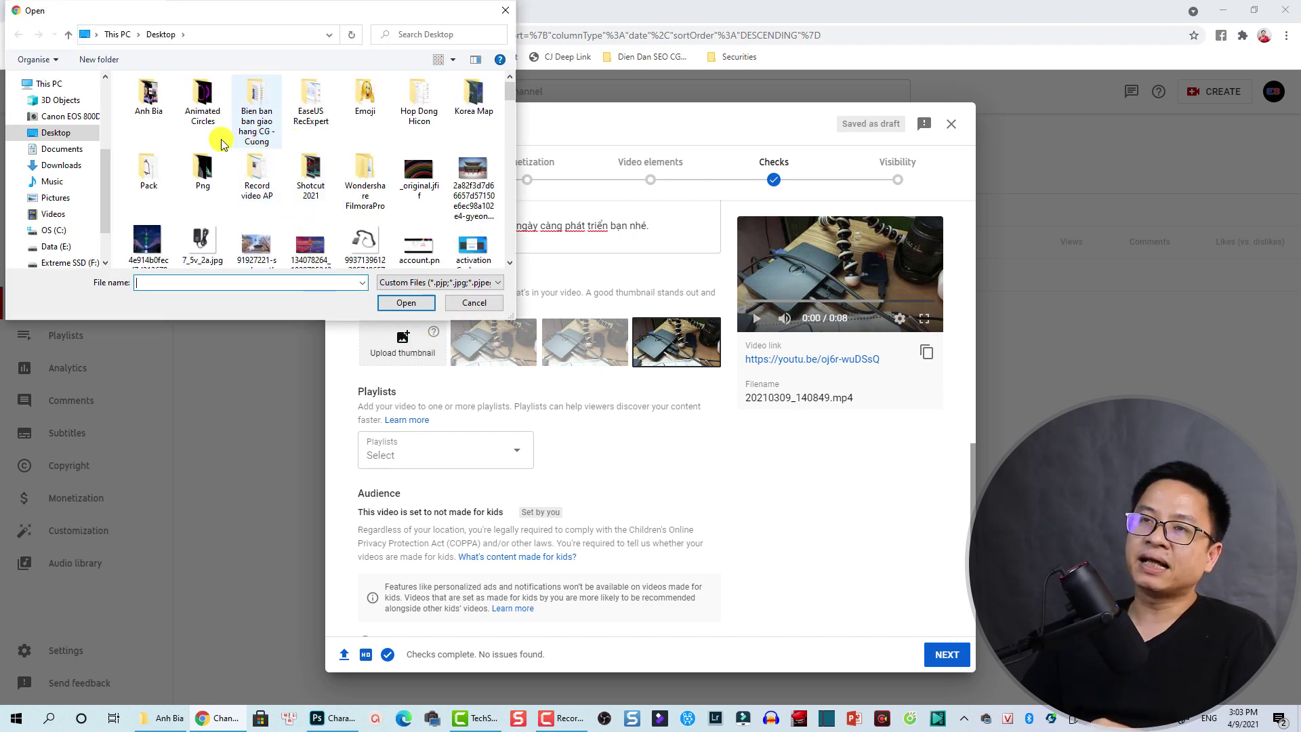
{"action": "double_click", "coordinate": [148, 100]}
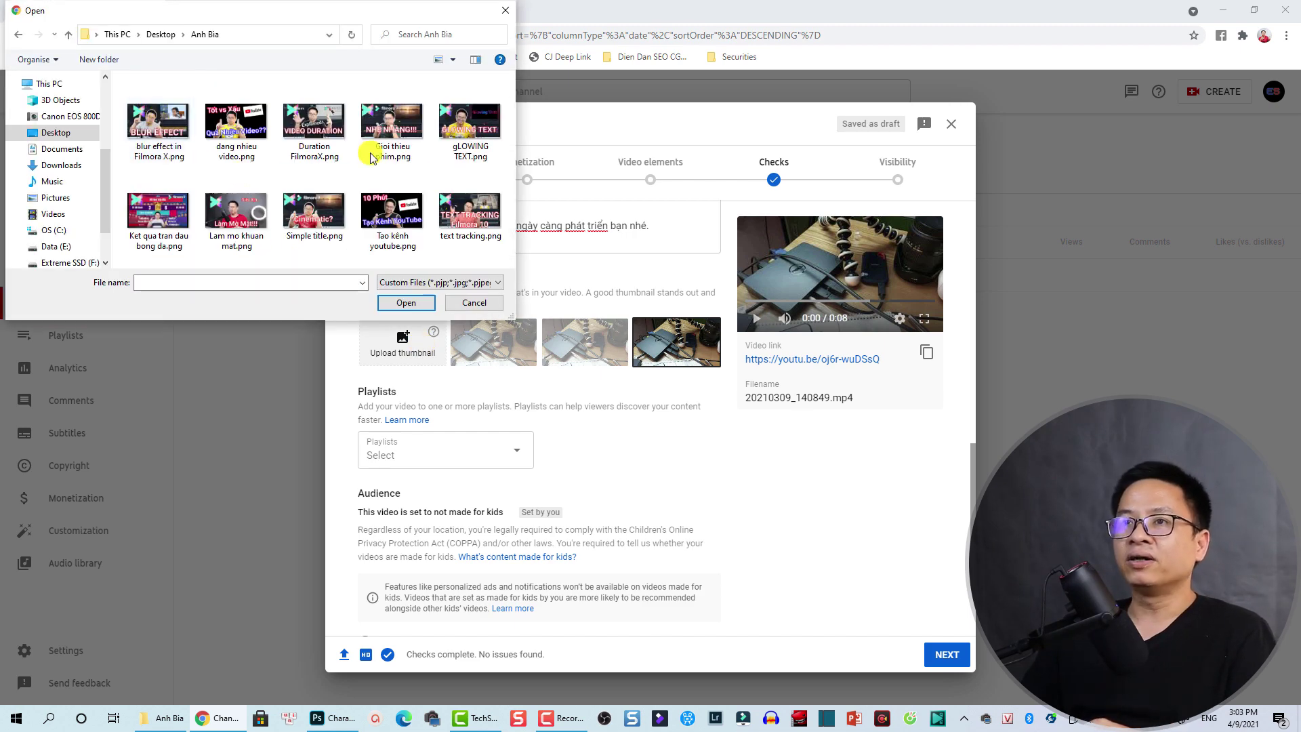
{"action": "left_click", "coordinate": [160, 131]}
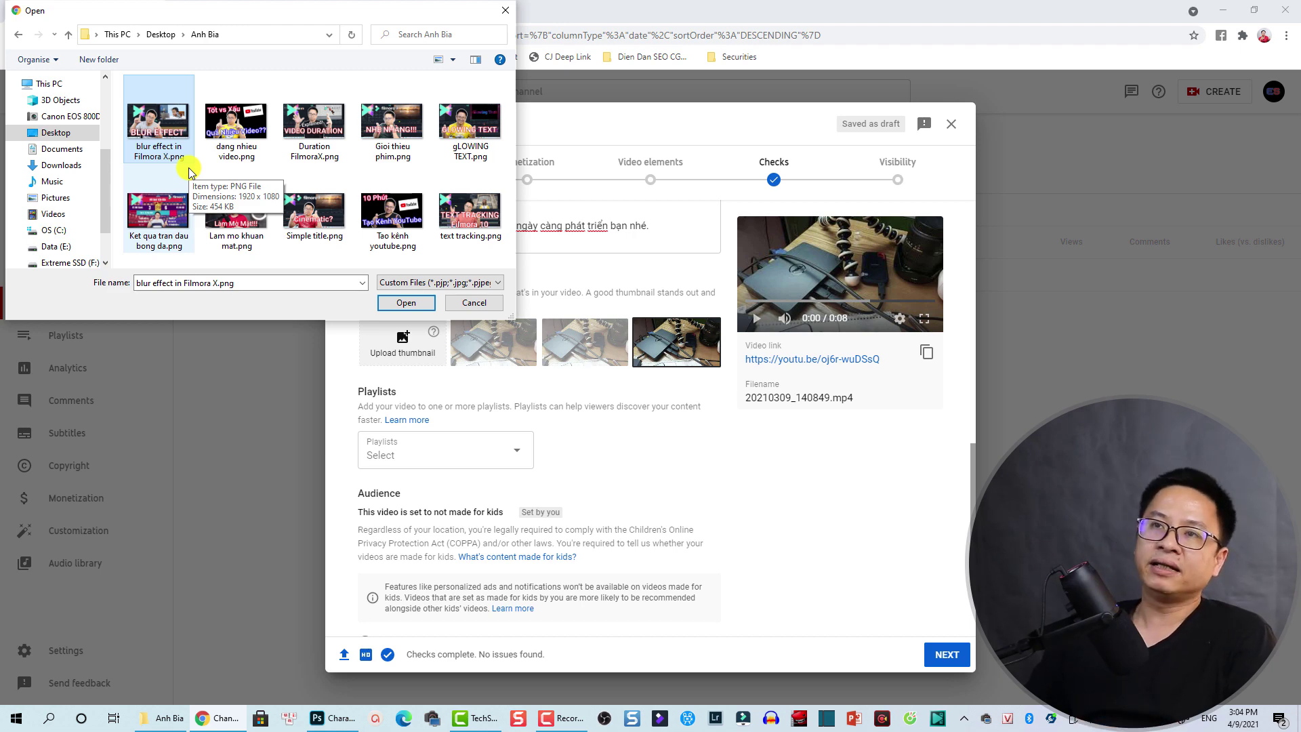
{"action": "left_click", "coordinate": [384, 300]}
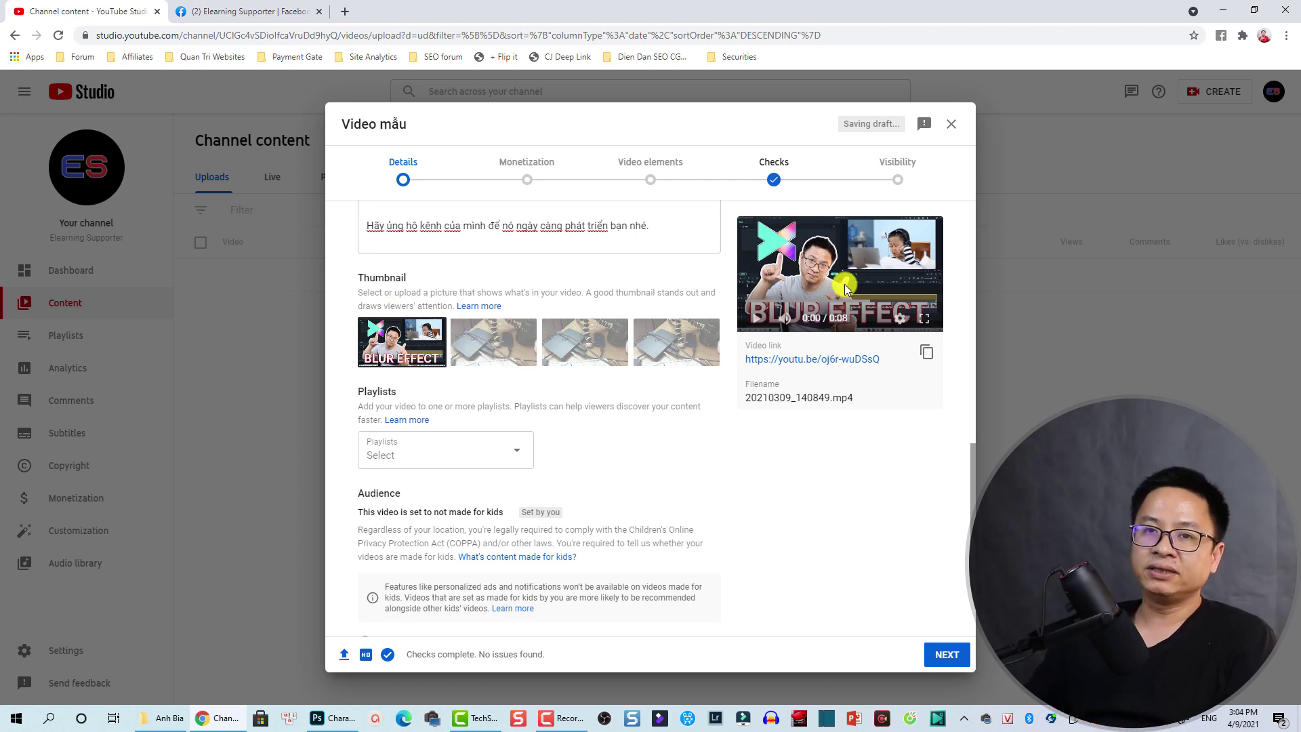
{"action": "left_click", "coordinate": [435, 331]}
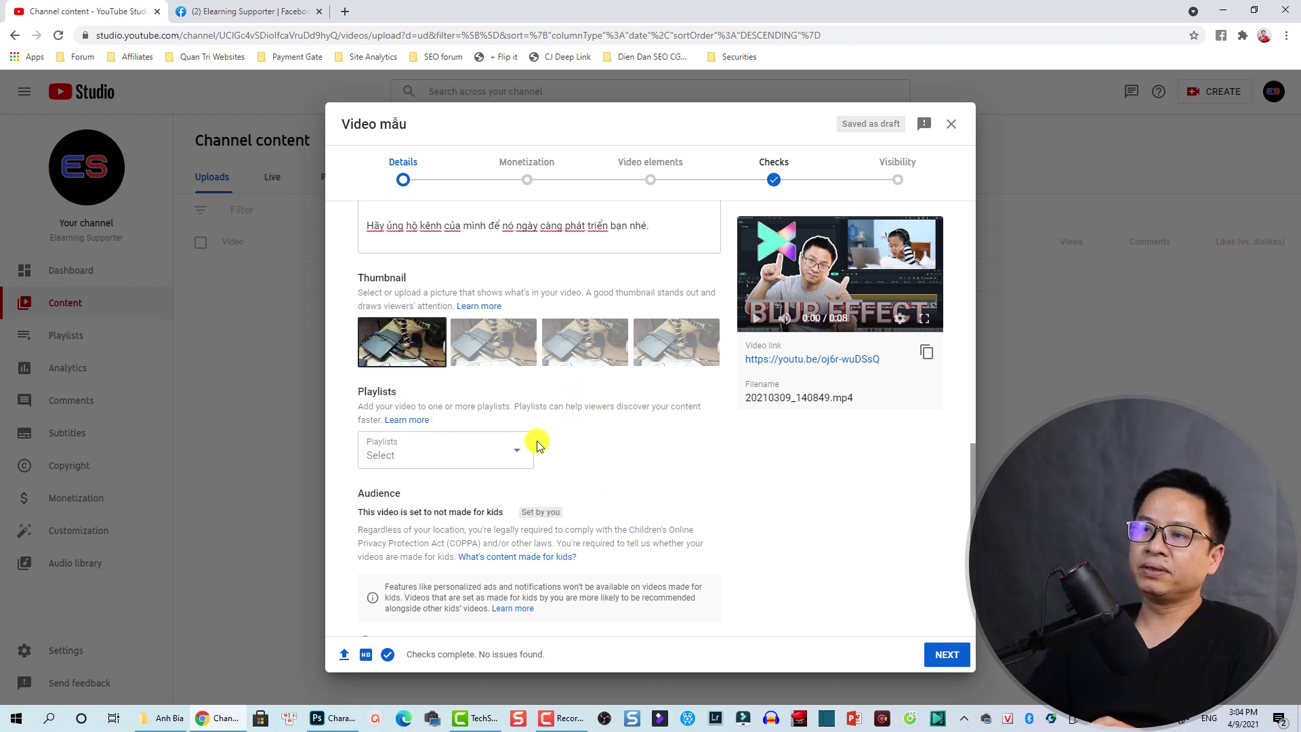
Step: View the playlists available for the video and close the list without choosing one
{"action": "left_click", "coordinate": [517, 448]}
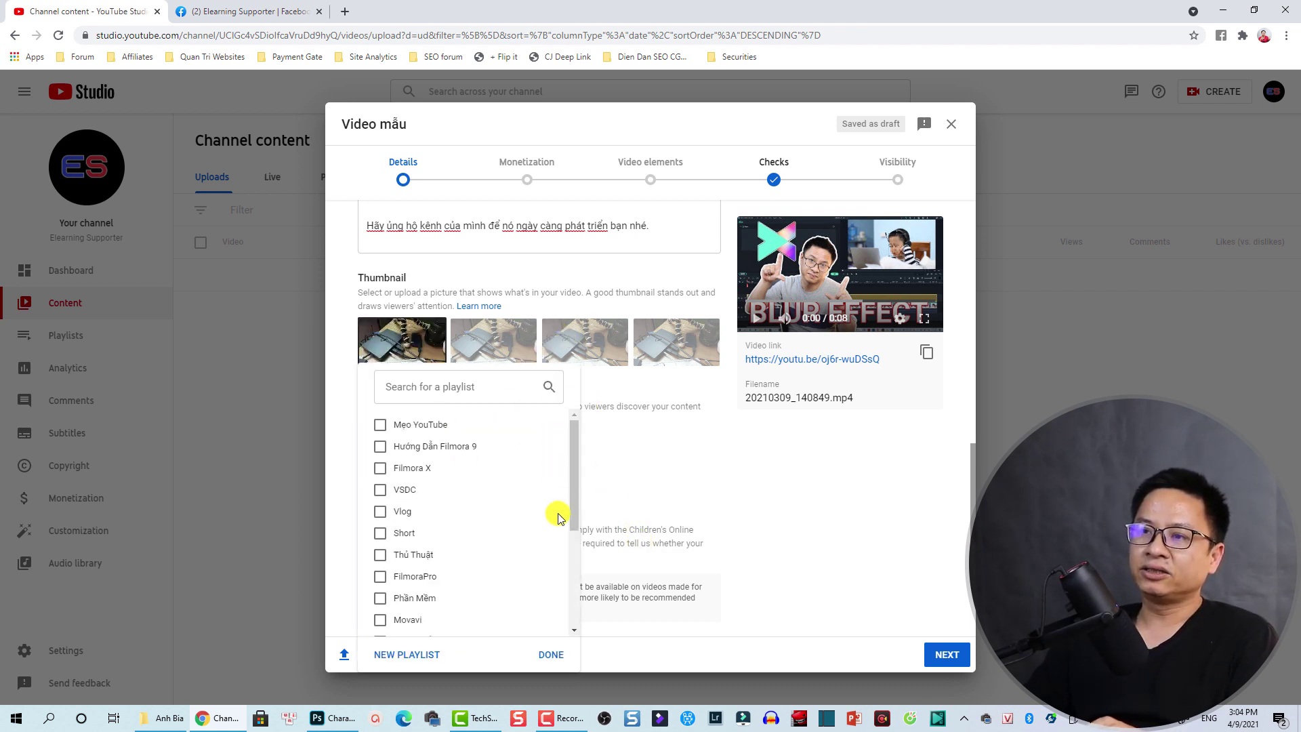
{"action": "left_click", "coordinate": [684, 437]}
{"action": "scroll", "coordinate": [447, 512], "scroll_direction": "down", "scroll_amount": 2}
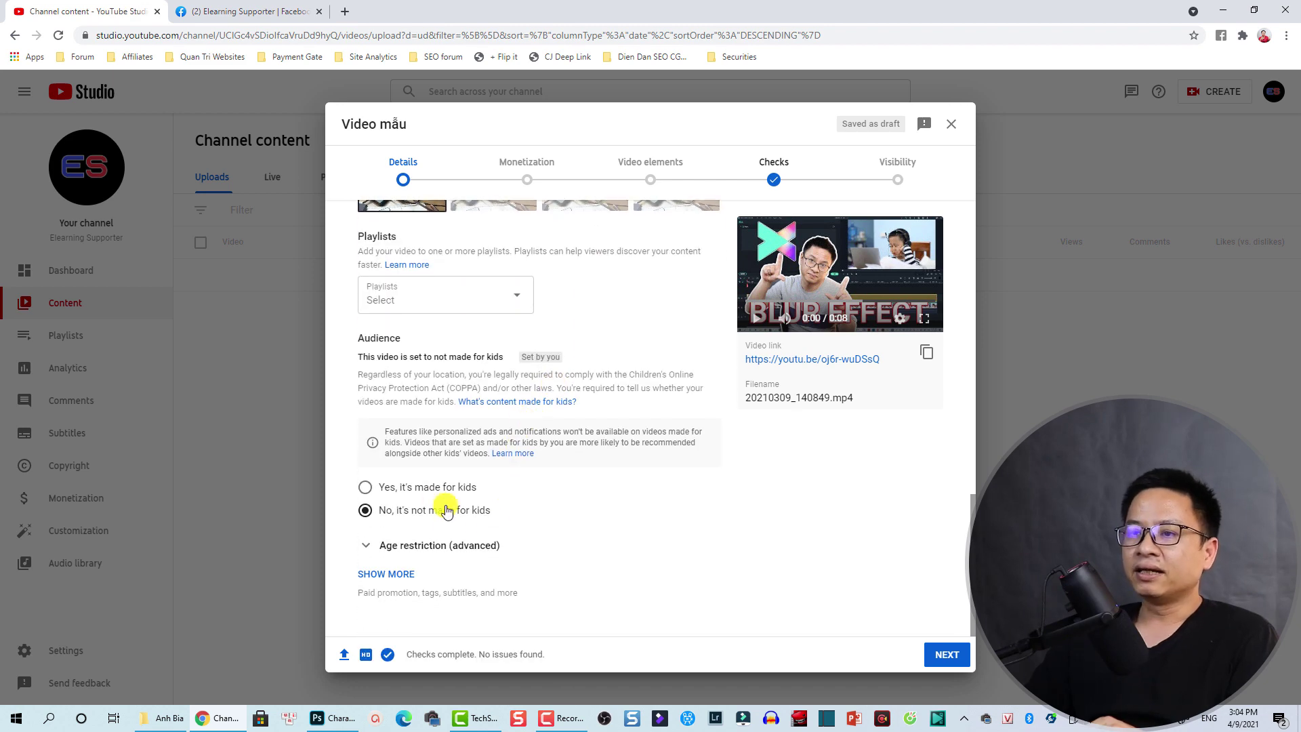
Step: Expand the additional video details and review the paid promotion, tags and language settings
{"action": "left_click", "coordinate": [403, 574]}
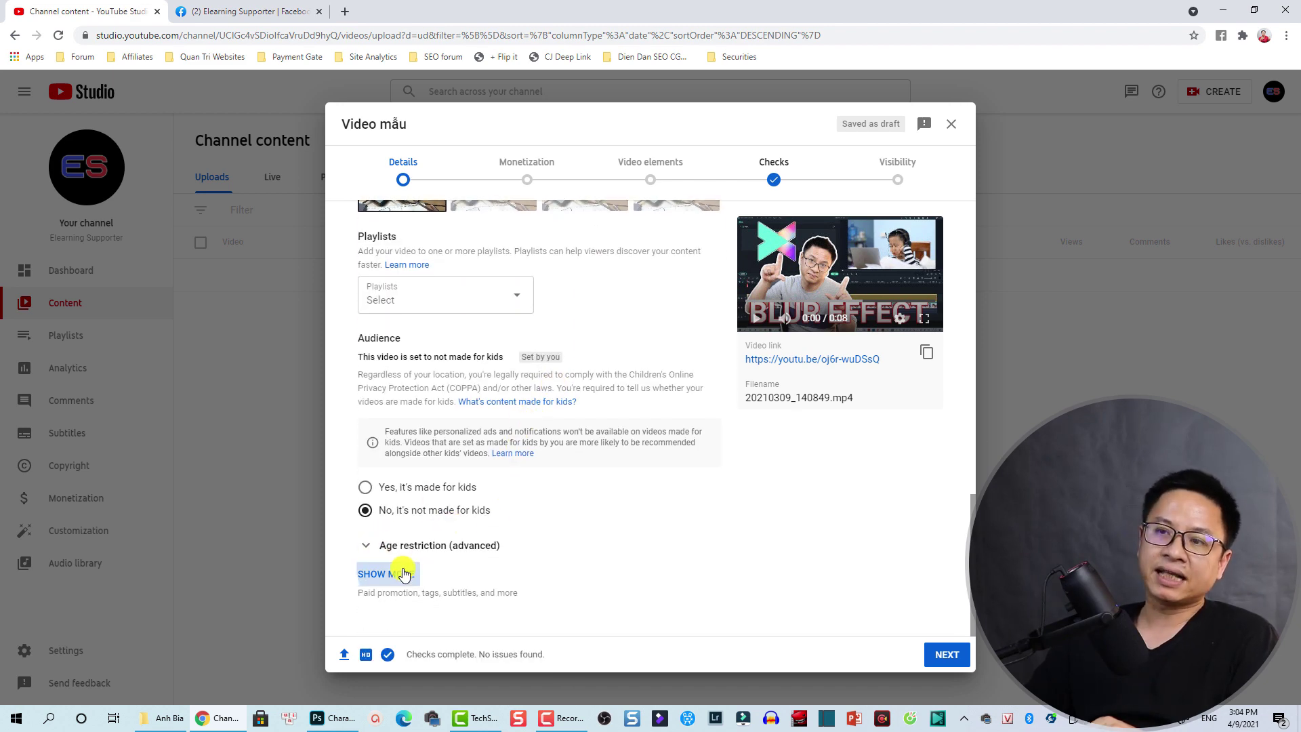
{"action": "scroll", "coordinate": [479, 573], "scroll_direction": "down", "scroll_amount": 6}
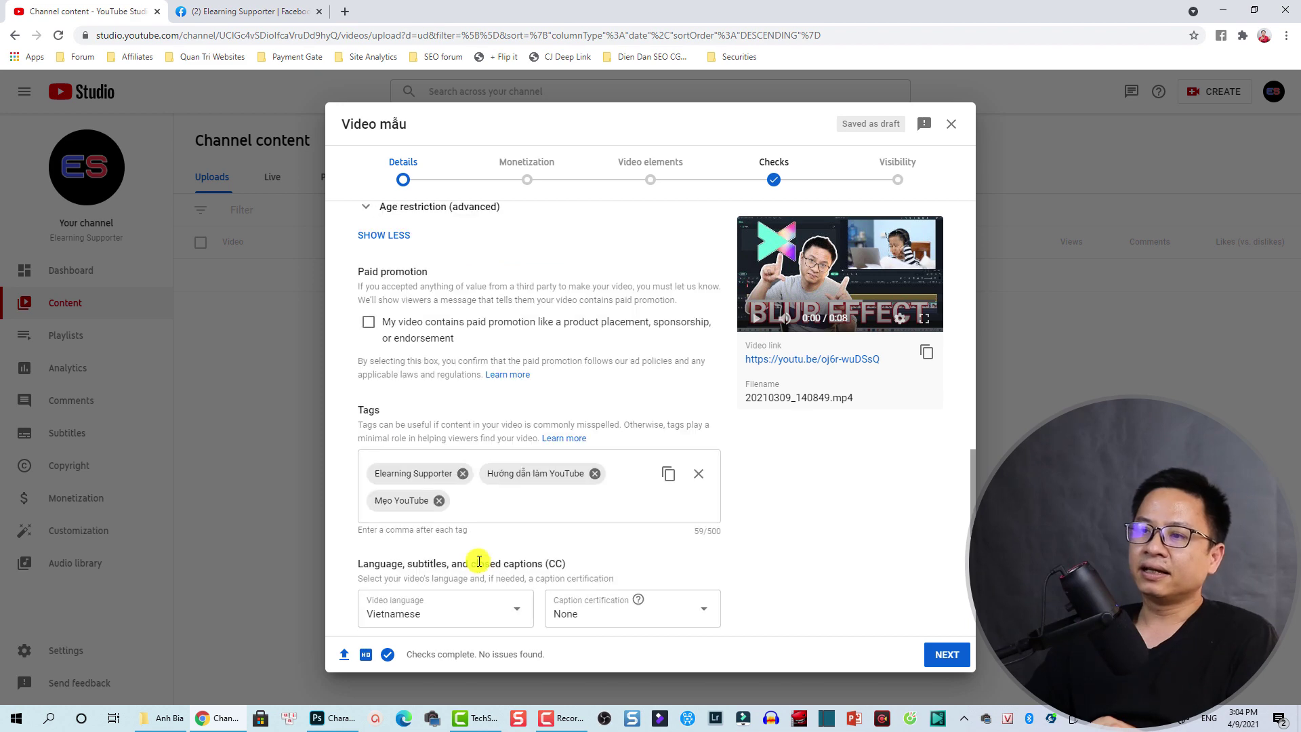
{"action": "scroll", "coordinate": [476, 502], "scroll_direction": "down", "scroll_amount": 2}
{"action": "scroll", "coordinate": [501, 468], "scroll_direction": "up", "scroll_amount": 3}
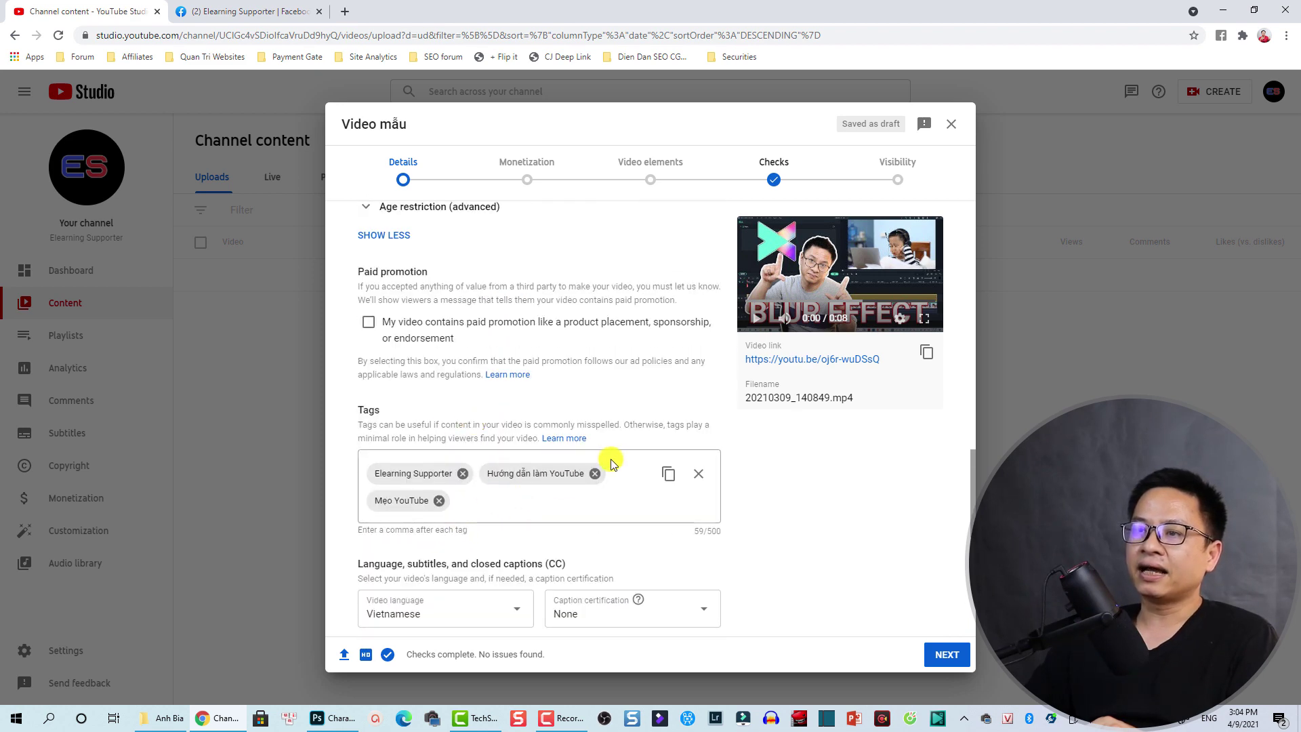
Step: Add the hashtags "#vlog #Filmora" on a new first line of the video description
{"action": "scroll", "coordinate": [760, 396], "scroll_direction": "up", "scroll_amount": 10}
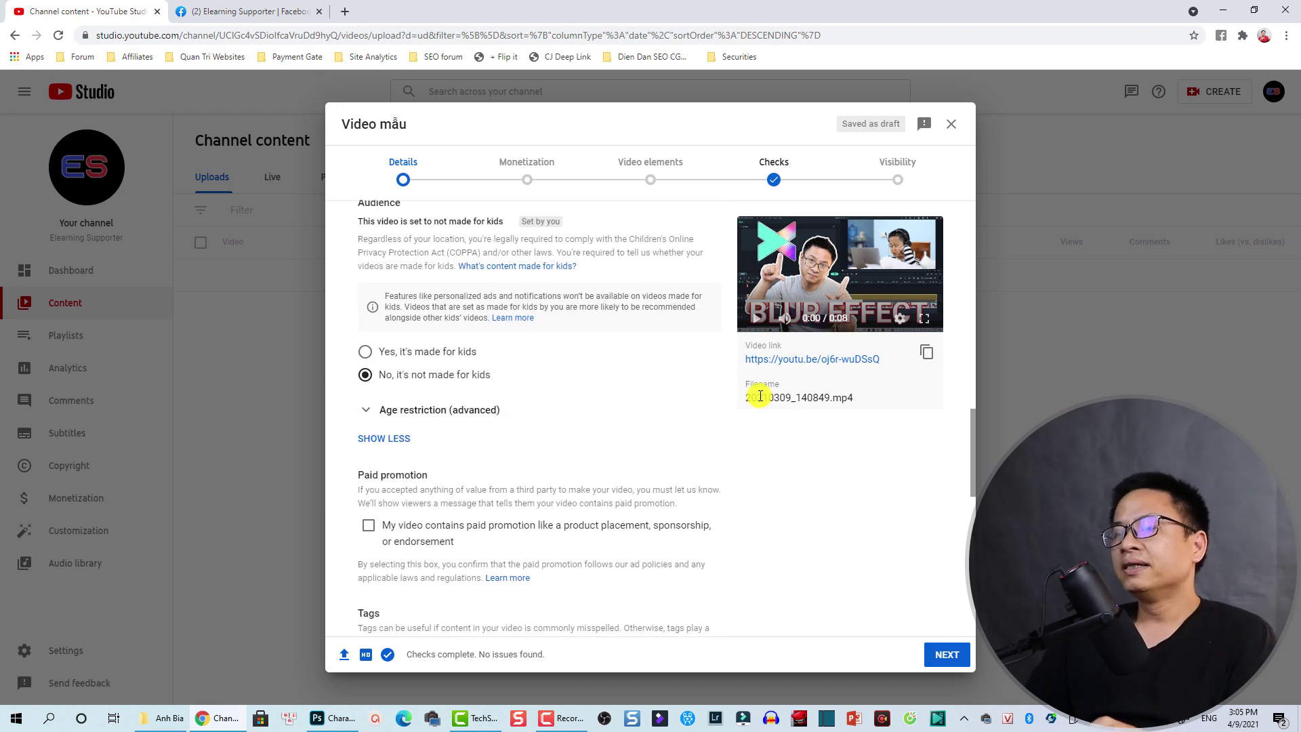
{"action": "scroll", "coordinate": [759, 396], "scroll_direction": "up", "scroll_amount": 10}
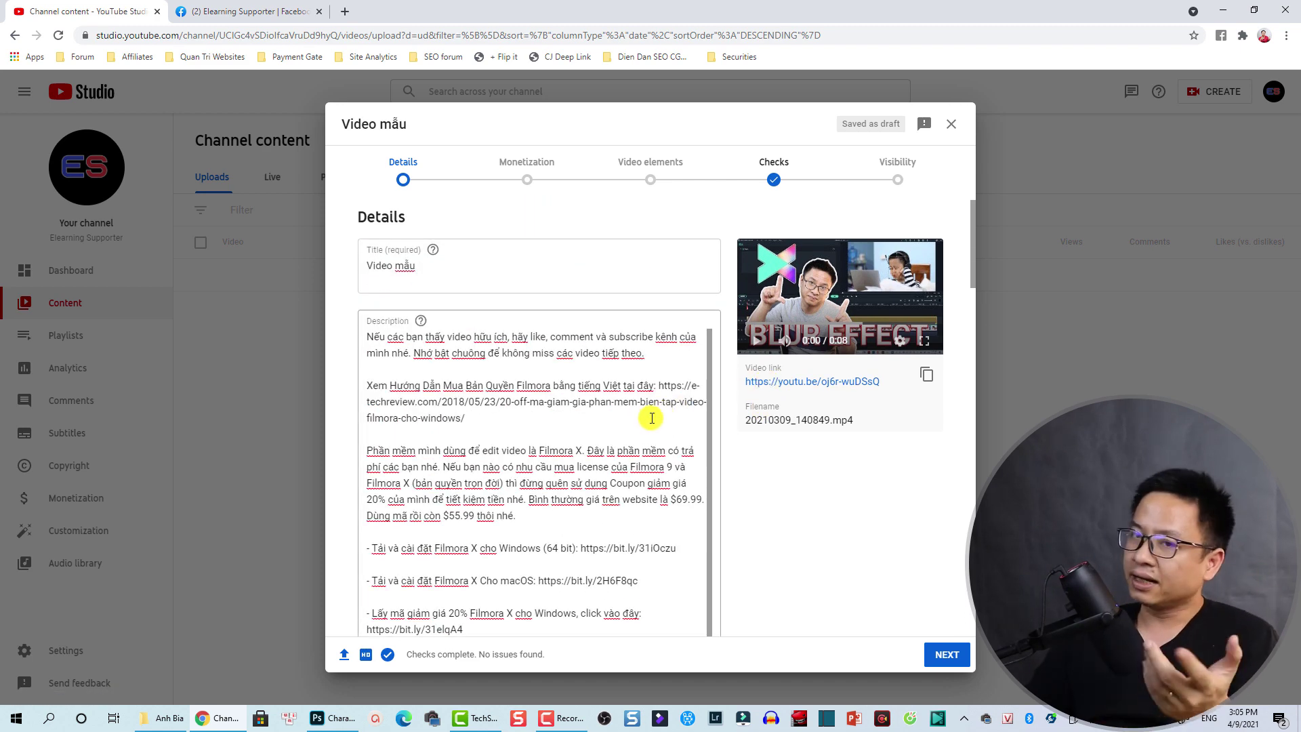
{"action": "left_click", "coordinate": [429, 263]}
{"action": "left_click", "coordinate": [371, 338]}
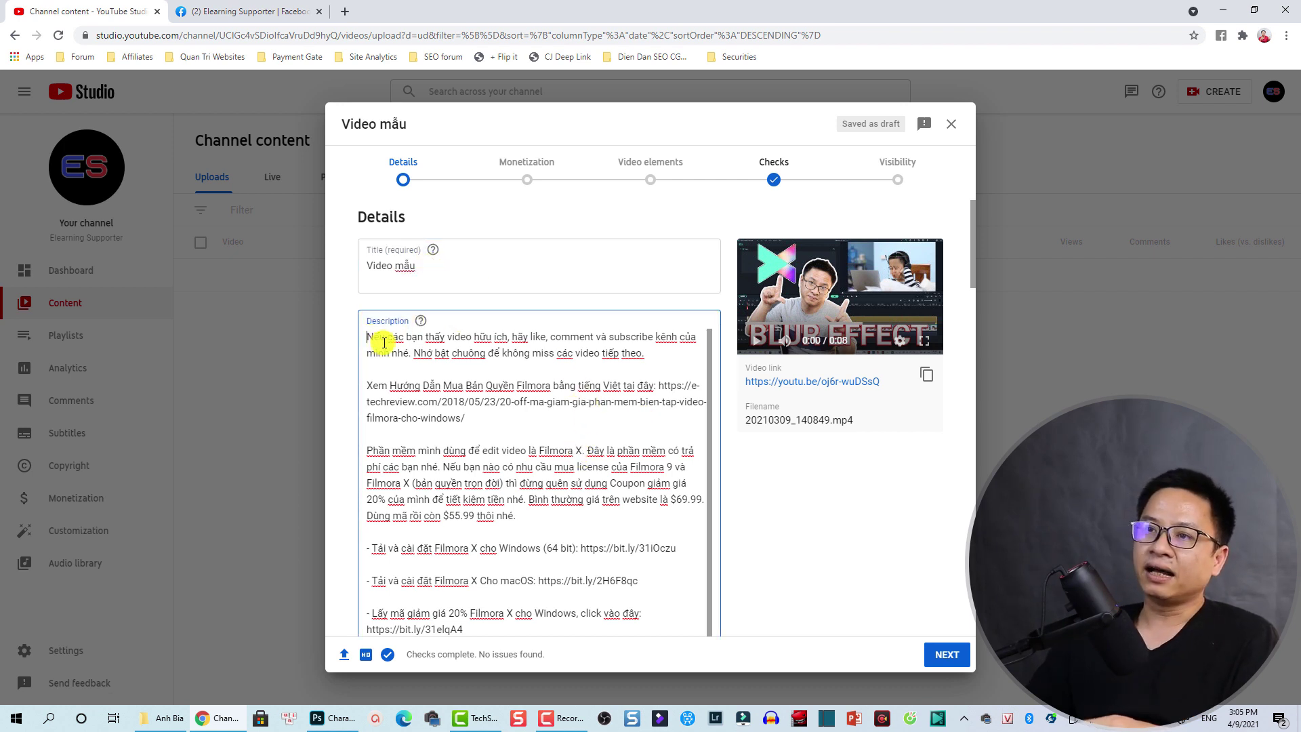
{"action": "key", "text": "Return"}
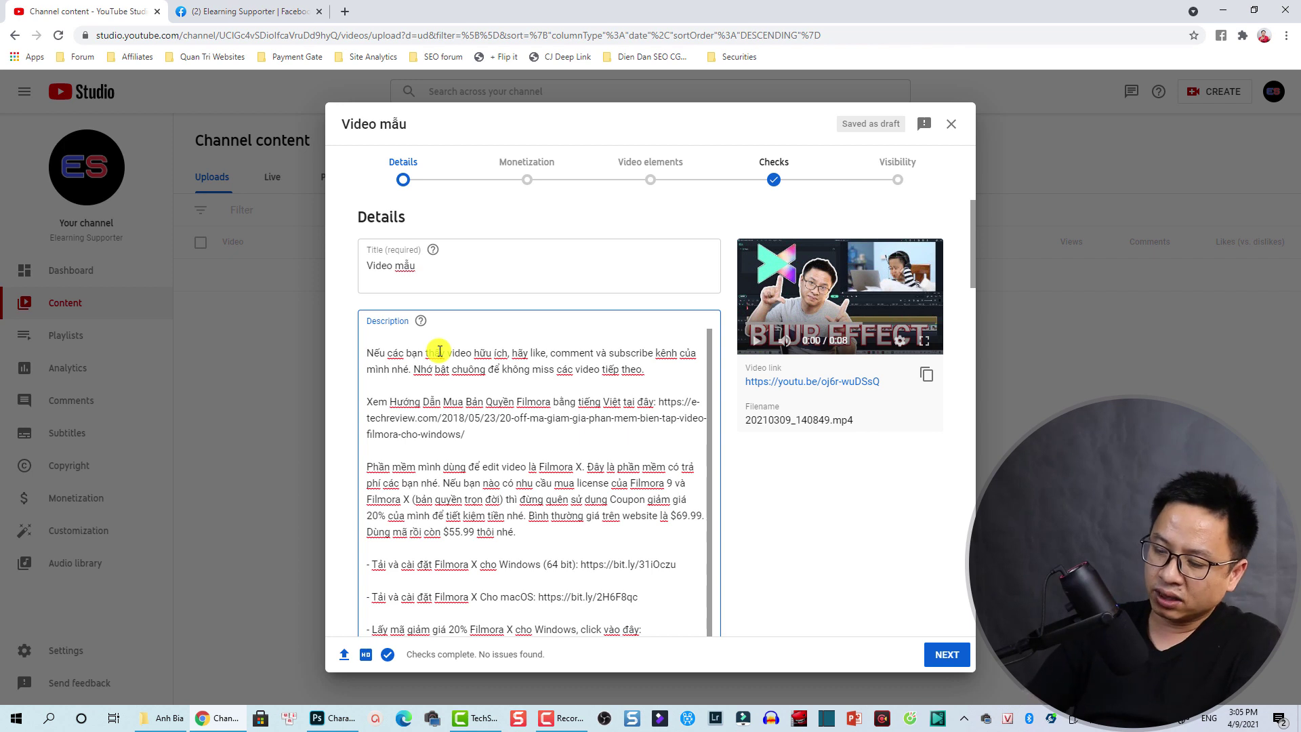
{"action": "type", "text": "#vlog #Filmora"}
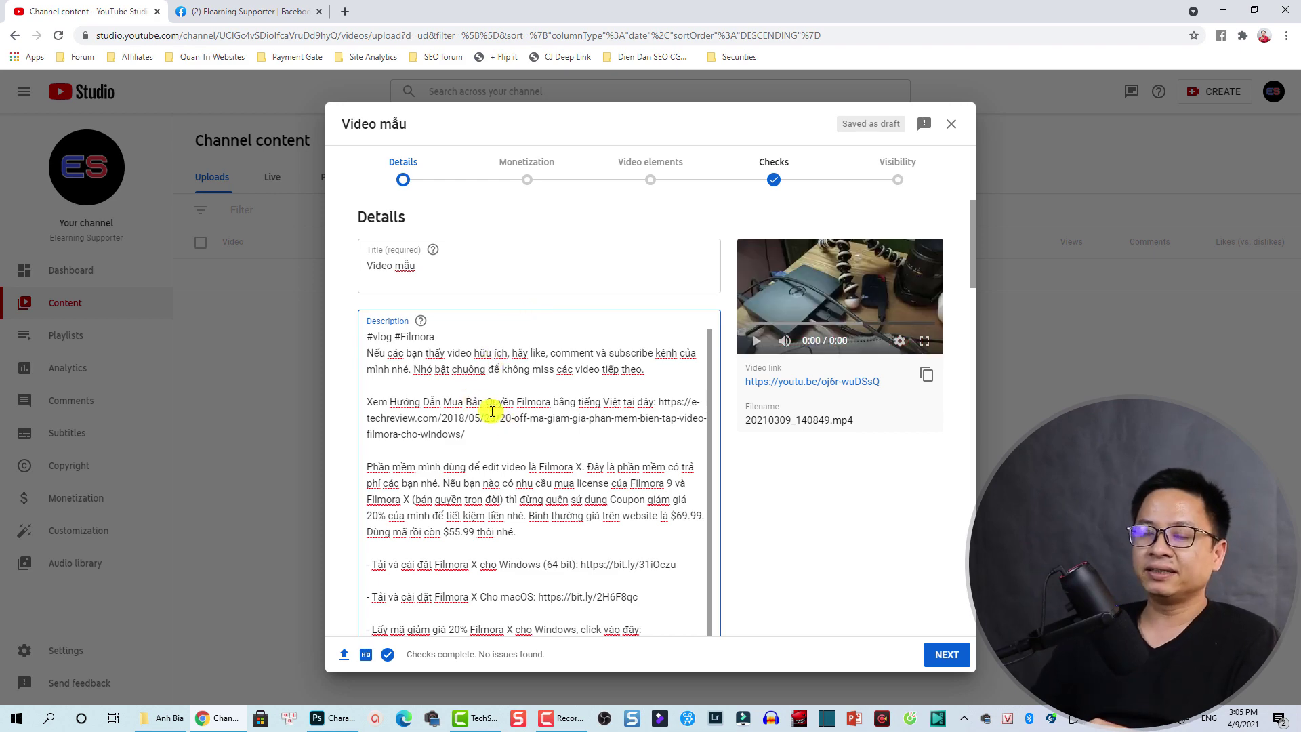
Step: Finish the video details, proceed to the Monetization stage and set monetization to Off
{"action": "scroll", "coordinate": [619, 554], "scroll_direction": "down", "scroll_amount": 5}
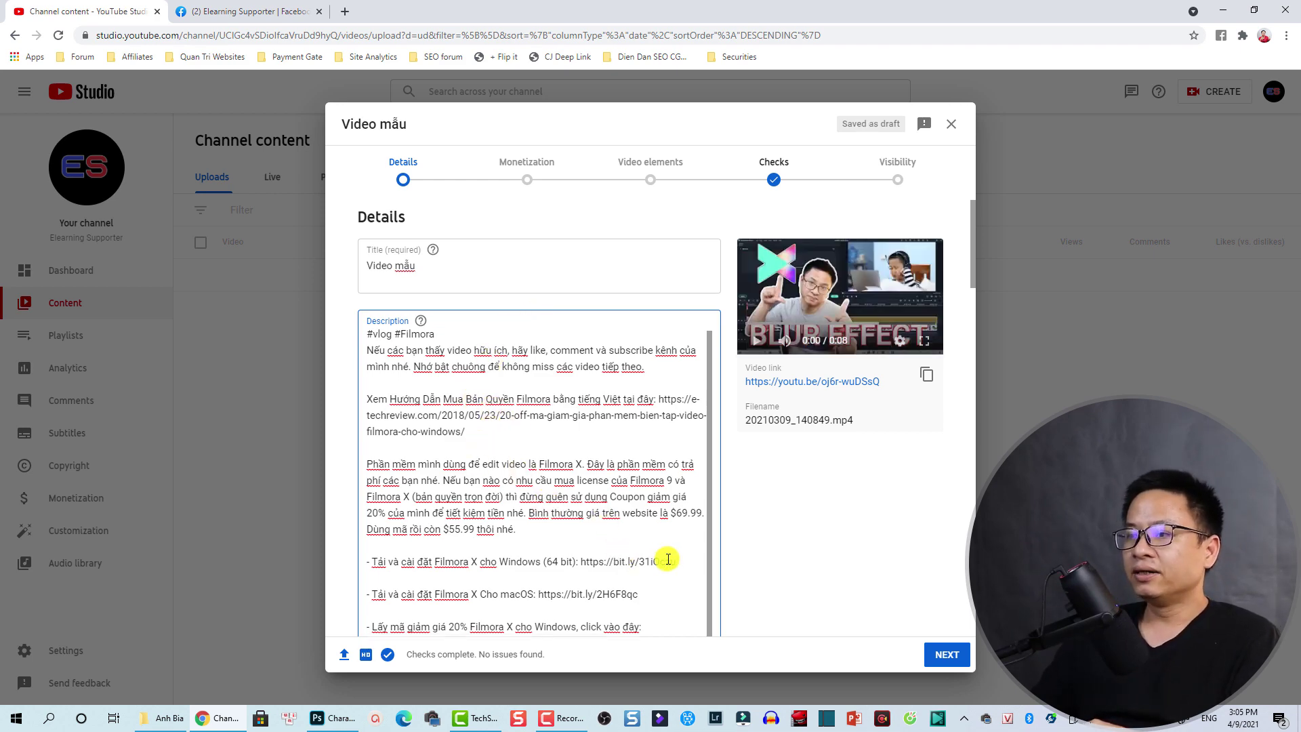
{"action": "scroll", "coordinate": [804, 596], "scroll_direction": "down", "scroll_amount": 10}
{"action": "scroll", "coordinate": [807, 589], "scroll_direction": "down", "scroll_amount": 8}
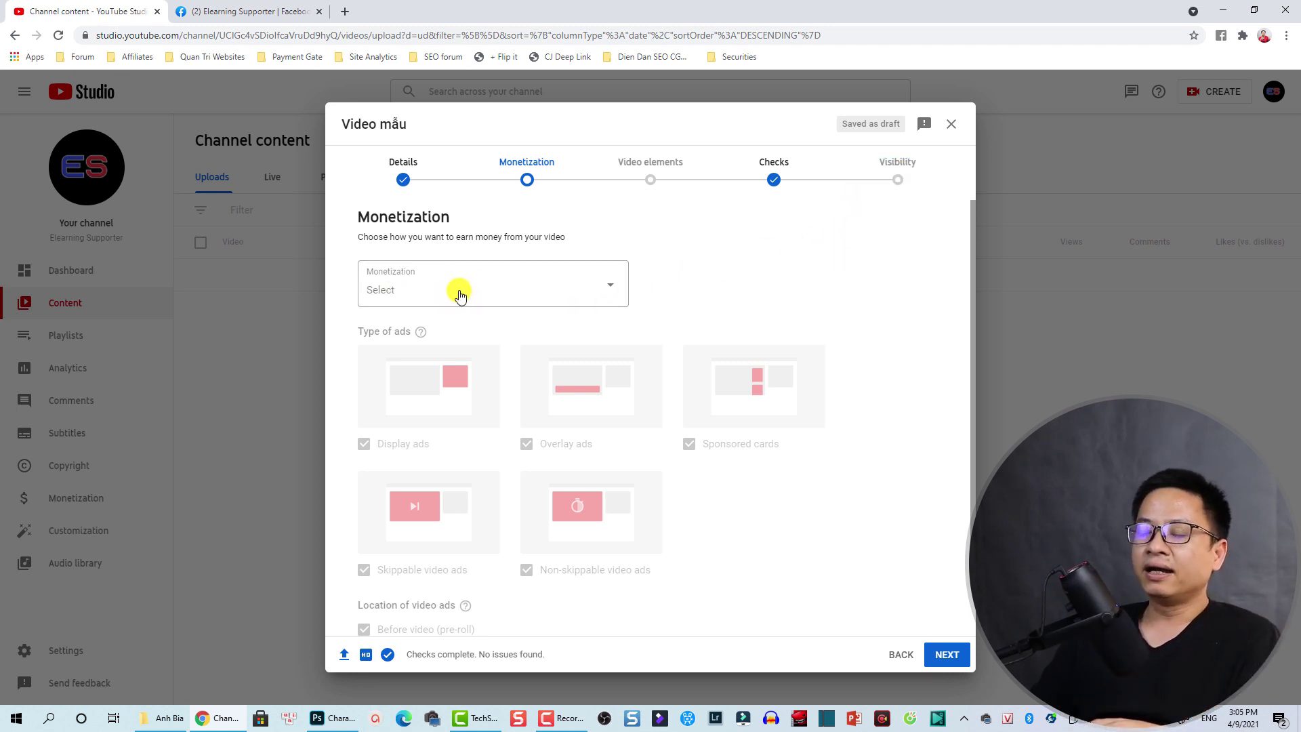
{"action": "left_click", "coordinate": [458, 293]}
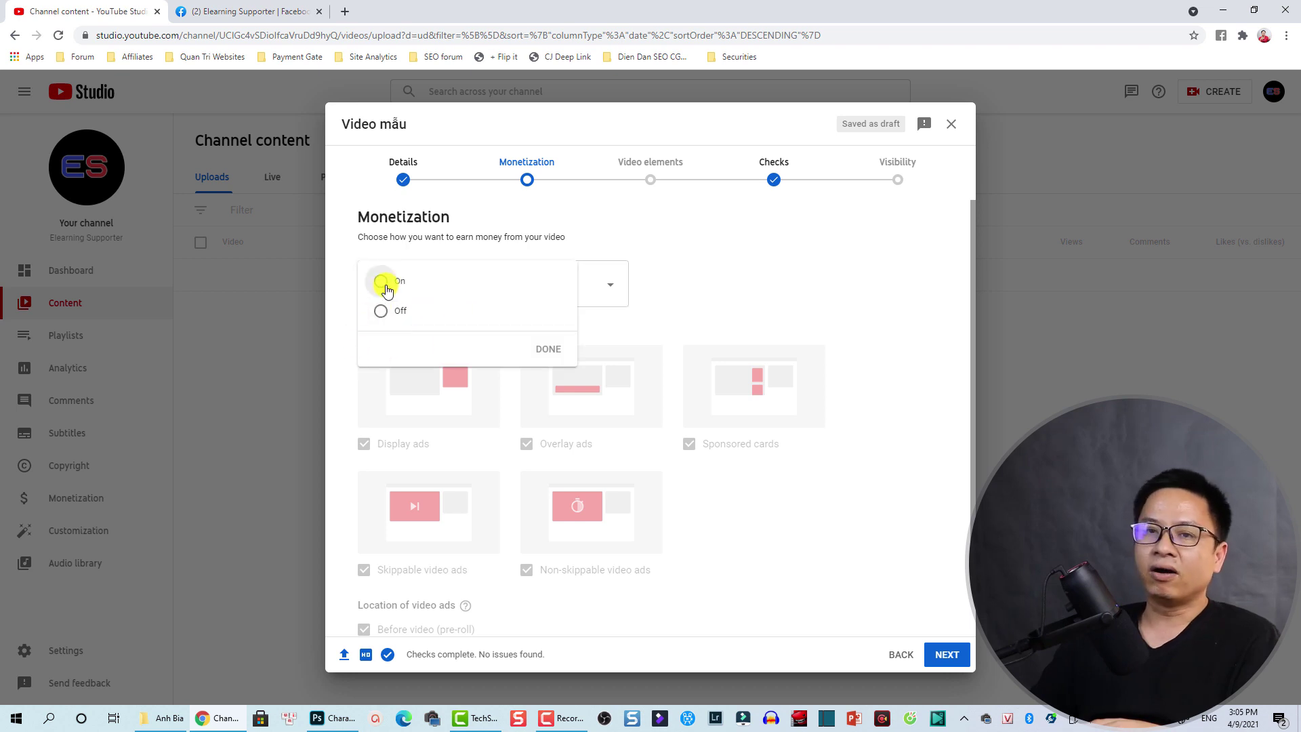
{"action": "left_click", "coordinate": [381, 313]}
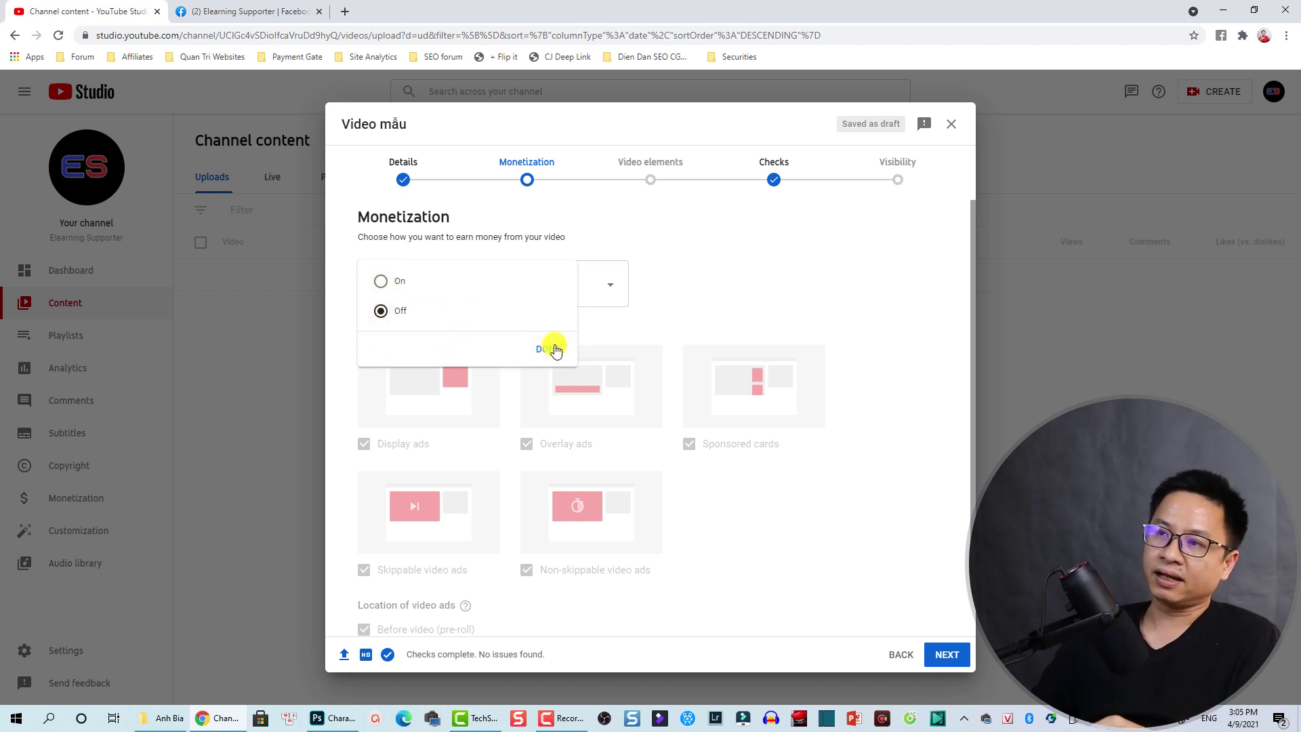
{"action": "left_click", "coordinate": [549, 350]}
{"action": "scroll", "coordinate": [528, 531], "scroll_direction": "down", "scroll_amount": 3}
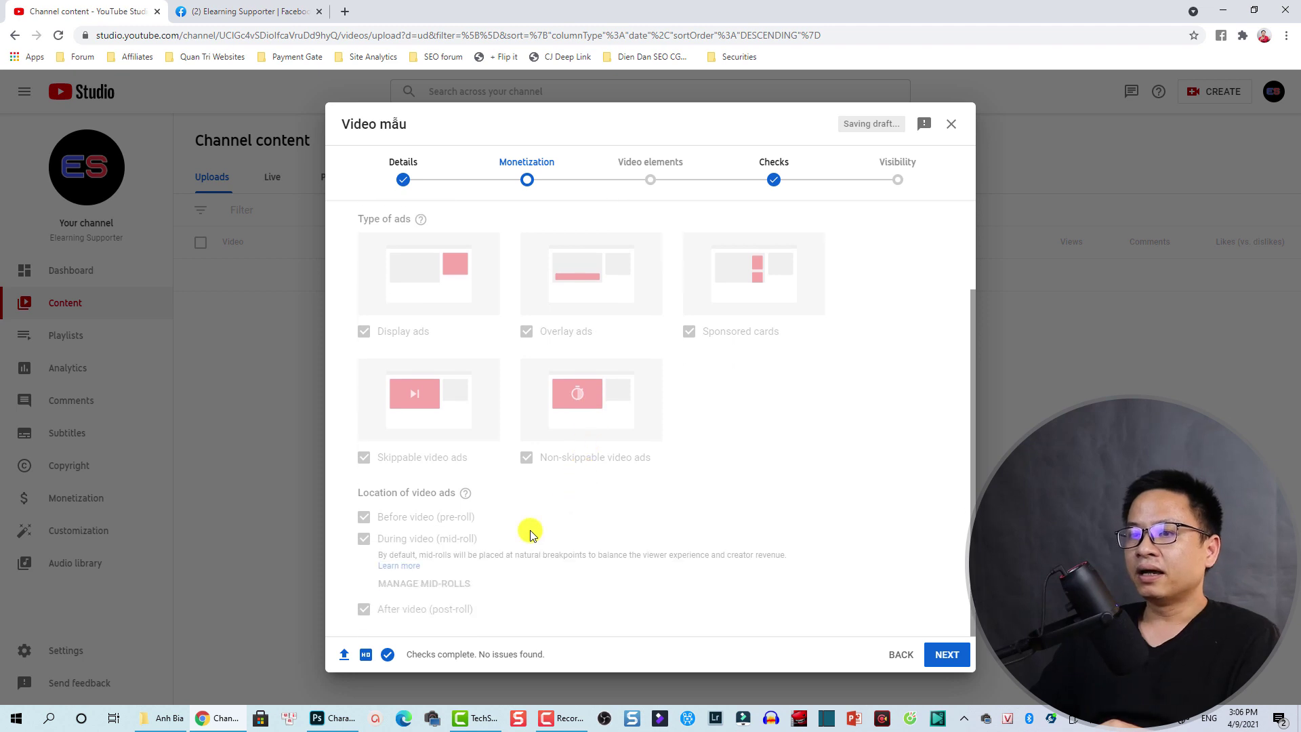
Step: Proceed to the Video elements stage and add a video card for the channel's football score board tutorial "Hướng Dẫn Tạo Bảng Kết Quả Tỷ Số Bóng Đá"
{"action": "left_click", "coordinate": [947, 654]}
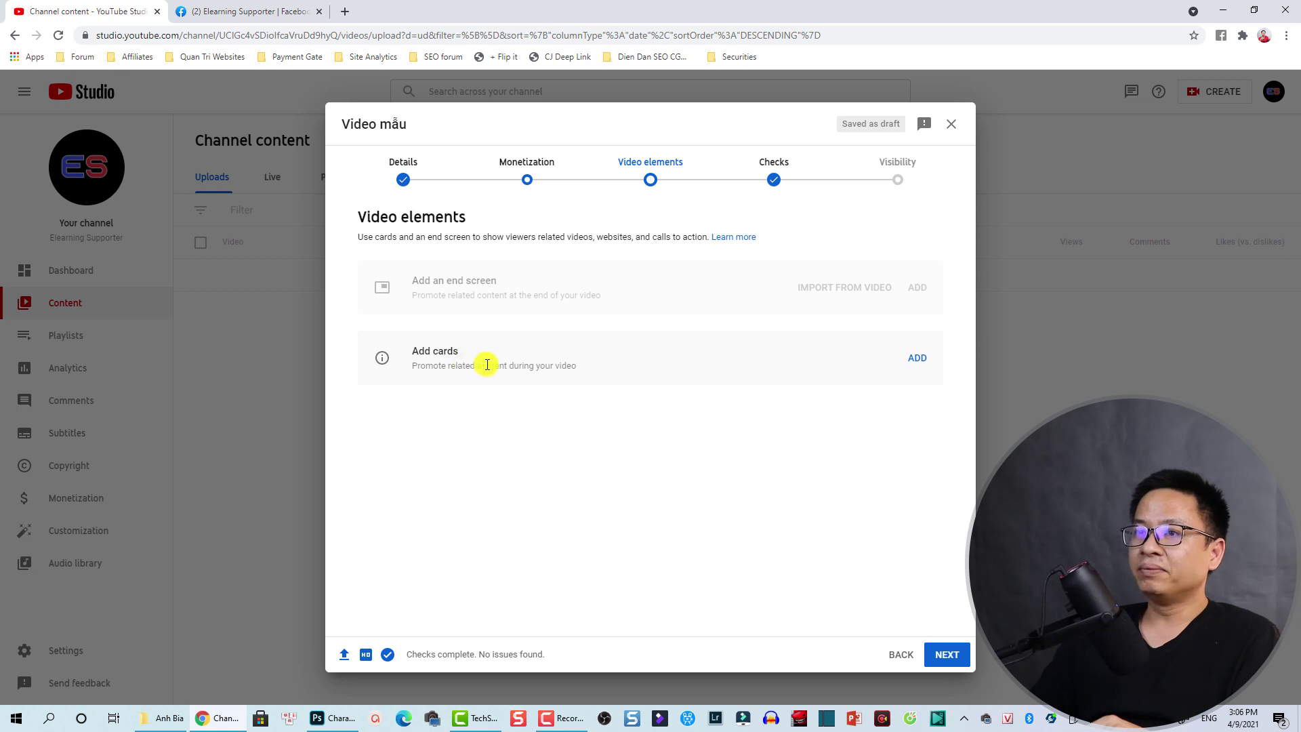
{"action": "left_click", "coordinate": [919, 357]}
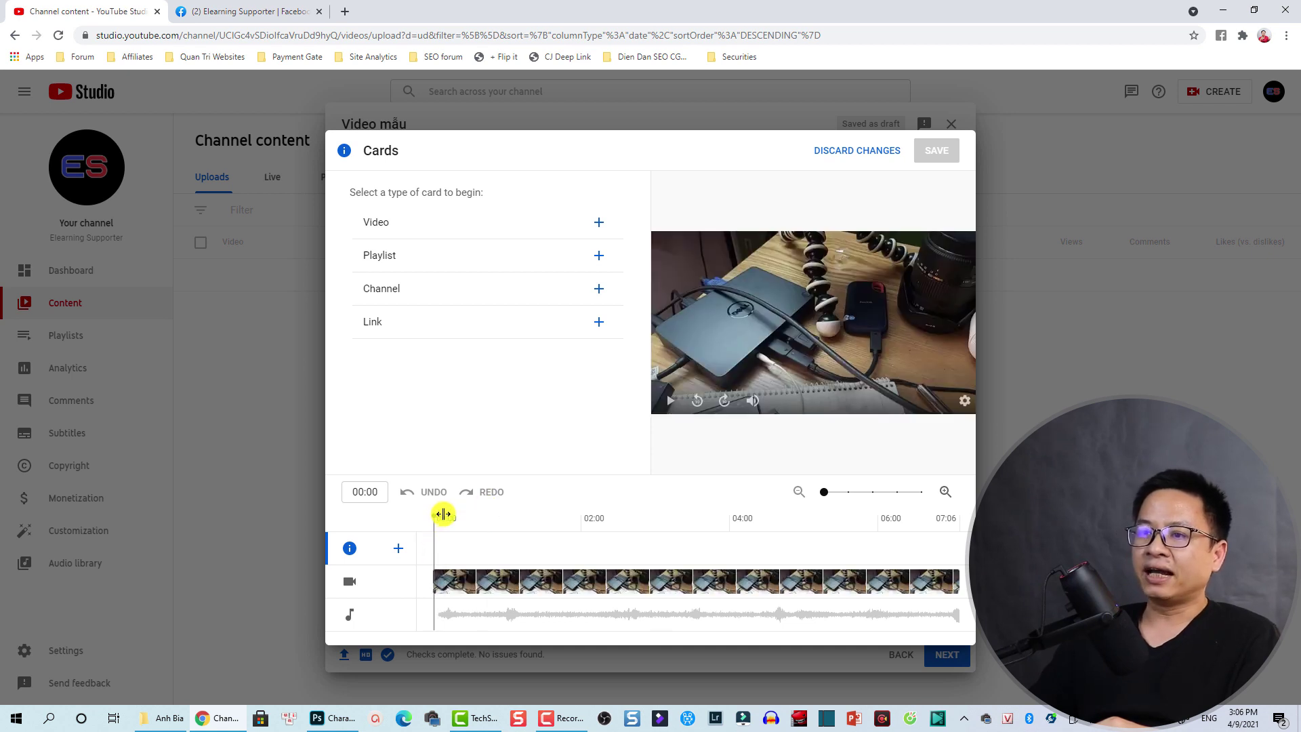
{"action": "left_click_drag", "start_coordinate": [443, 514], "coordinate": [629, 542]}
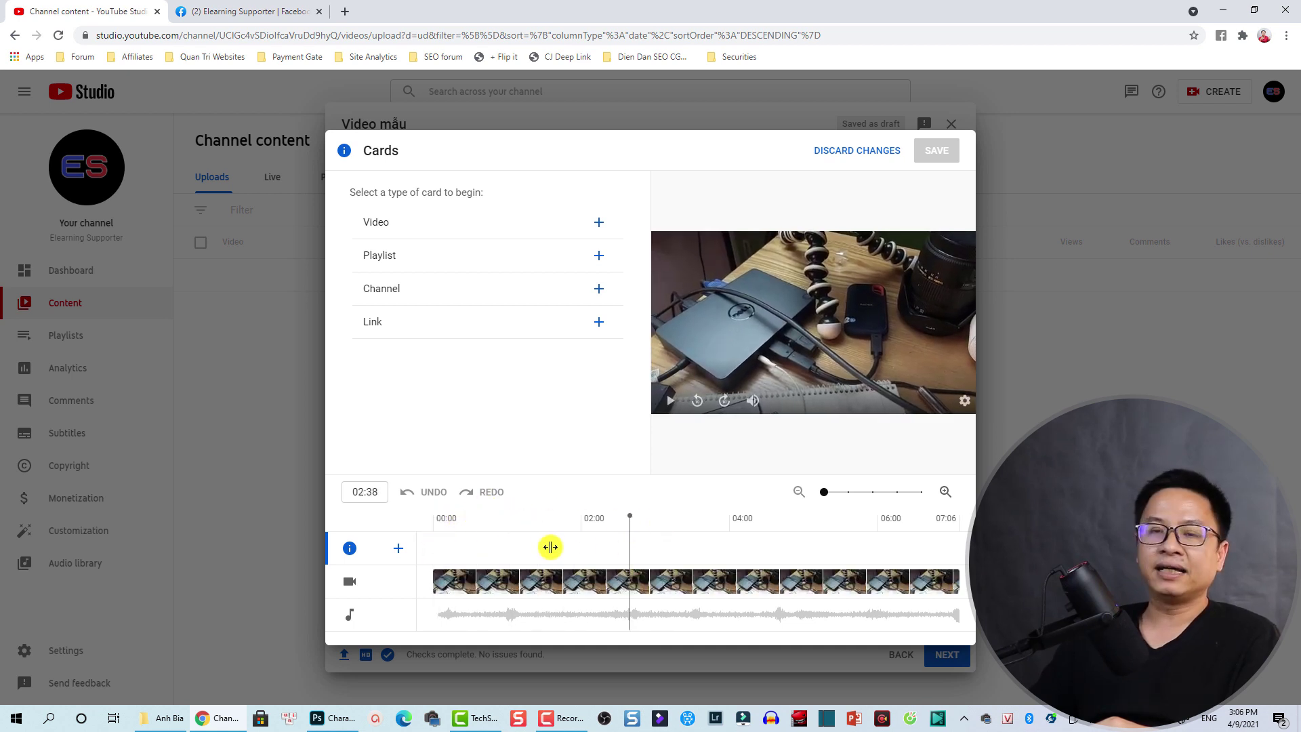
{"action": "left_click_drag", "start_coordinate": [550, 546], "coordinate": [506, 560]}
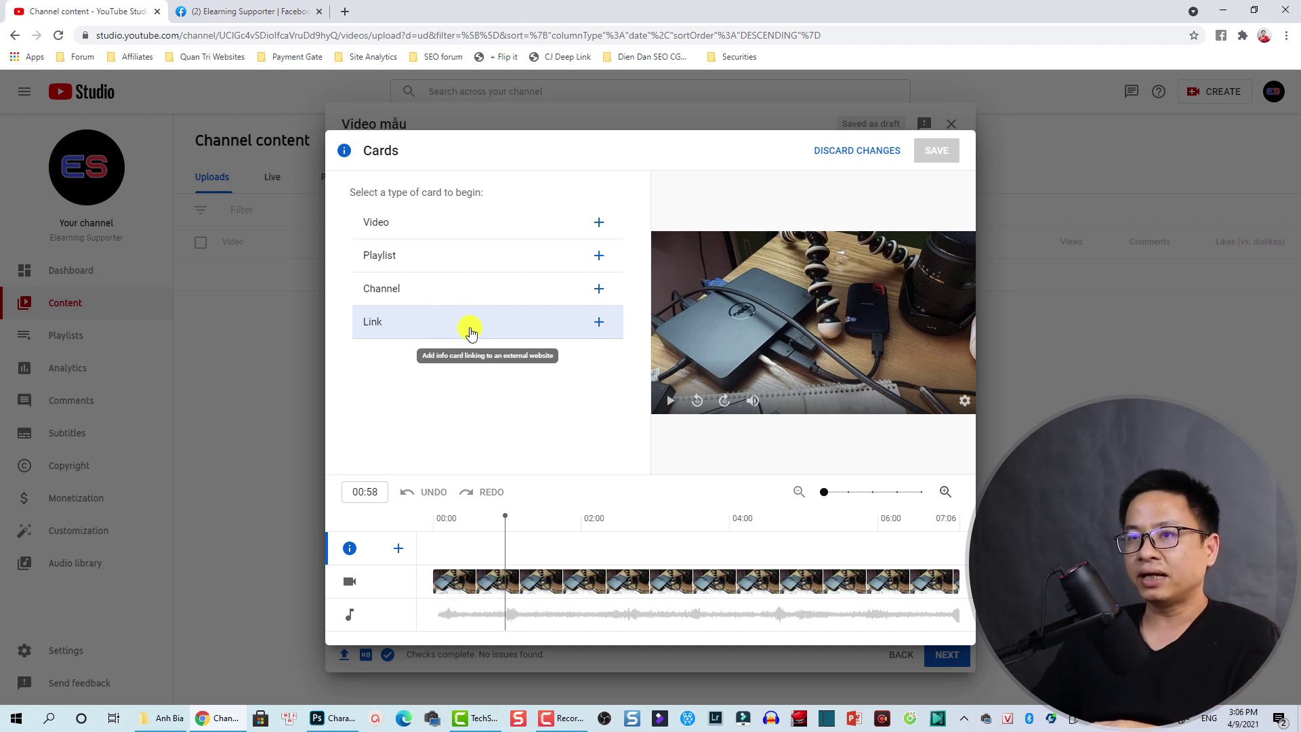
{"action": "left_click", "coordinate": [598, 222]}
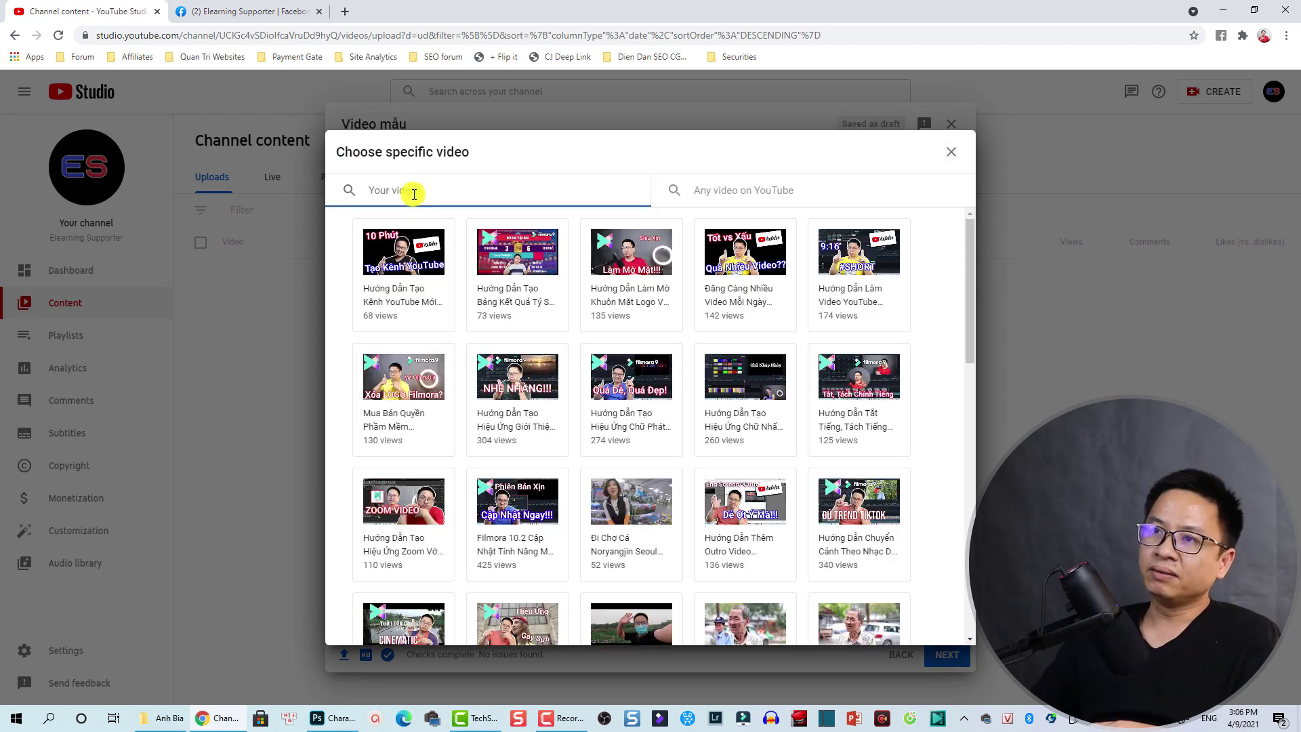
{"action": "left_click", "coordinate": [500, 265]}
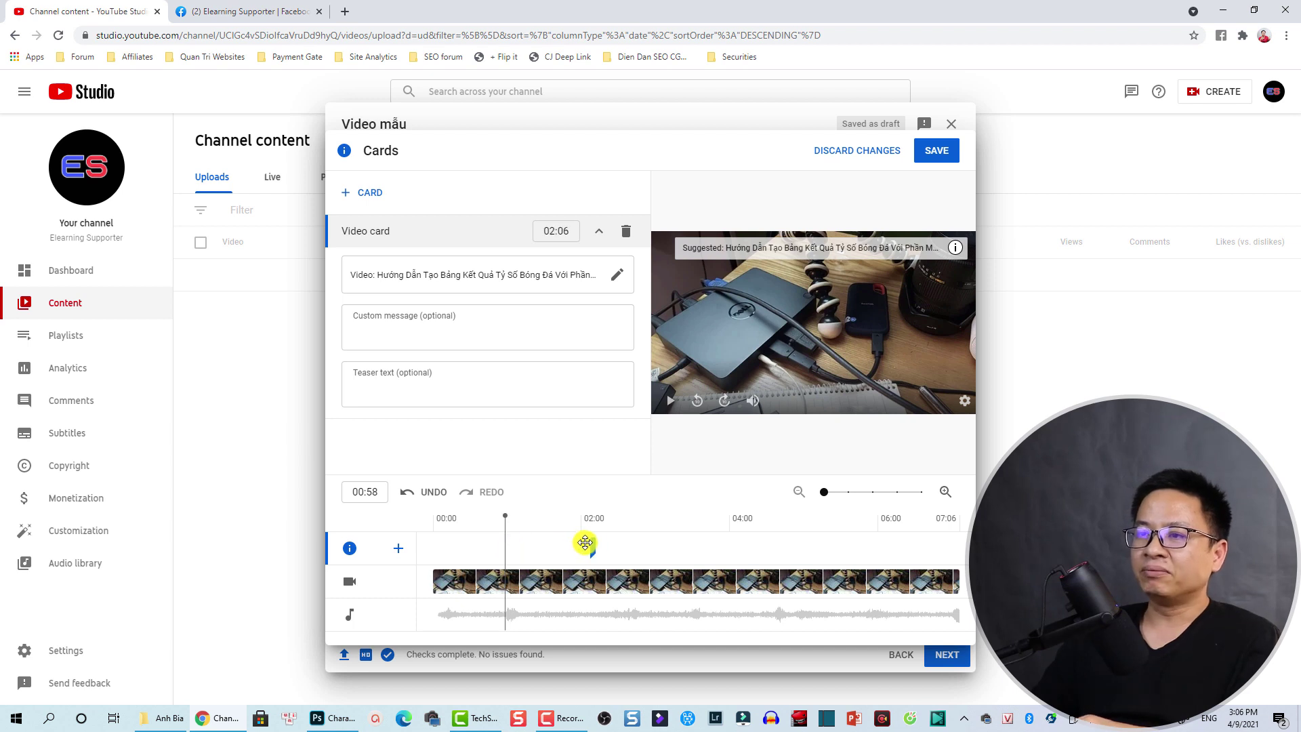
Step: Reposition the video card along the card timeline so that it appears at 01:53
{"action": "mouse_move", "coordinate": [509, 546]}
{"action": "left_mouse_down"}
{"action": "mouse_move", "coordinate": [572, 552]}
{"action": "mouse_move", "coordinate": [517, 567]}
{"action": "mouse_move", "coordinate": [571, 571]}
{"action": "left_mouse_up"}
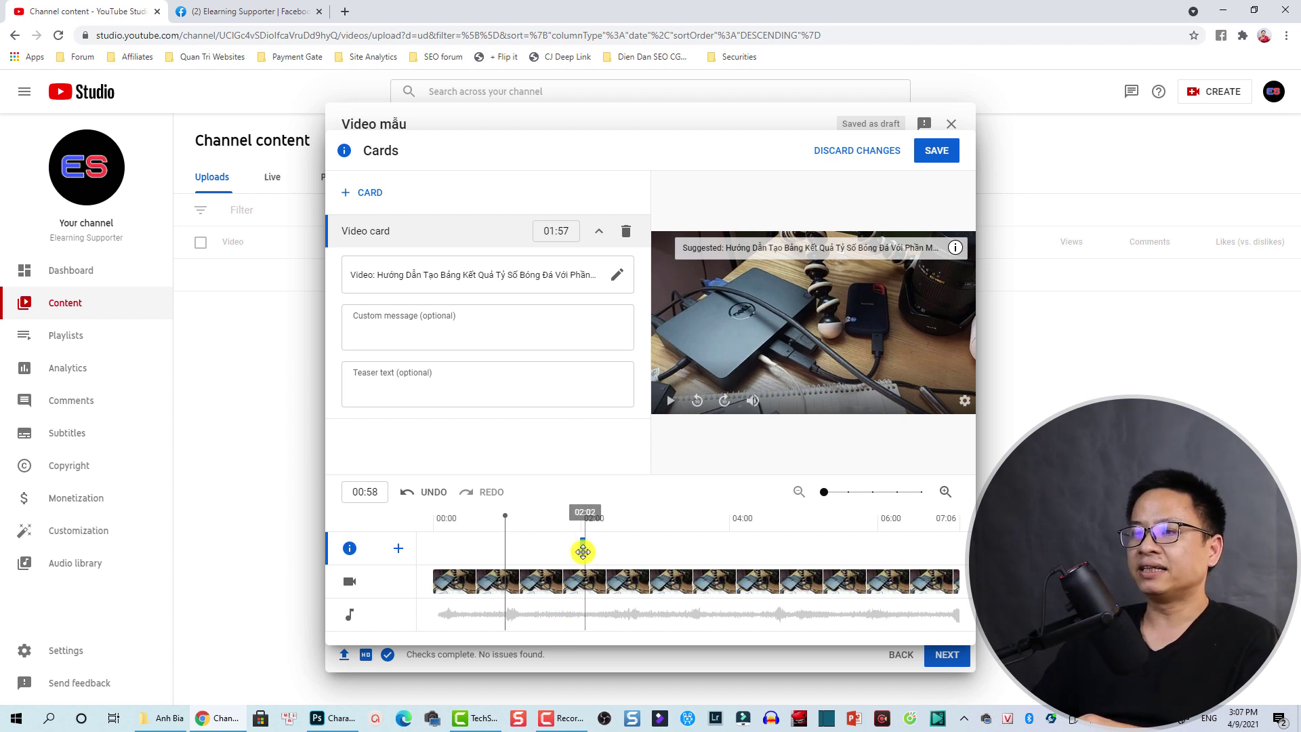
{"action": "mouse_move", "coordinate": [597, 551]}
{"action": "left_mouse_down"}
{"action": "mouse_move", "coordinate": [733, 549]}
{"action": "mouse_move", "coordinate": [530, 548]}
{"action": "left_mouse_up"}
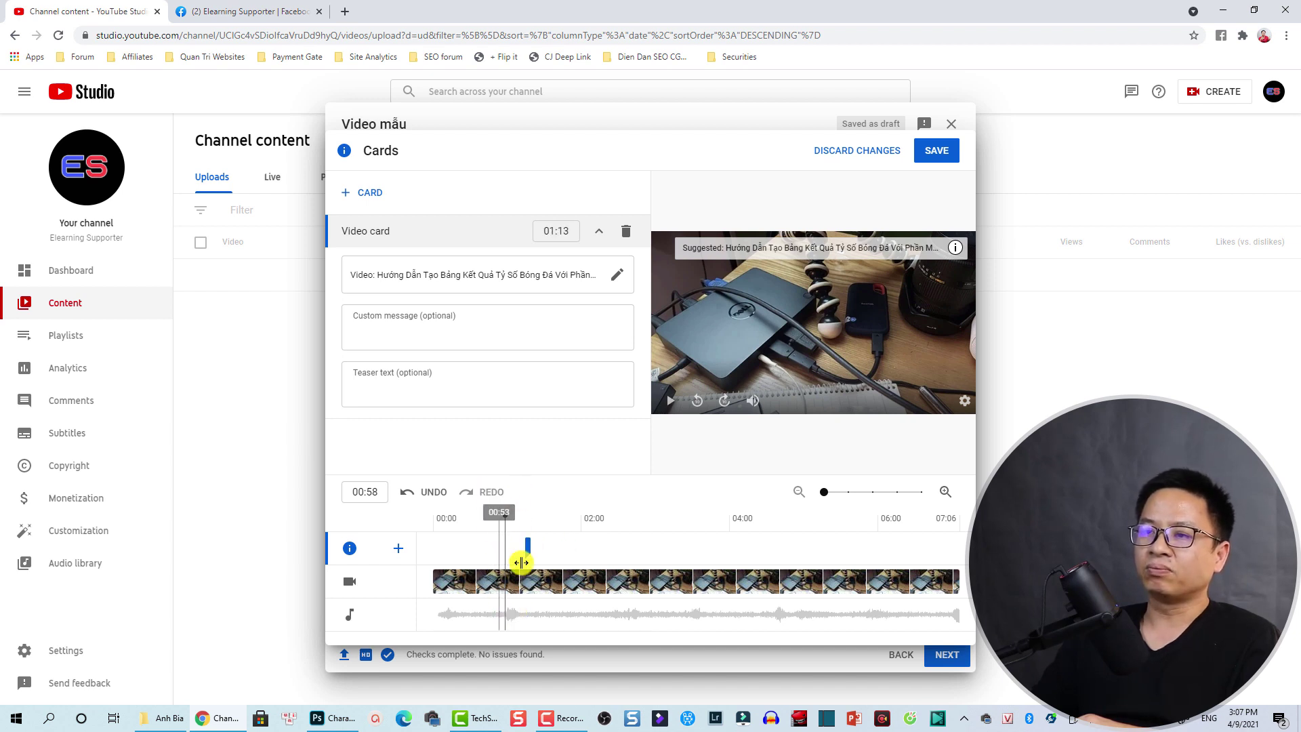
{"action": "mouse_move", "coordinate": [528, 547]}
{"action": "left_mouse_down"}
{"action": "mouse_move", "coordinate": [550, 548]}
{"action": "mouse_move", "coordinate": [481, 549]}
{"action": "mouse_move", "coordinate": [590, 542]}
{"action": "mouse_move", "coordinate": [577, 557]}
{"action": "left_mouse_up"}
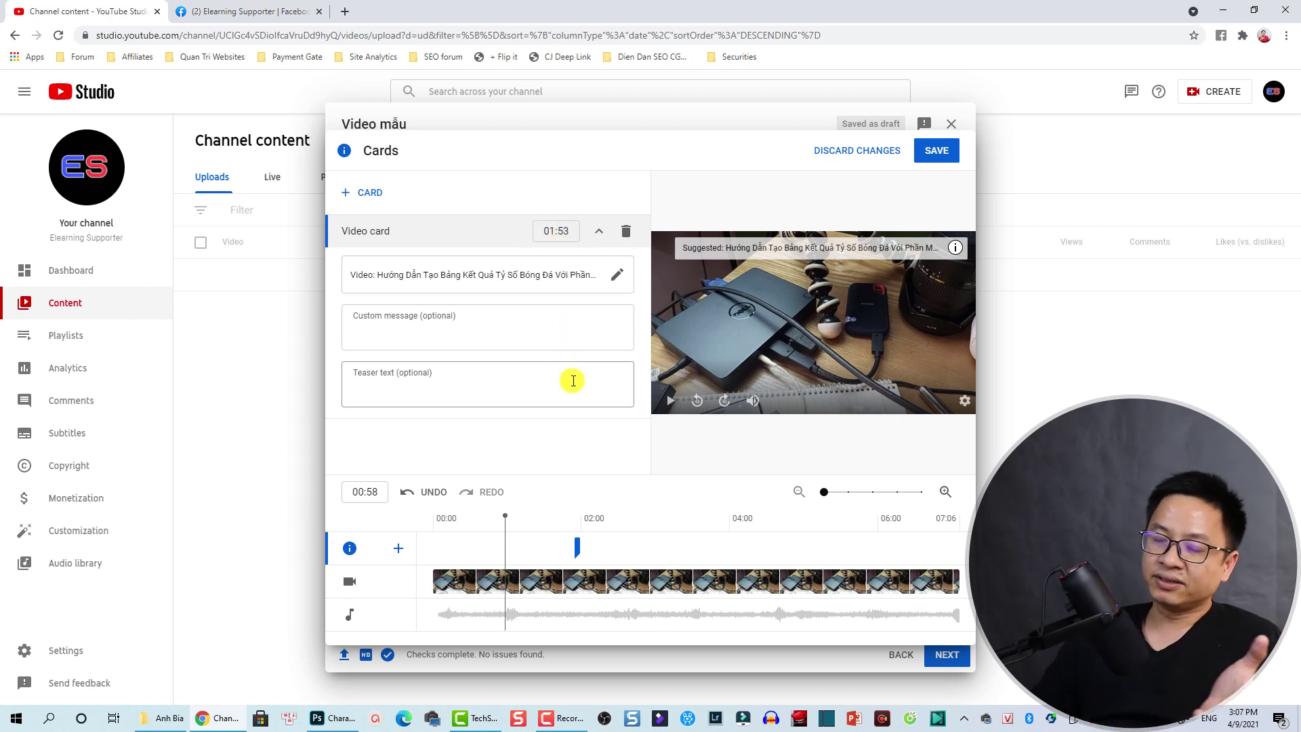
Step: Add a playlist card at 03:54 that promotes the "Mẹo YouTube" playlist
{"action": "left_click", "coordinate": [723, 536]}
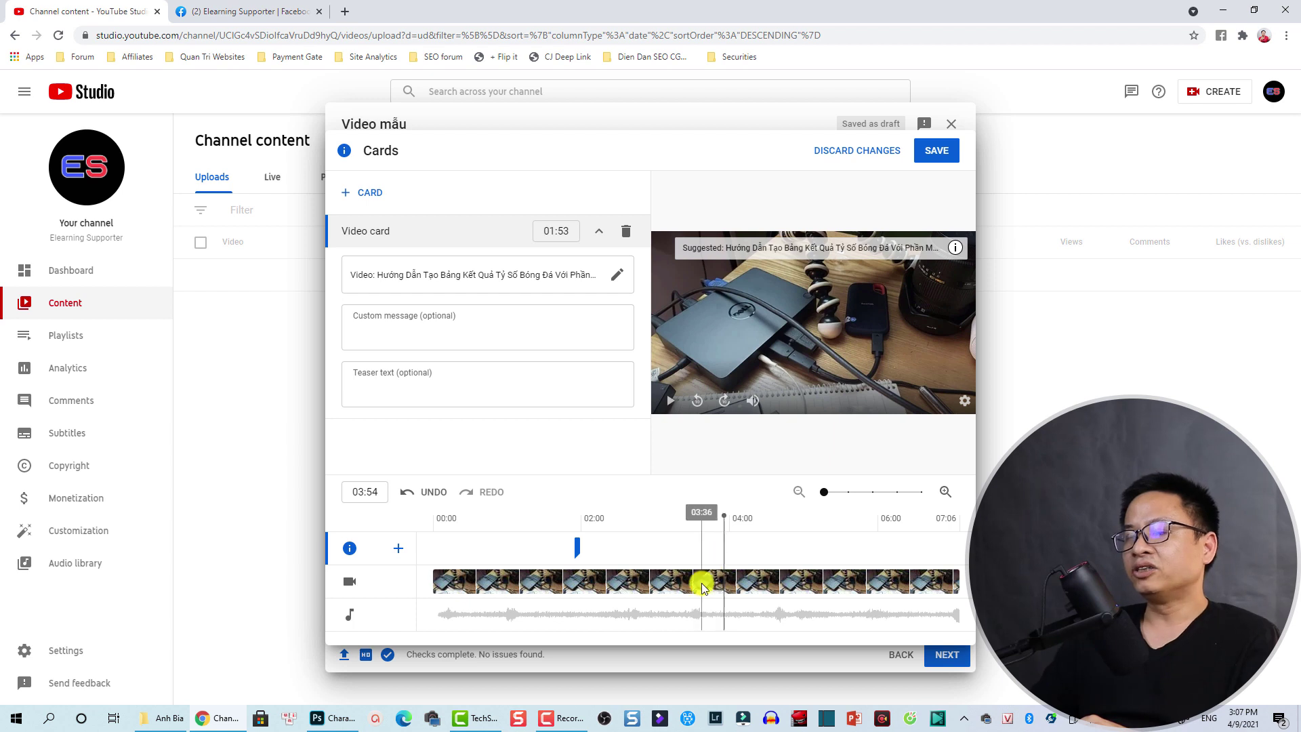
{"action": "left_click", "coordinate": [365, 195]}
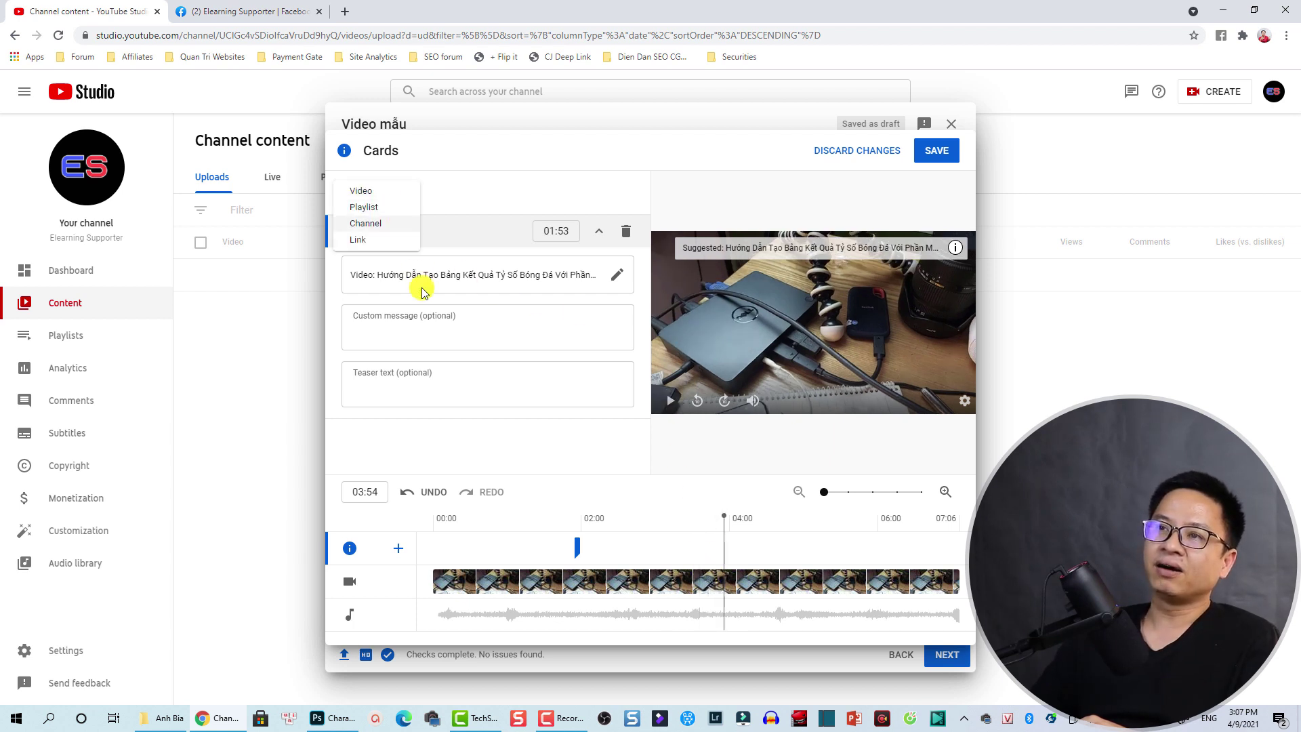
{"action": "left_click", "coordinate": [361, 206]}
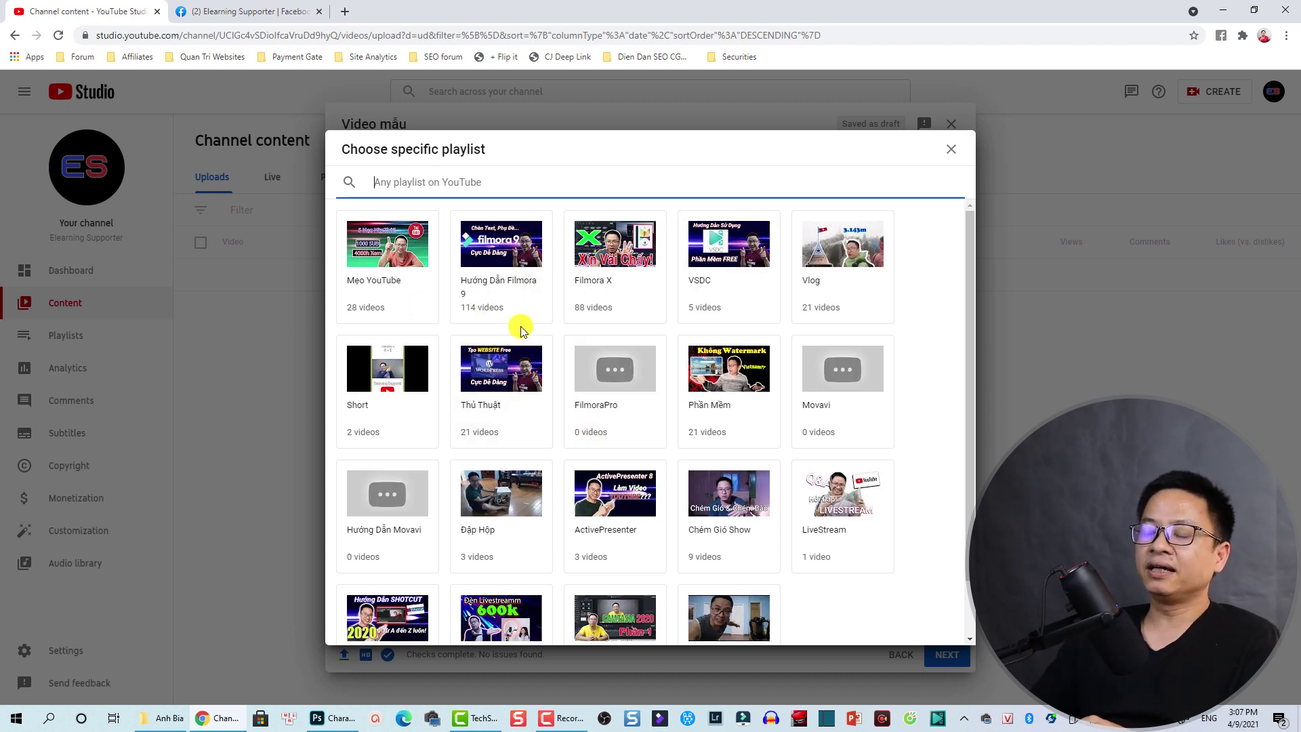
{"action": "left_click", "coordinate": [391, 252]}
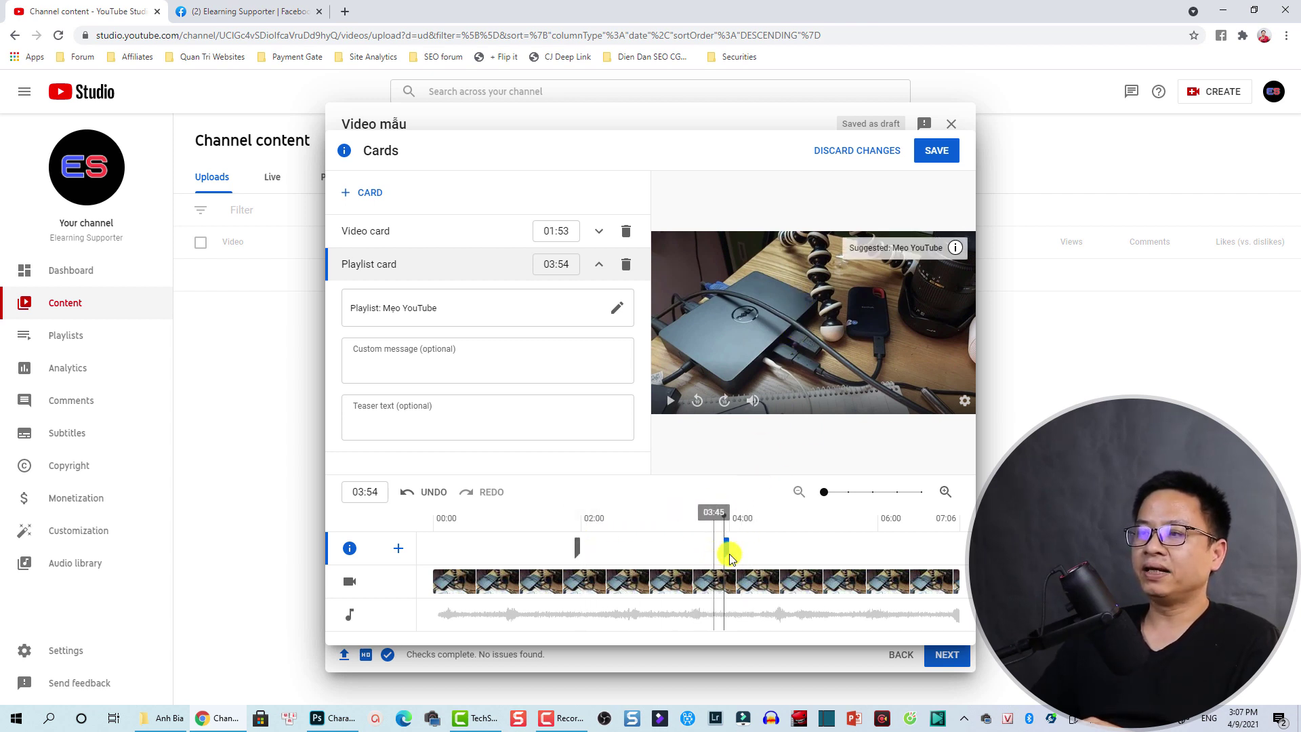
{"action": "left_click", "coordinate": [856, 552]}
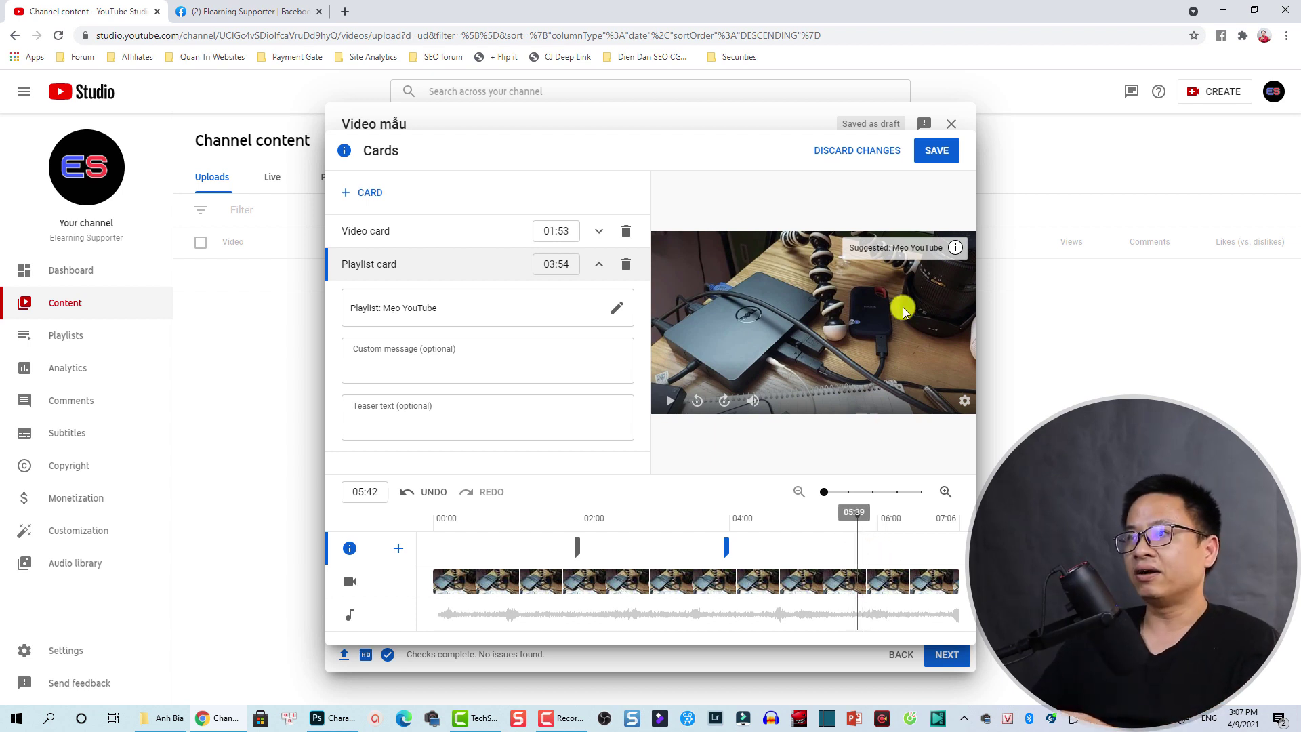
Step: Save the cards, proceed to the Checks stage and close the upload, leaving the video as a draft
{"action": "left_click", "coordinate": [928, 154]}
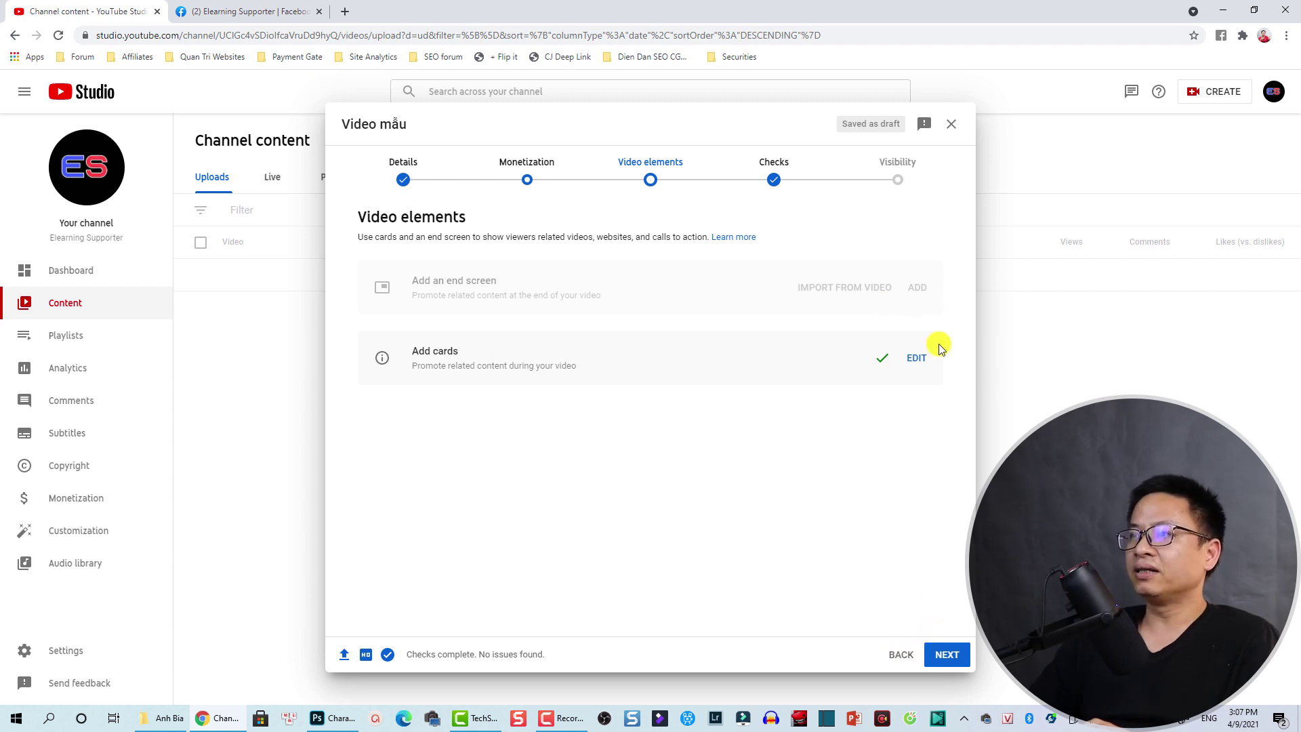
{"action": "left_click", "coordinate": [947, 655]}
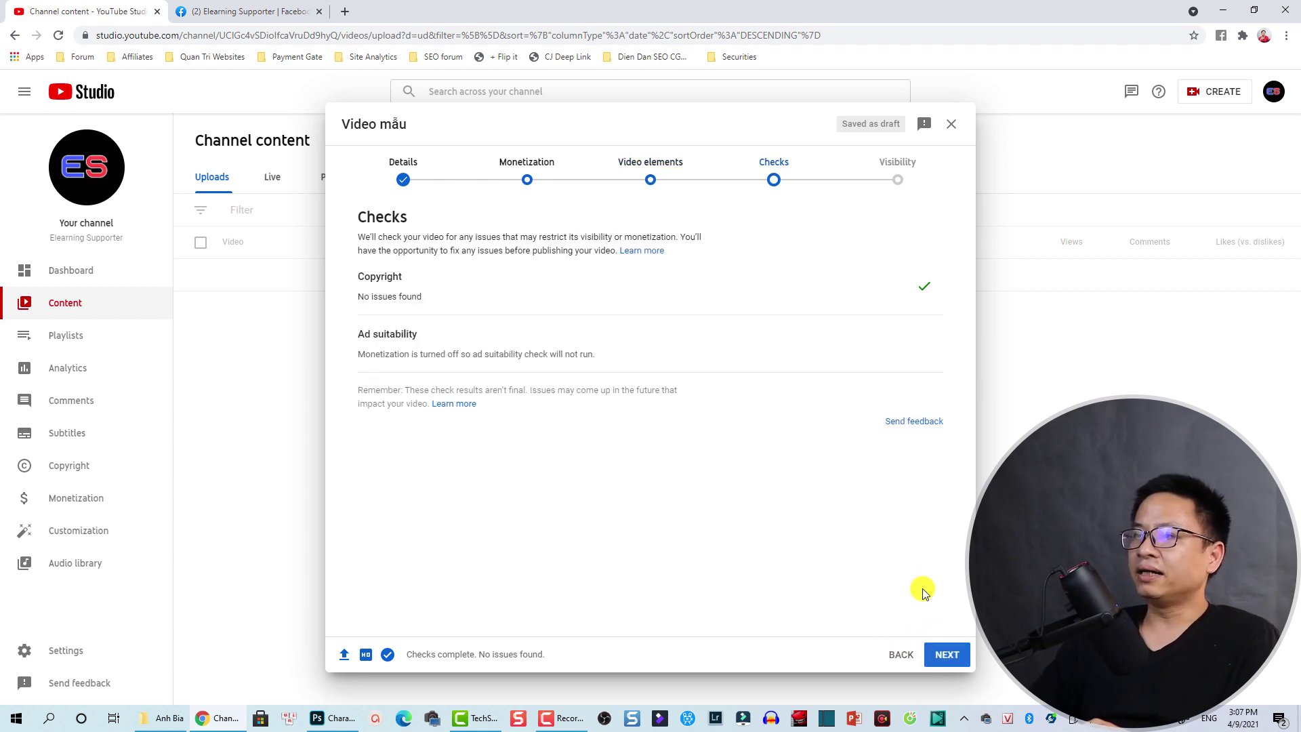
{"action": "left_click", "coordinate": [951, 126]}
Step: Open the end screen editor of the published video "Hướng Dẫn Tạo Kênh YouTube Mới Nhất 2021" from the channel content
{"action": "left_click", "coordinate": [73, 310]}
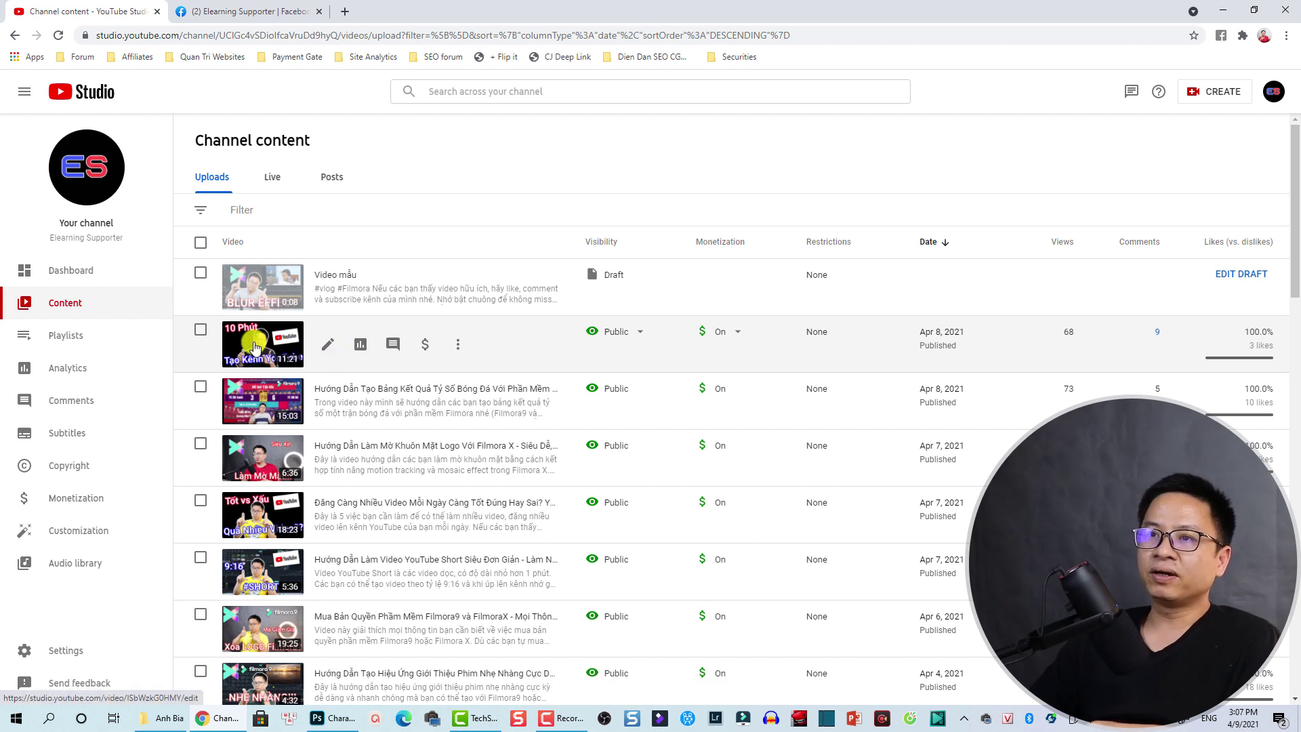
{"action": "left_click", "coordinate": [327, 344]}
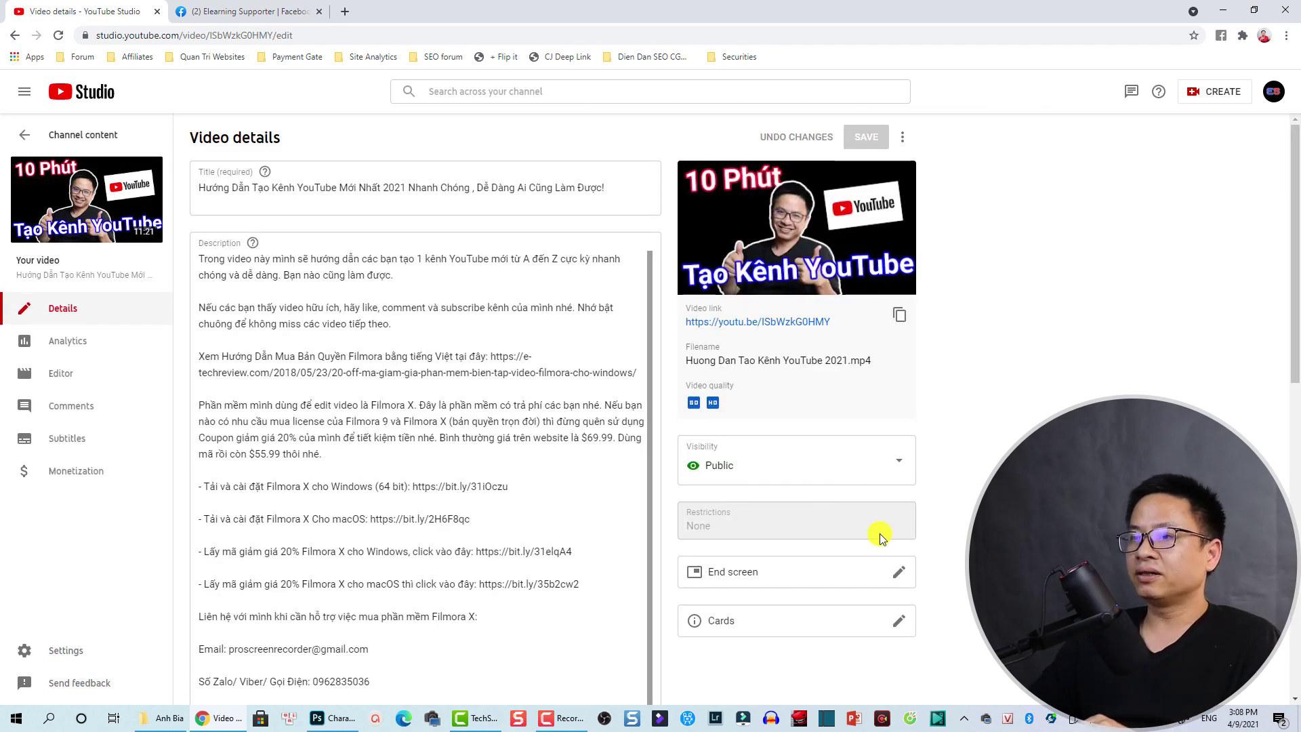
{"action": "left_click", "coordinate": [899, 572]}
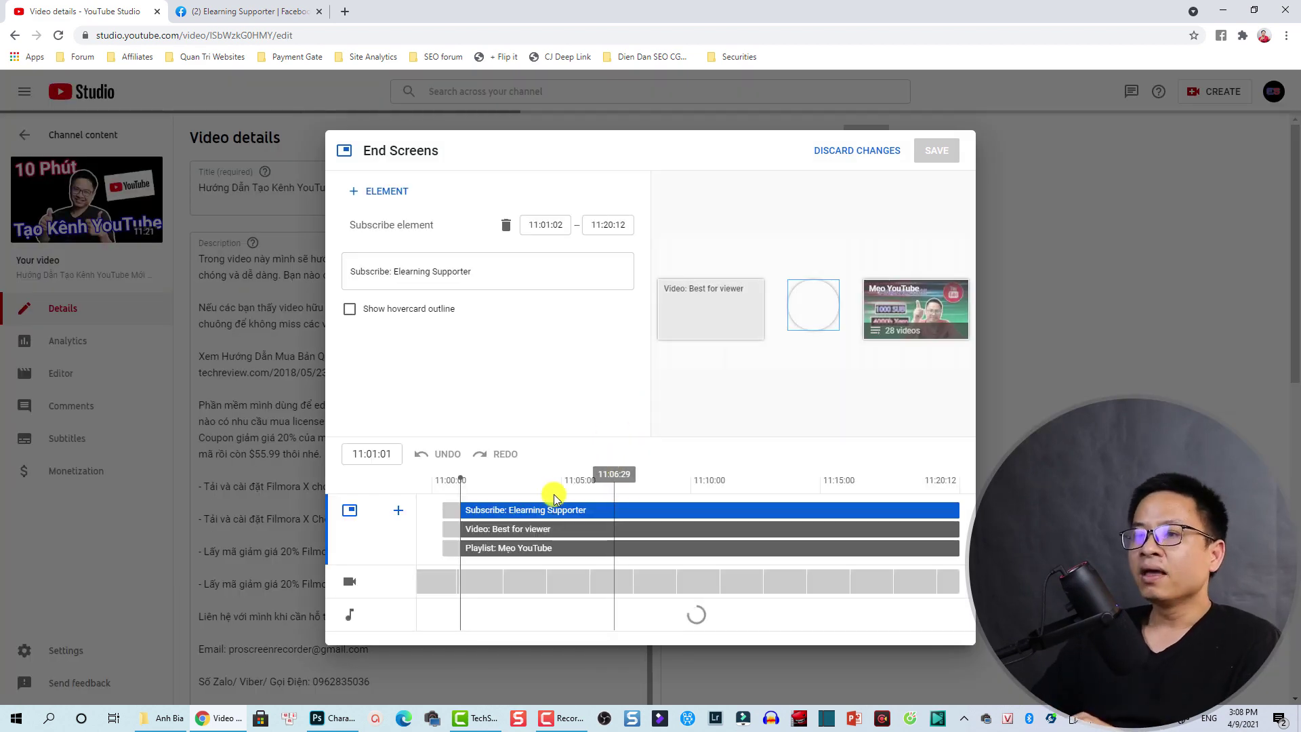
Step: Inspect the end screen's Video and Playlist elements and compare the preview at 11:00:11 and 11:01:10
{"action": "left_click", "coordinate": [492, 533]}
{"action": "left_click", "coordinate": [494, 545]}
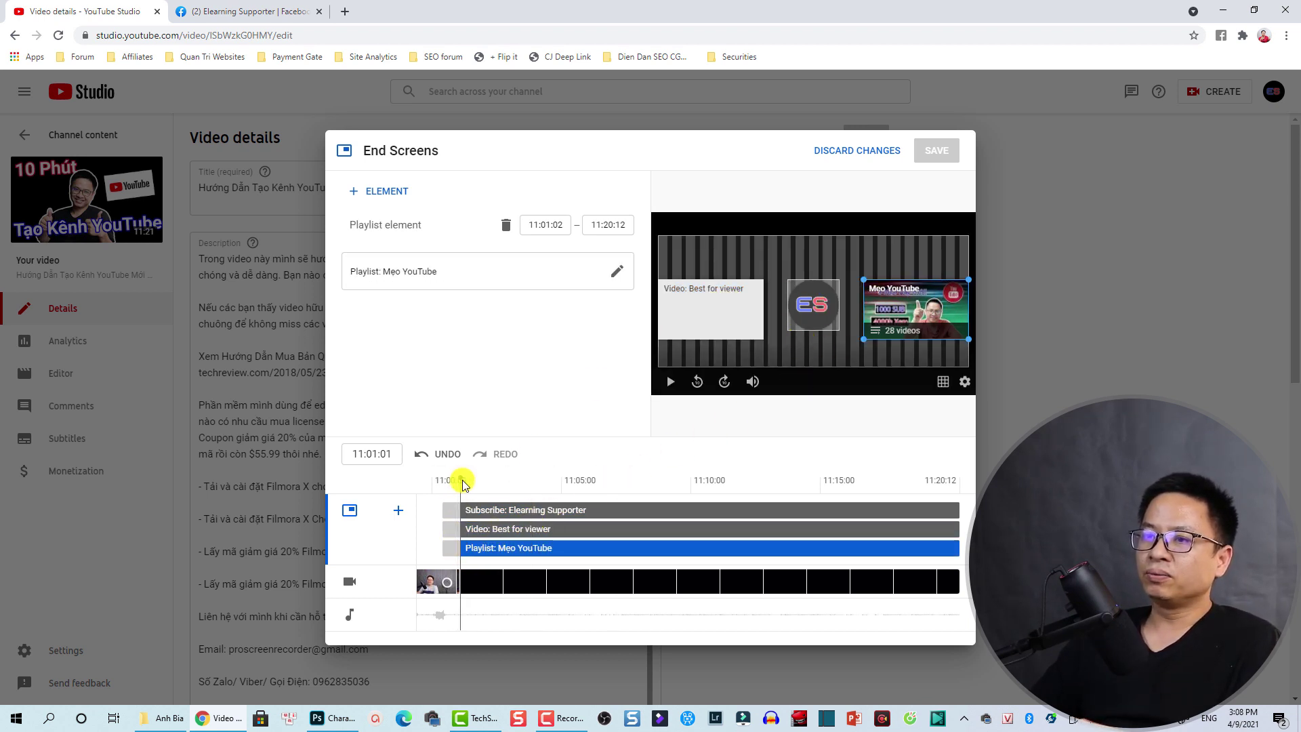
{"action": "left_click_drag", "start_coordinate": [460, 479], "coordinate": [445, 480]}
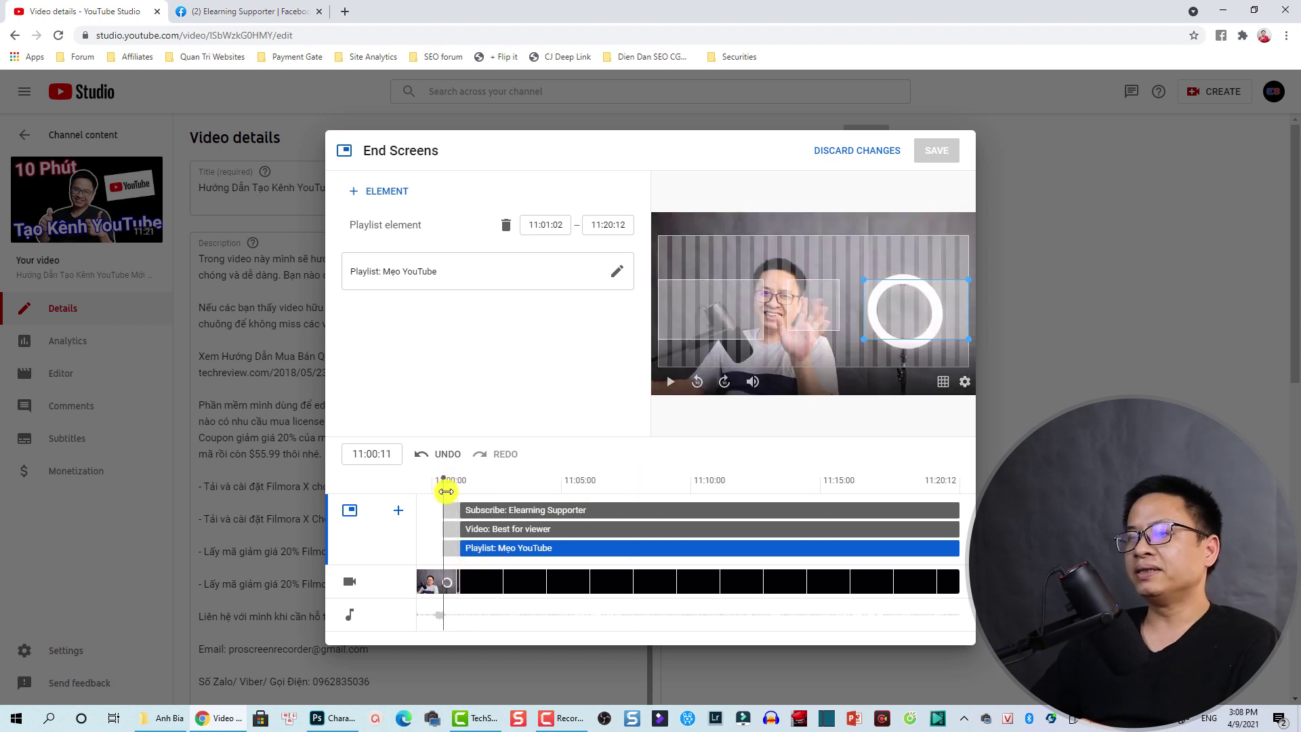
{"action": "left_click_drag", "start_coordinate": [450, 477], "coordinate": [467, 479]}
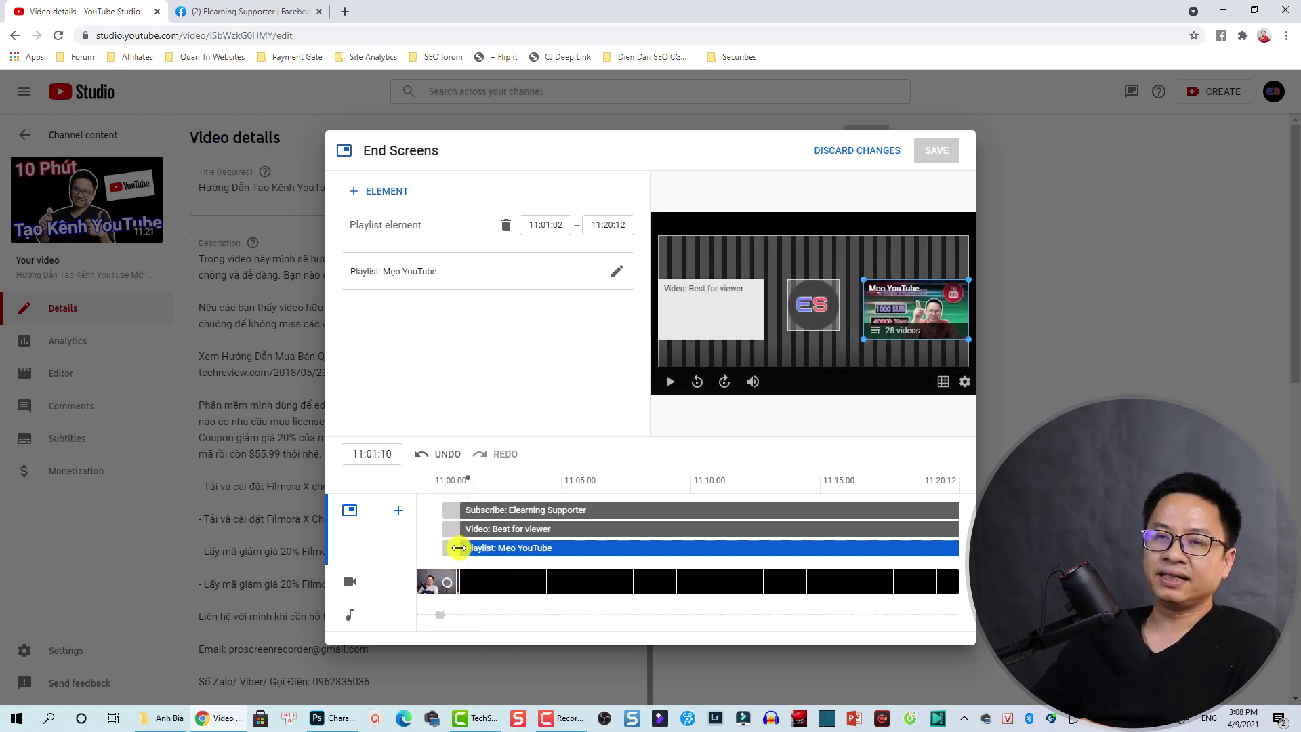
Step: Shorten the Playlist, Video and Subscribe elements to start at 11:15:12 and play the end screen preview from 11:00:03
{"action": "left_click_drag", "start_coordinate": [476, 547], "coordinate": [862, 517]}
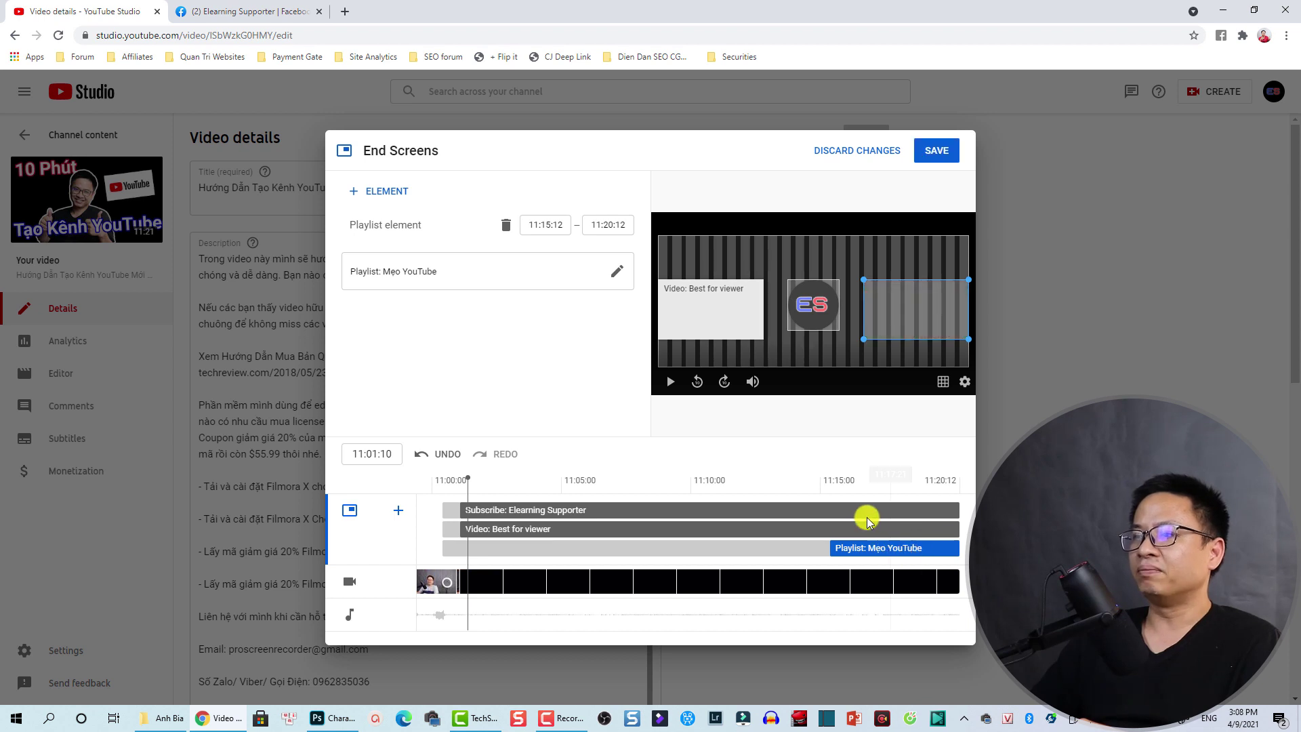
{"action": "left_click", "coordinate": [463, 528]}
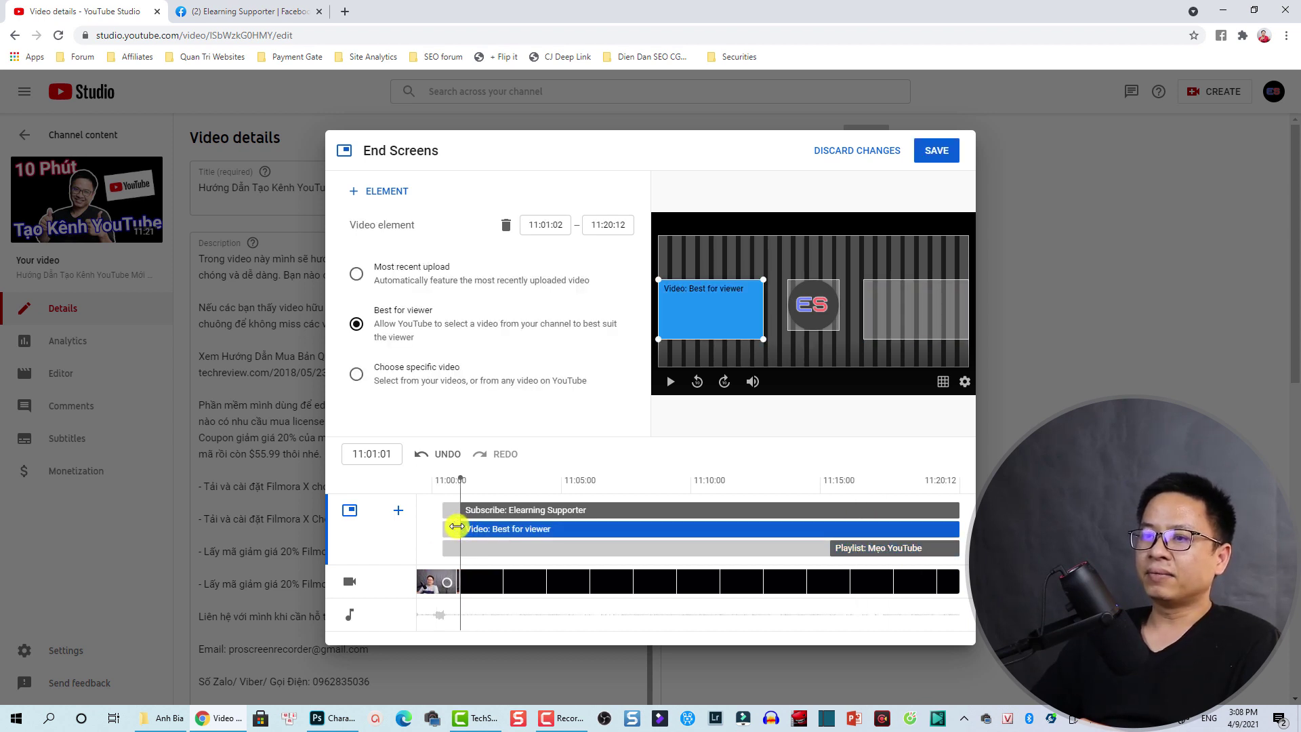
{"action": "left_click_drag", "start_coordinate": [460, 528], "coordinate": [843, 523]}
{"action": "left_click", "coordinate": [502, 511]}
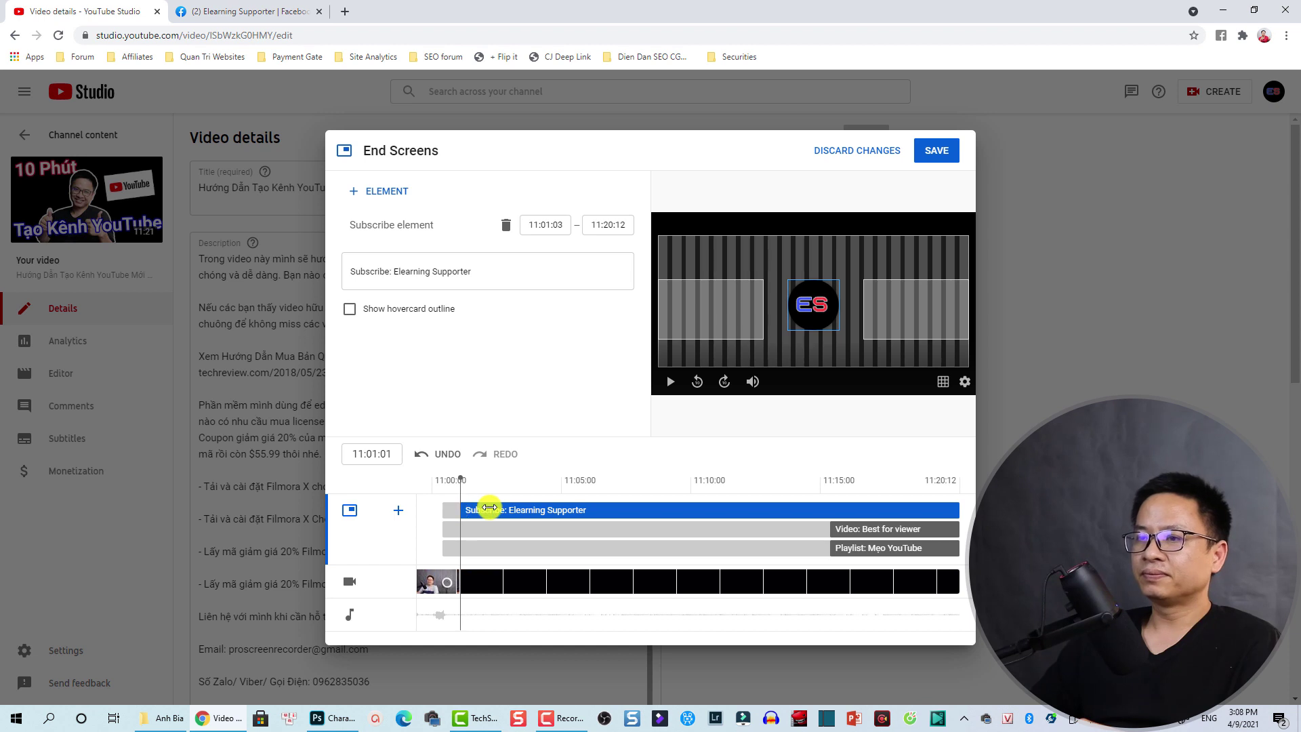
{"action": "left_click_drag", "start_coordinate": [489, 507], "coordinate": [837, 525]}
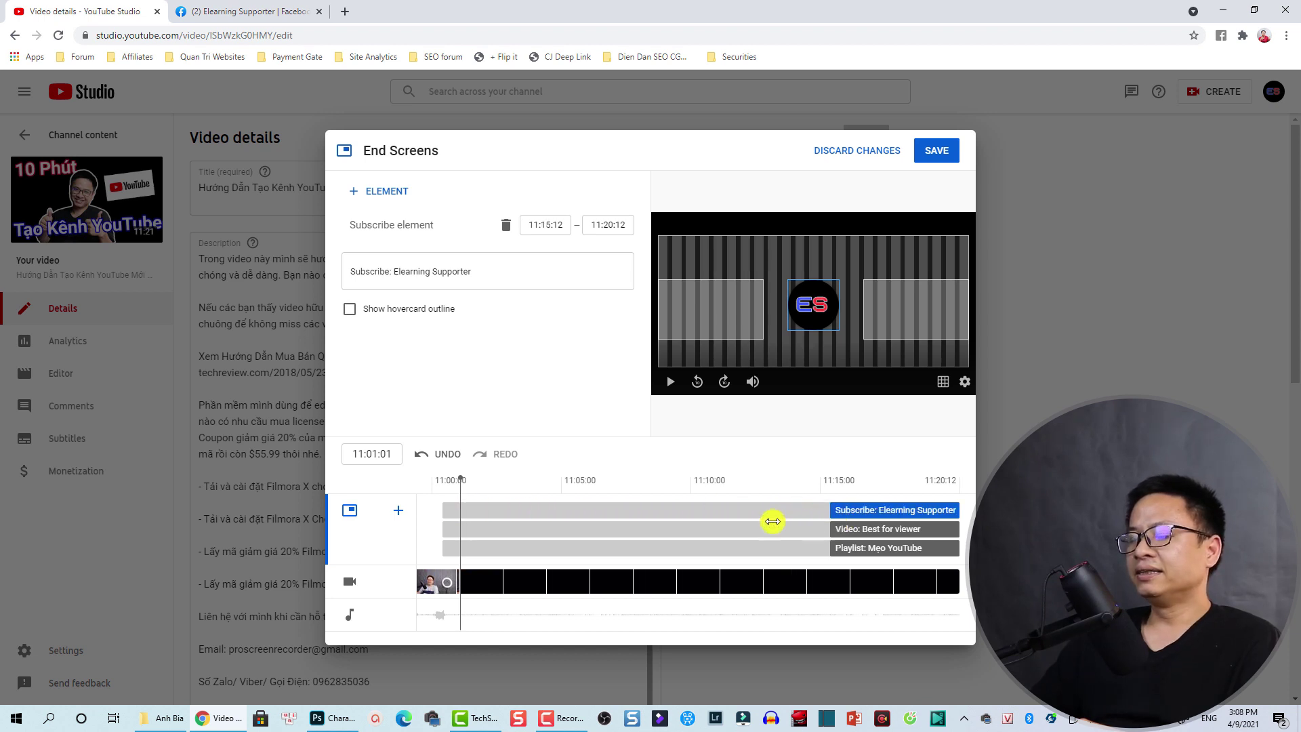
{"action": "left_click", "coordinate": [436, 502]}
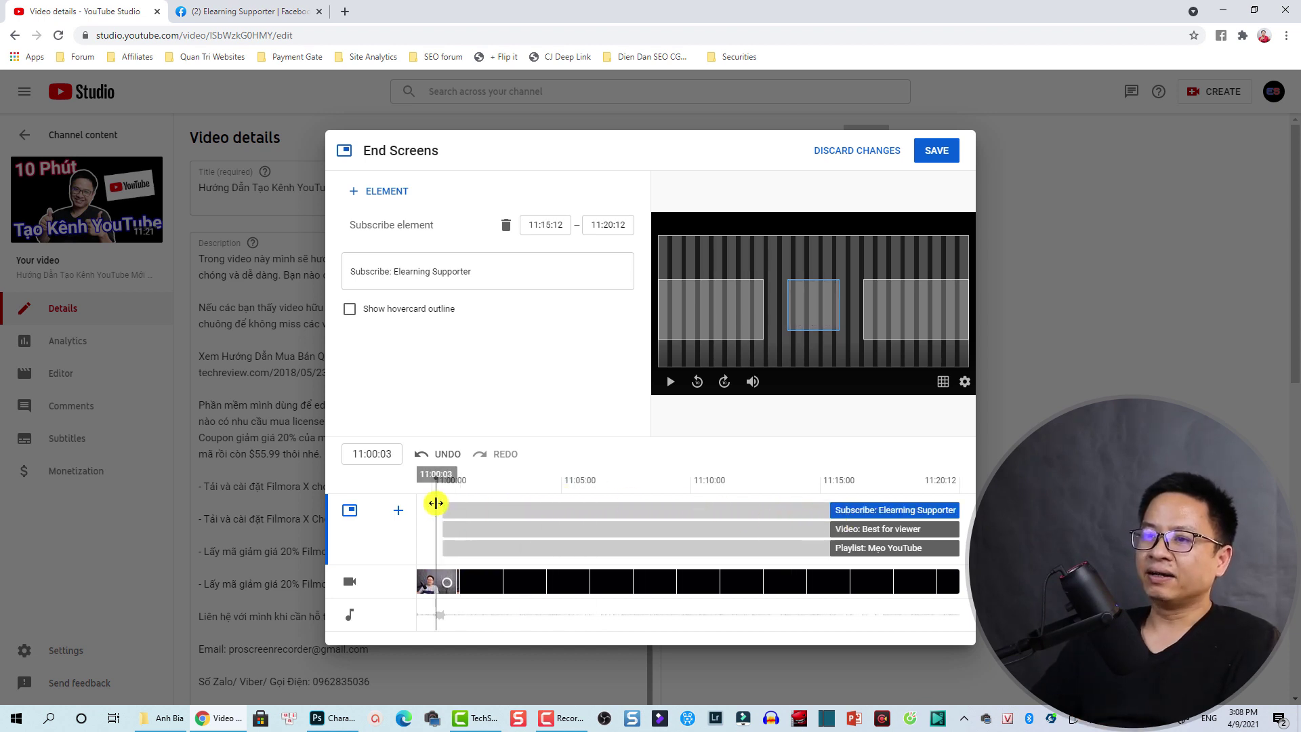
{"action": "key", "text": "space"}
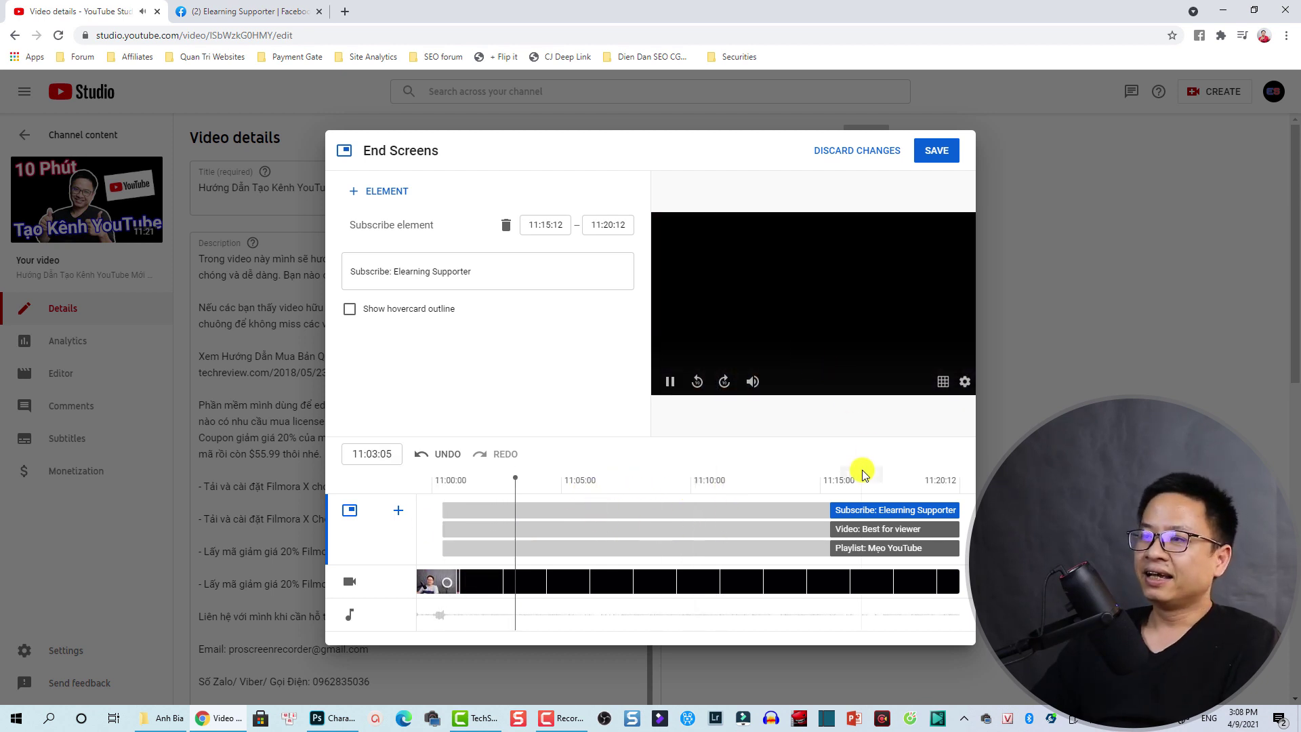
Step: Move the Subscribe, Video and Playlist elements to run from 11:00:12 to 11:05:12 and play the end screen preview
{"action": "left_click_drag", "start_coordinate": [842, 511], "coordinate": [452, 525]}
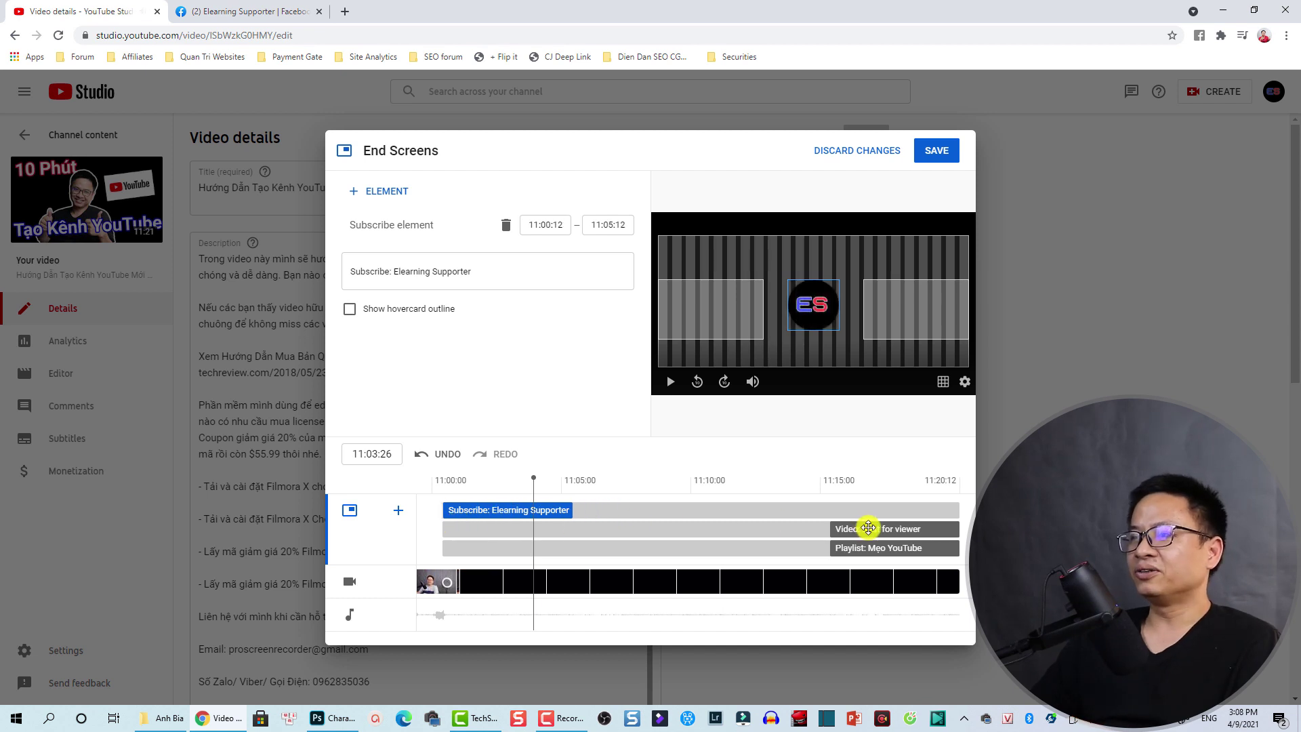
{"action": "left_click_drag", "start_coordinate": [868, 528], "coordinate": [480, 529]}
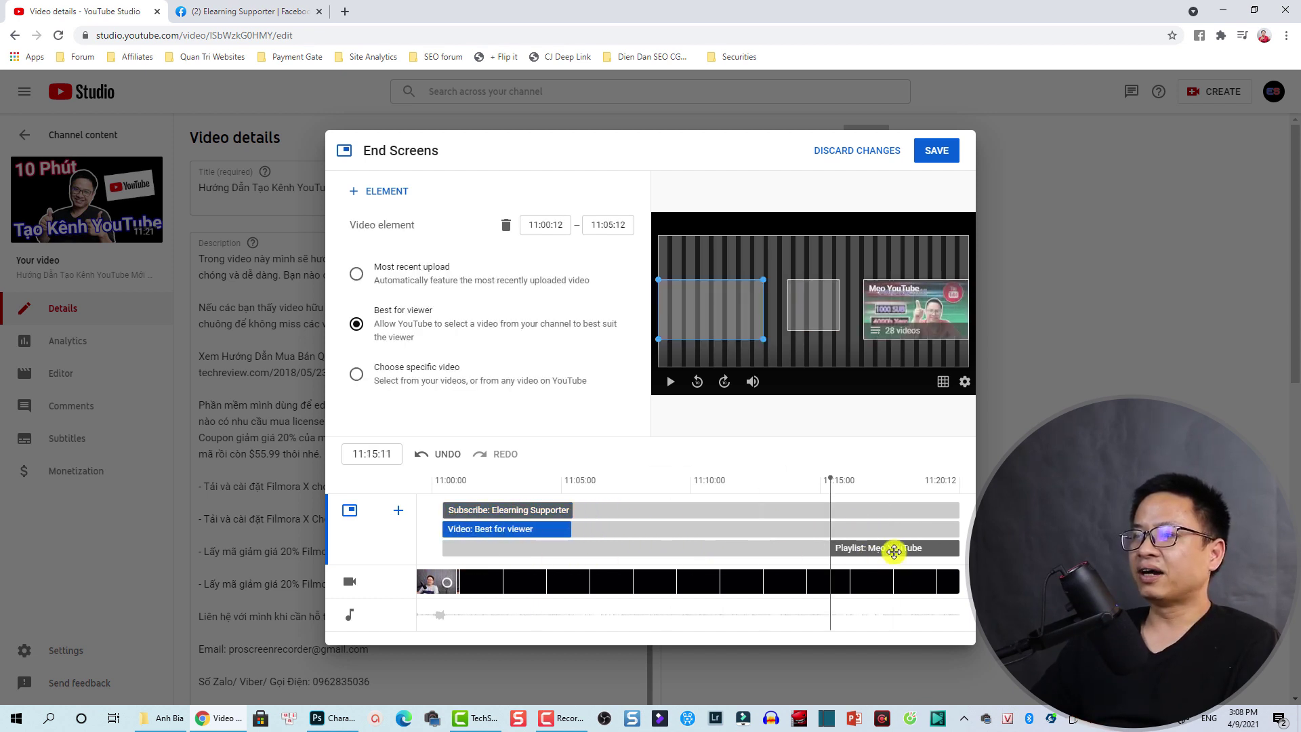
{"action": "left_click_drag", "start_coordinate": [894, 551], "coordinate": [501, 522]}
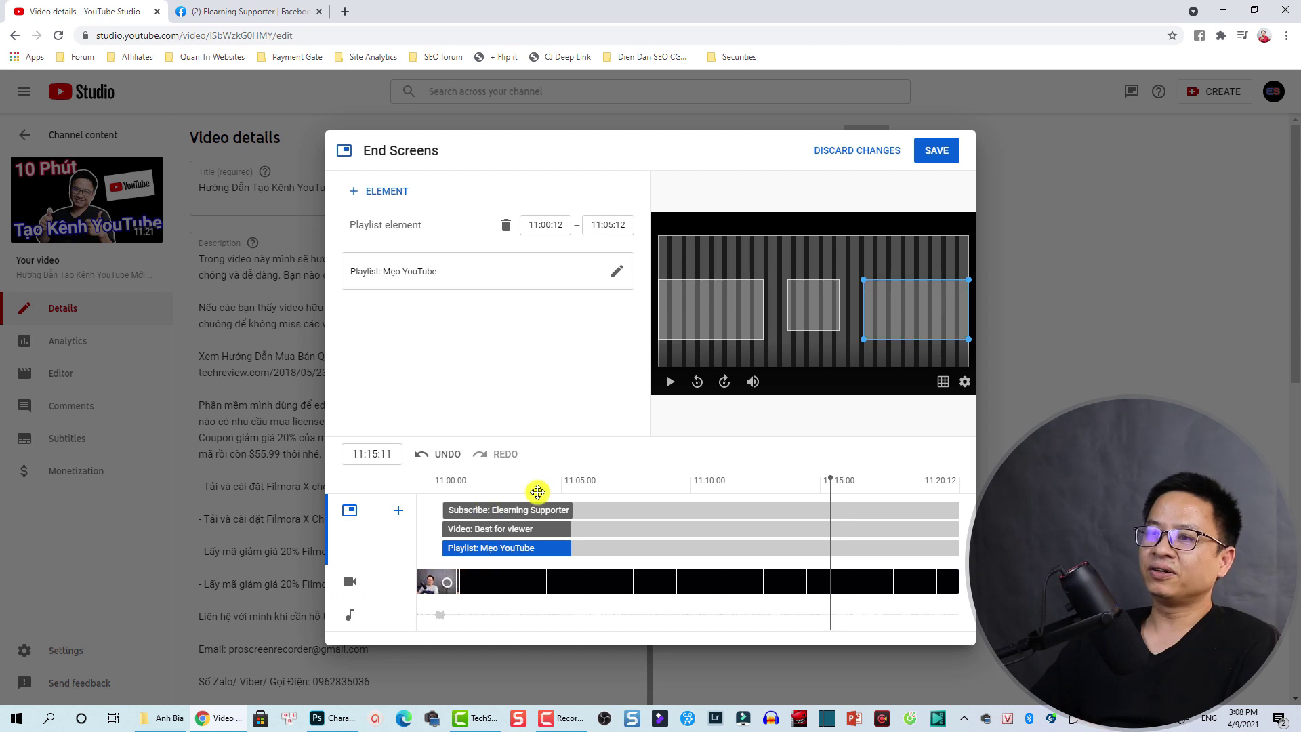
{"action": "left_click", "coordinate": [607, 494]}
{"action": "key", "text": "space"}
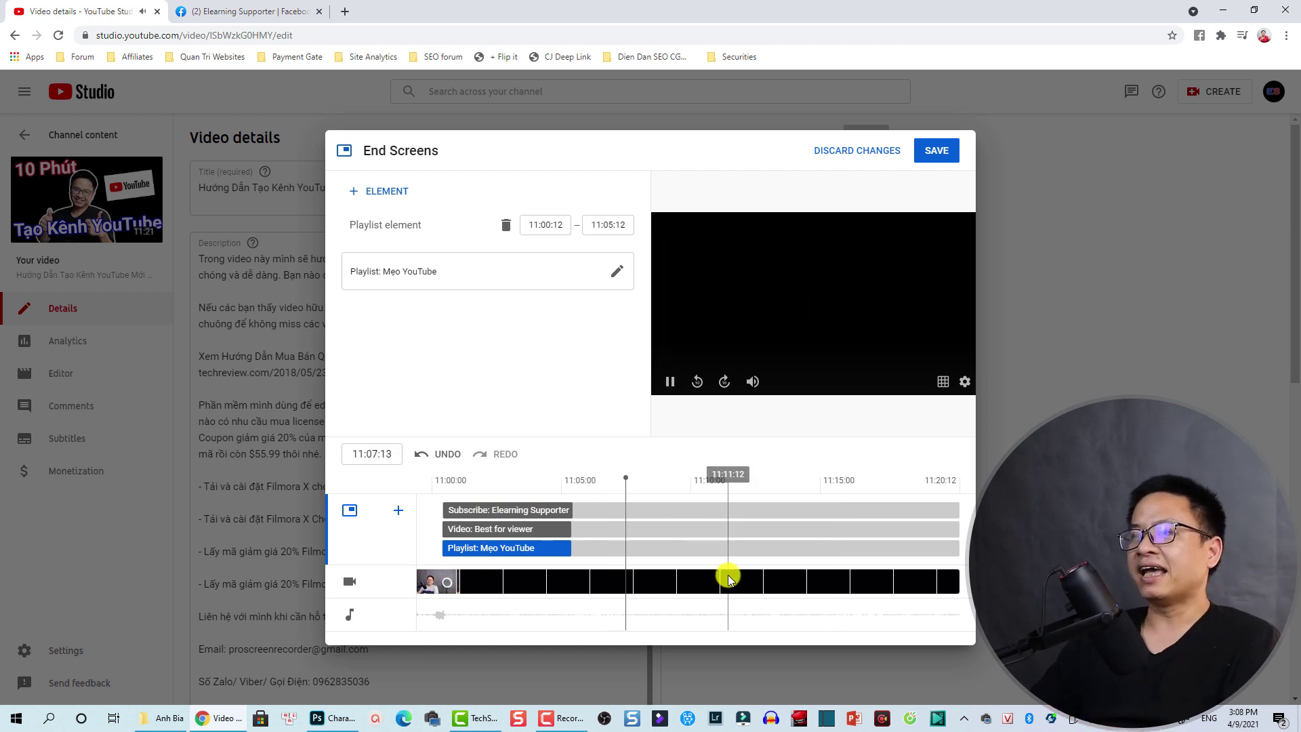
Step: Extend the Subscribe, Video and Playlist end screen elements so each one ends at 11:20:12
{"action": "left_click", "coordinate": [542, 527]}
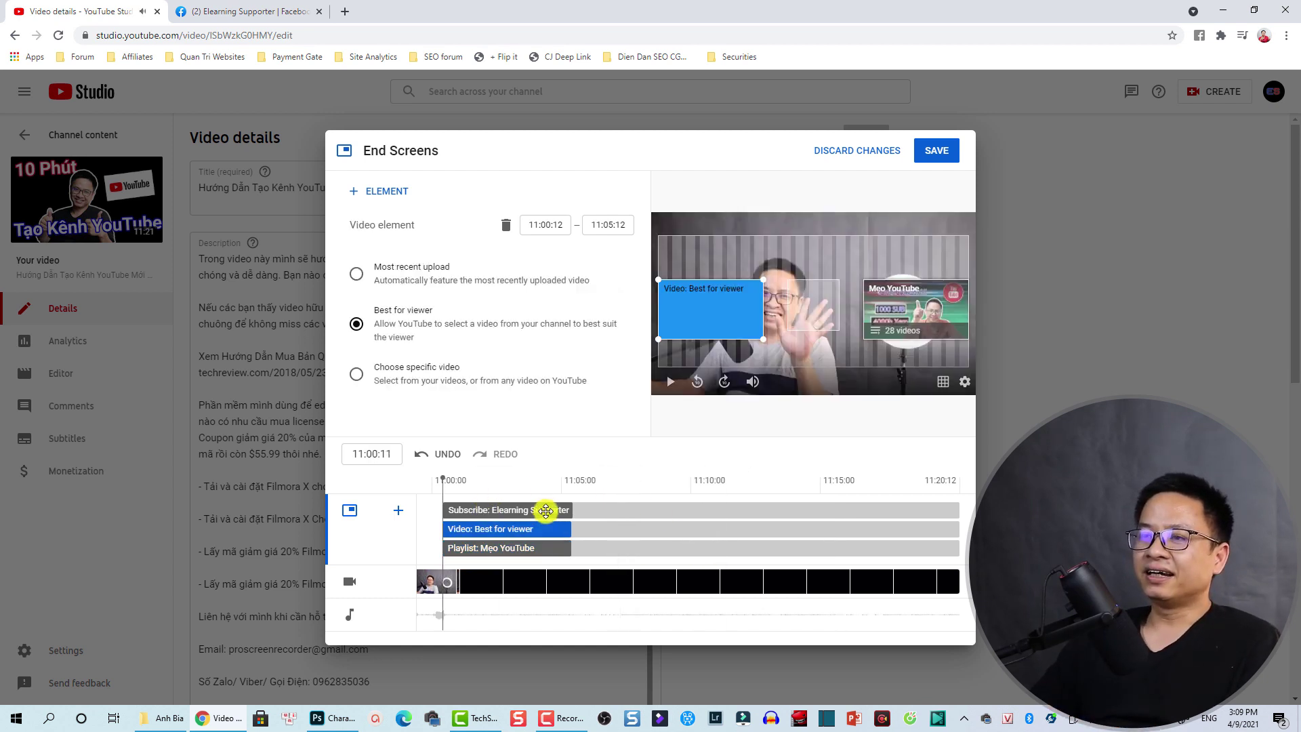
{"action": "left_click", "coordinate": [546, 510]}
{"action": "left_click_drag", "start_coordinate": [660, 513], "coordinate": [959, 510]}
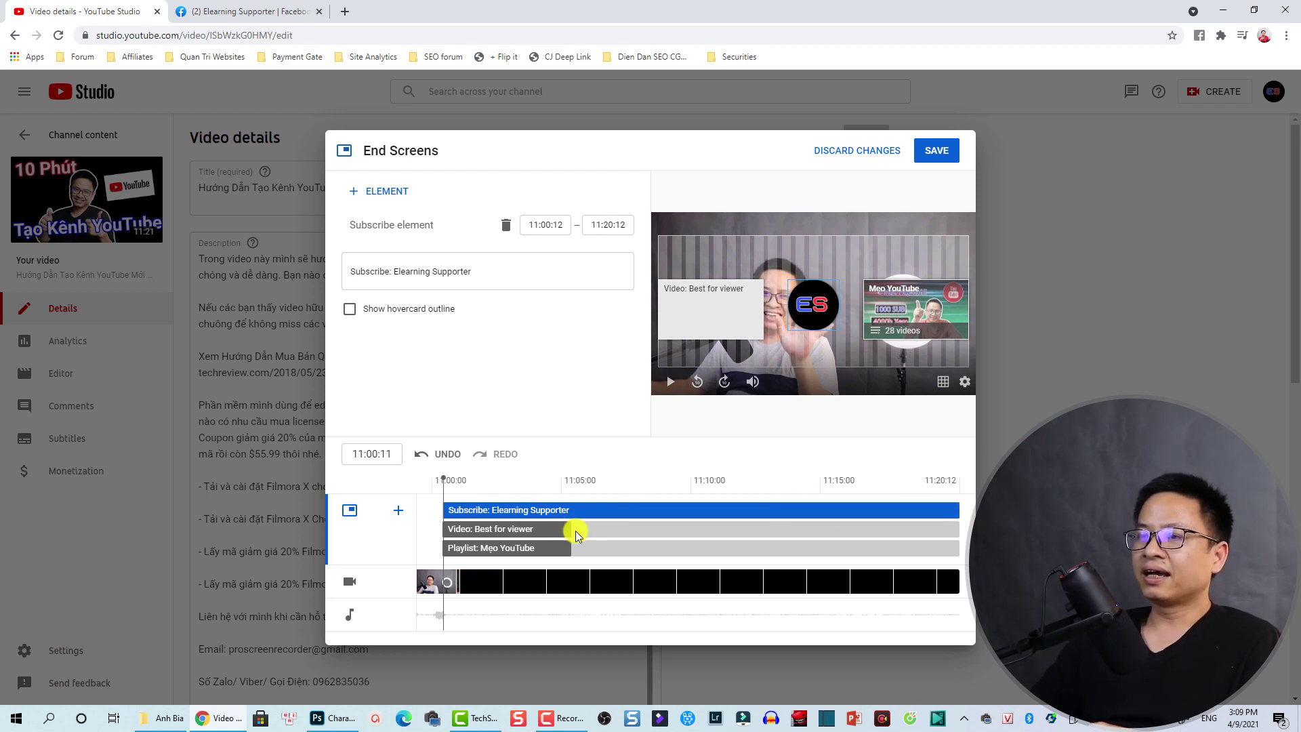
{"action": "left_click_drag", "start_coordinate": [576, 535], "coordinate": [966, 528]}
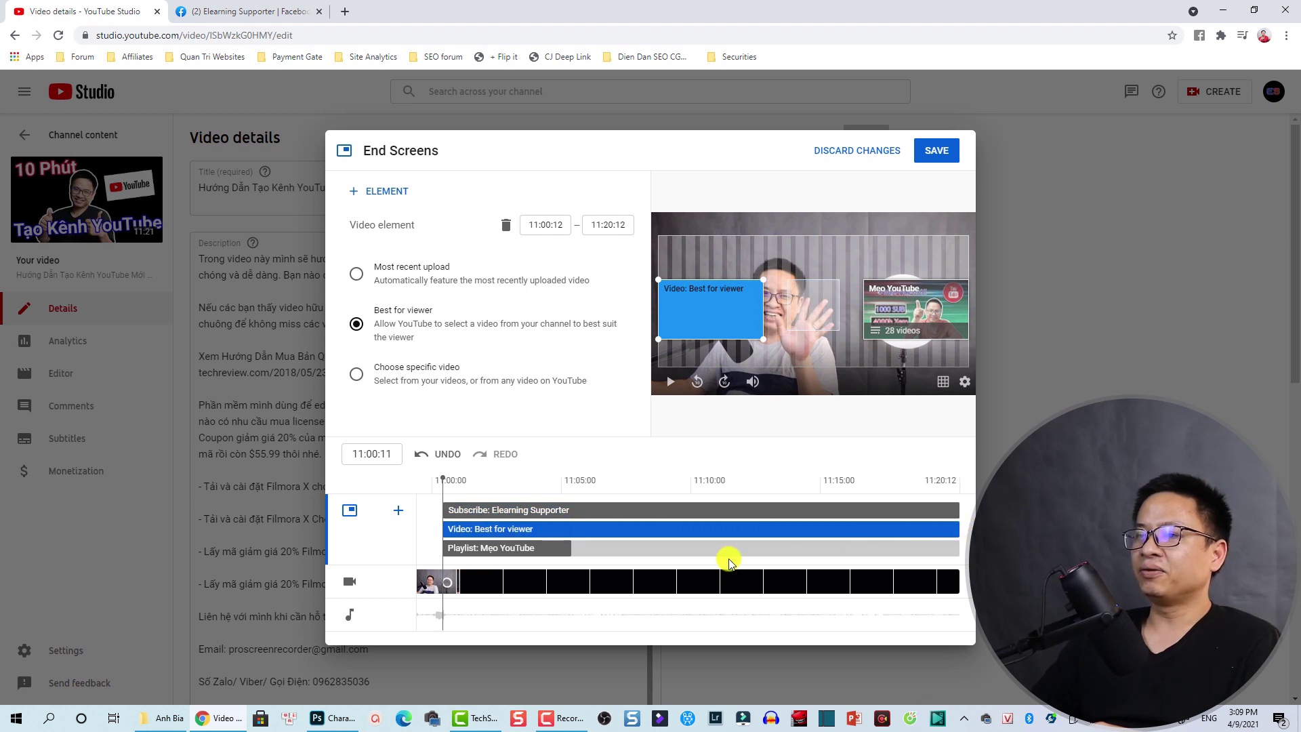
{"action": "left_click_drag", "start_coordinate": [571, 548], "coordinate": [958, 559]}
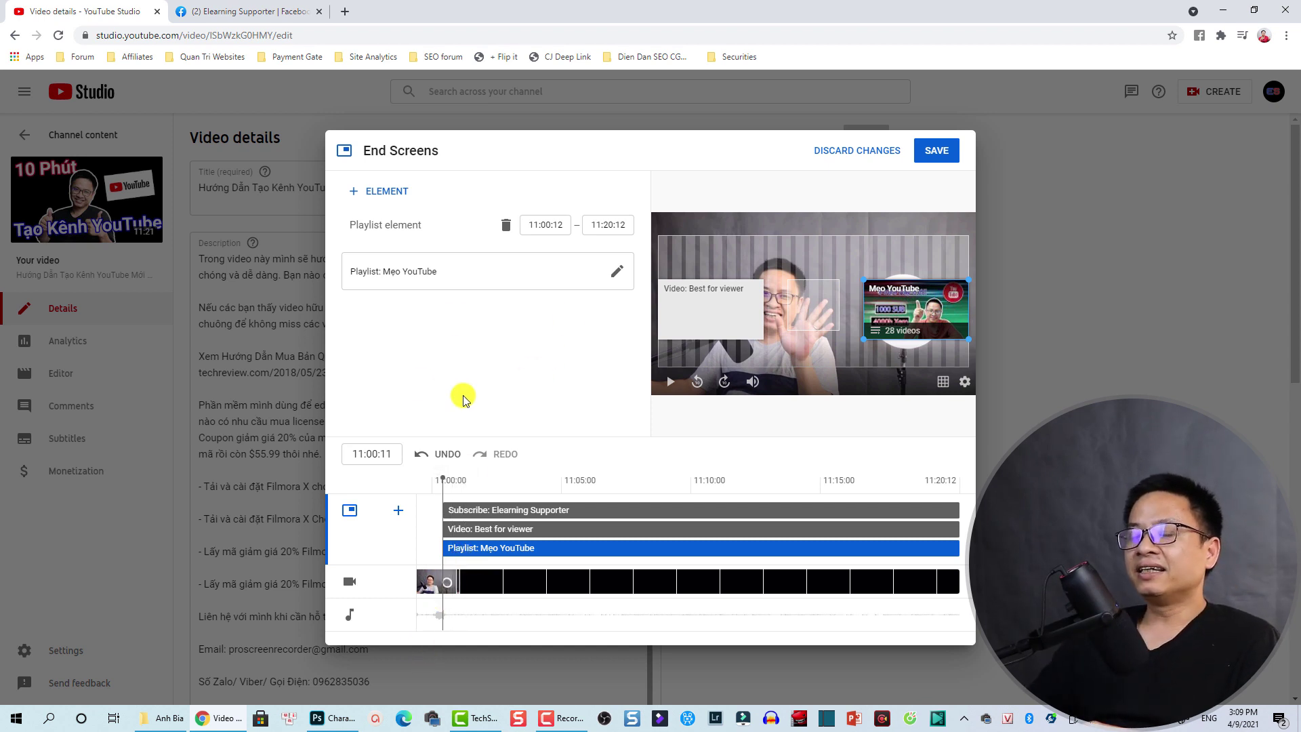
Step: Add a Most recent upload video element and place it below the Best for viewer element, moving the Subscribe element up
{"action": "left_click", "coordinate": [387, 196]}
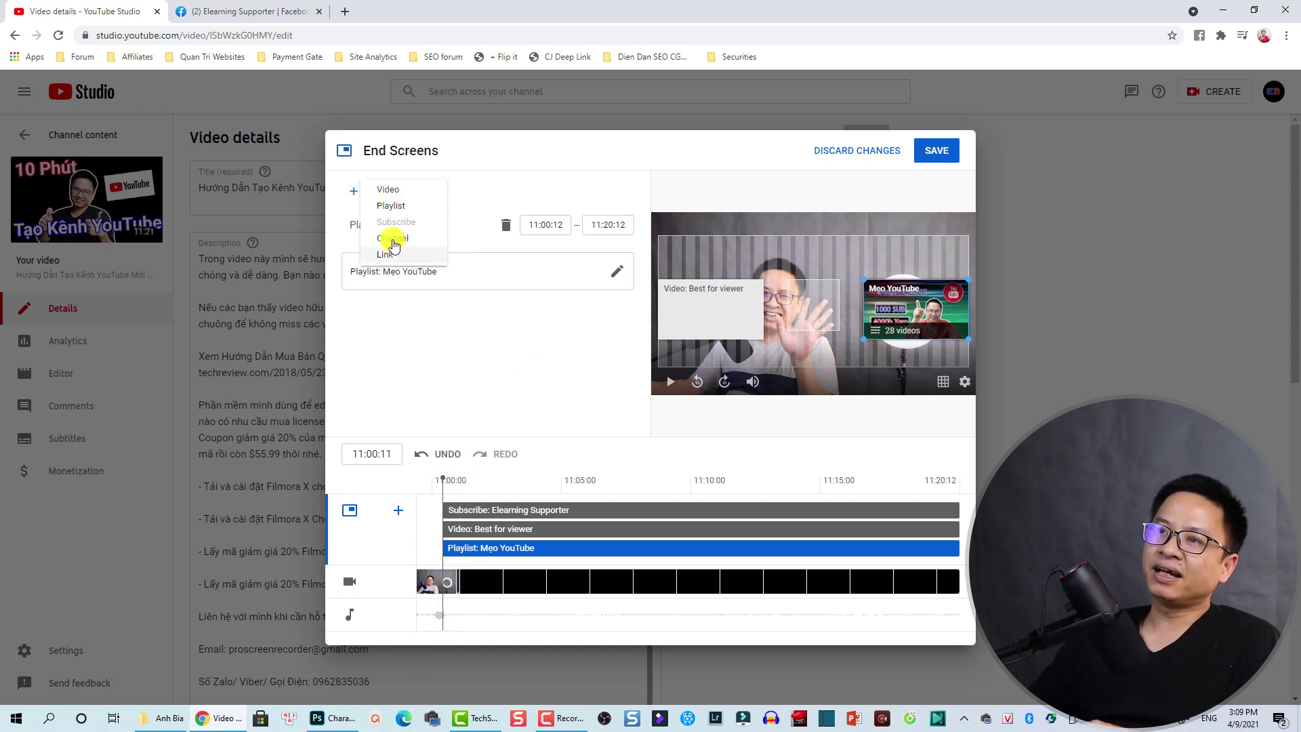
{"action": "left_click", "coordinate": [378, 190]}
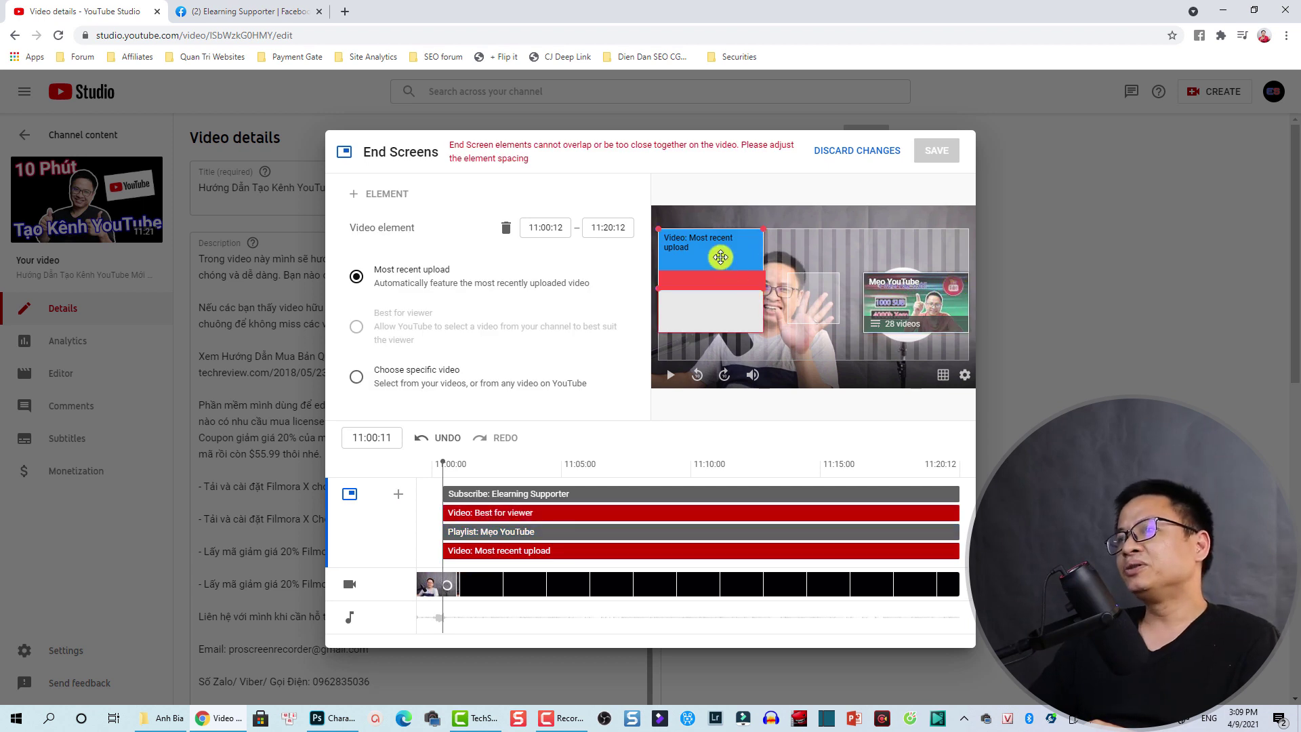
{"action": "left_click_drag", "start_coordinate": [720, 257], "coordinate": [840, 353]}
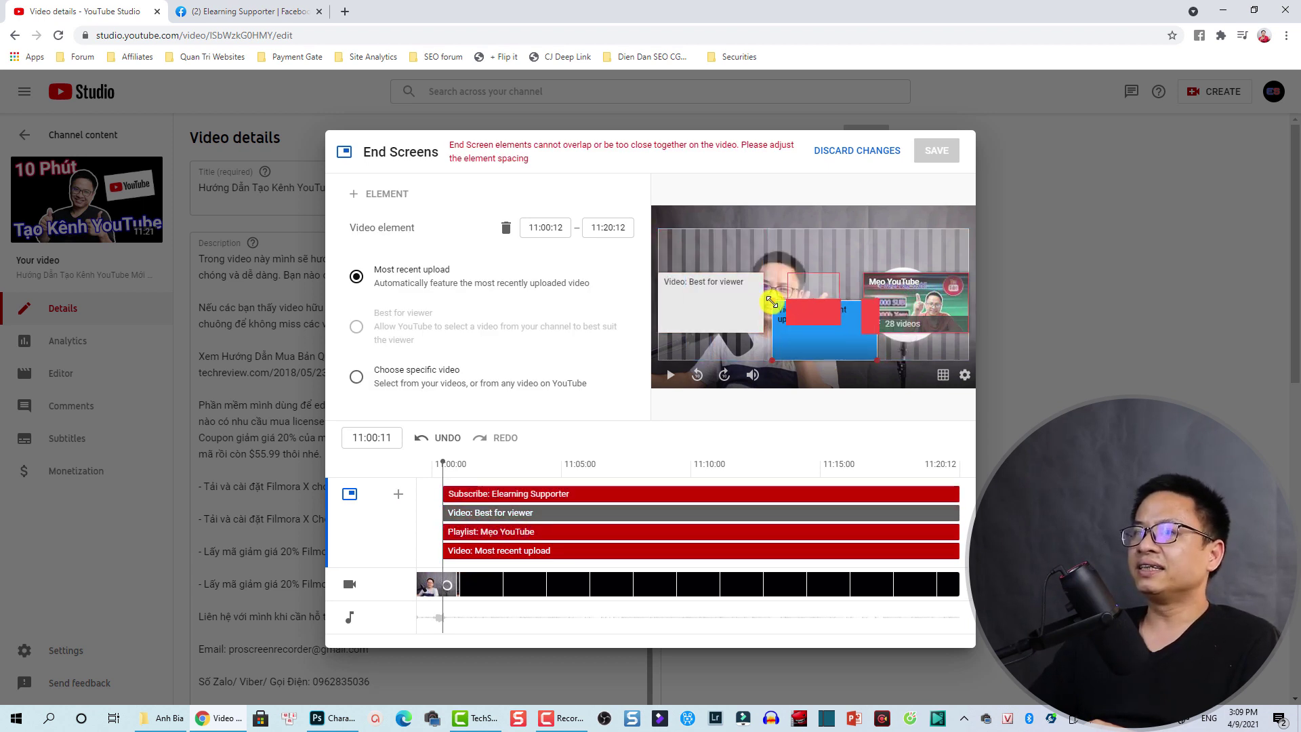
{"action": "left_click_drag", "start_coordinate": [815, 283], "coordinate": [811, 239]}
{"action": "left_click_drag", "start_coordinate": [832, 328], "coordinate": [704, 334]}
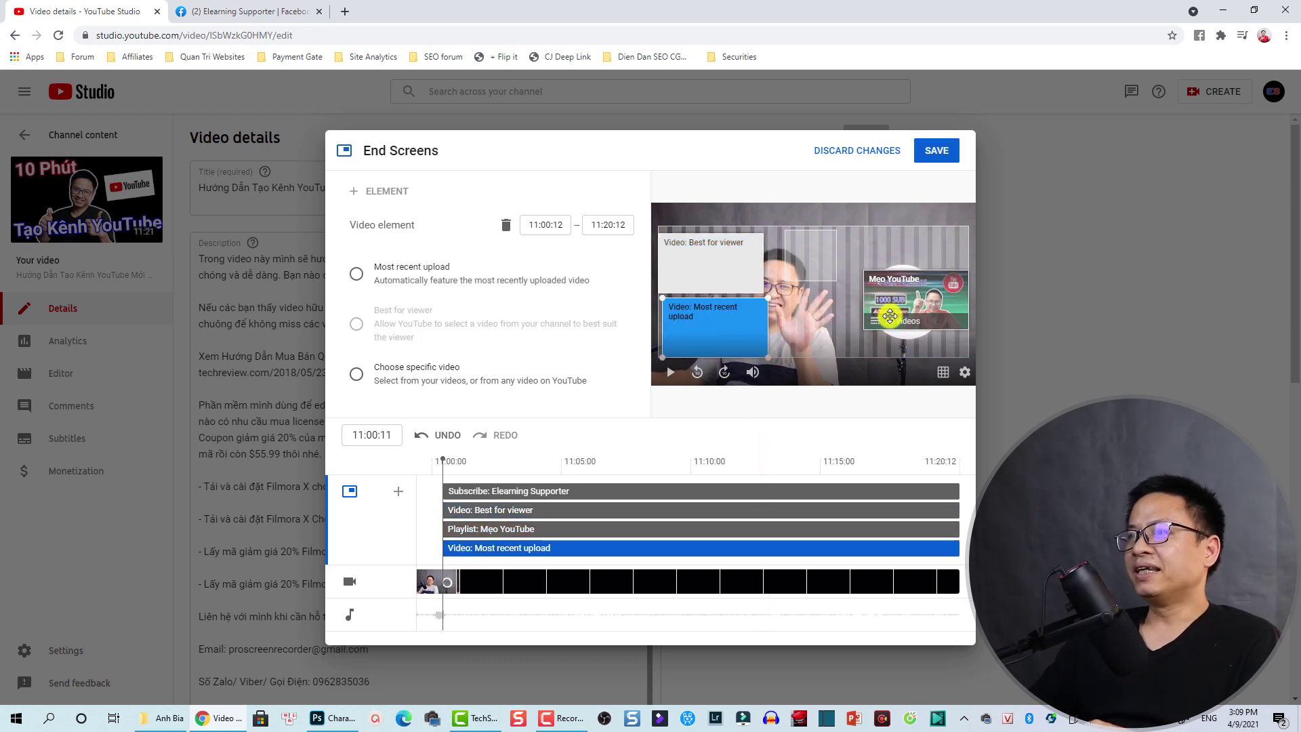
Step: Move the Mẹo YouTube playlist element beneath the Subscribe element and try resizing it from its corner
{"action": "left_click_drag", "start_coordinate": [889, 316], "coordinate": [815, 335]}
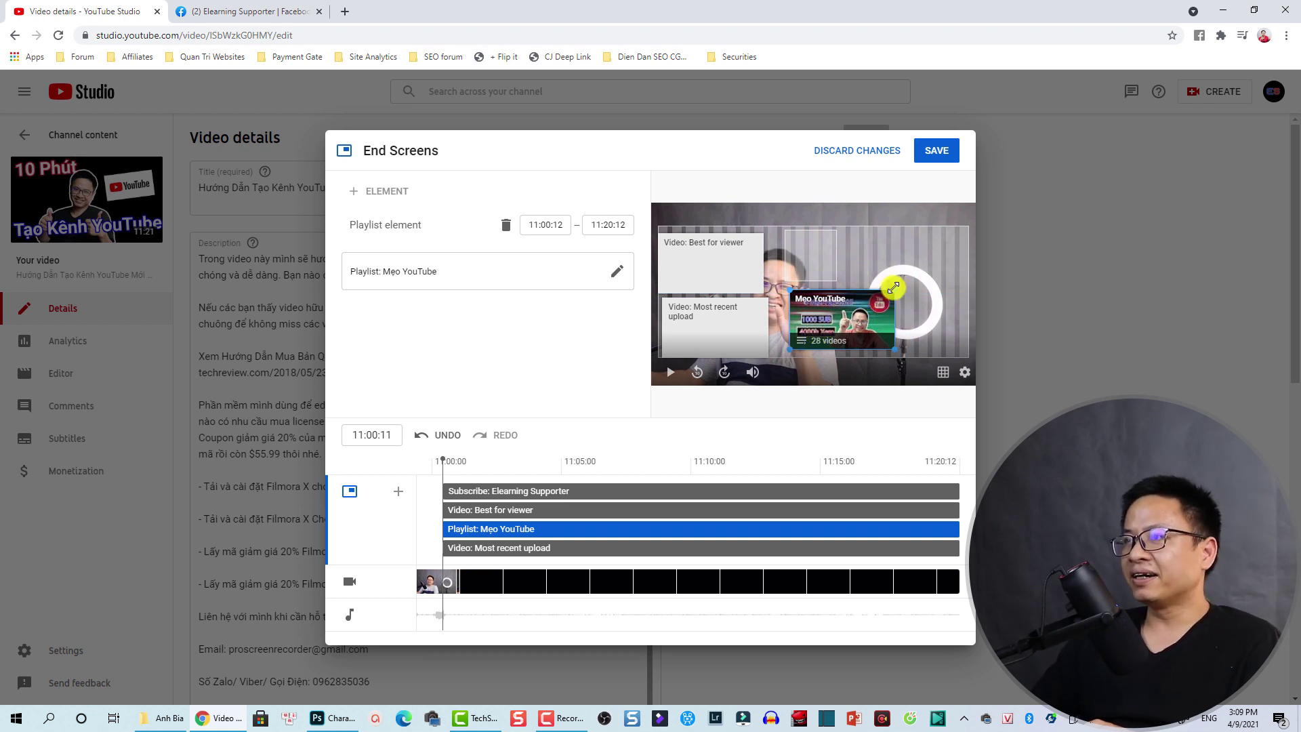
{"action": "left_click_drag", "start_coordinate": [895, 290], "coordinate": [969, 232]}
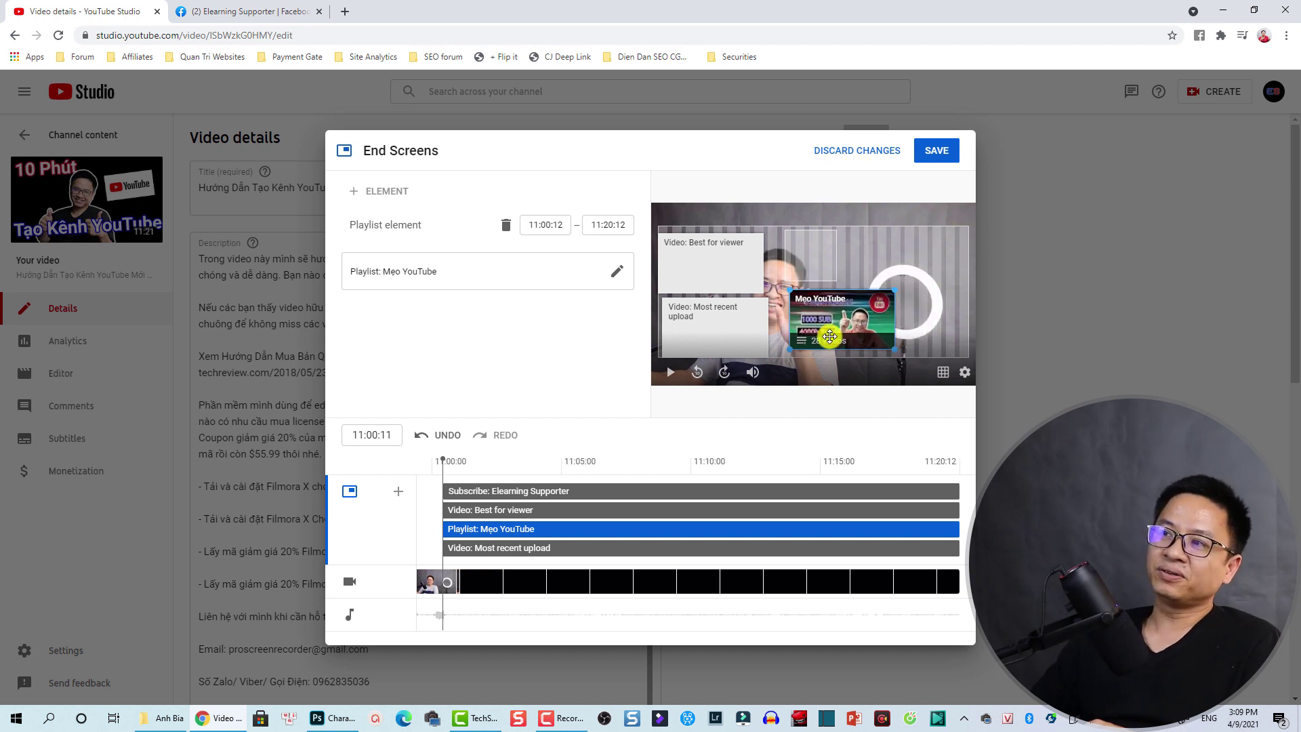
{"action": "left_click_drag", "start_coordinate": [852, 324], "coordinate": [848, 325]}
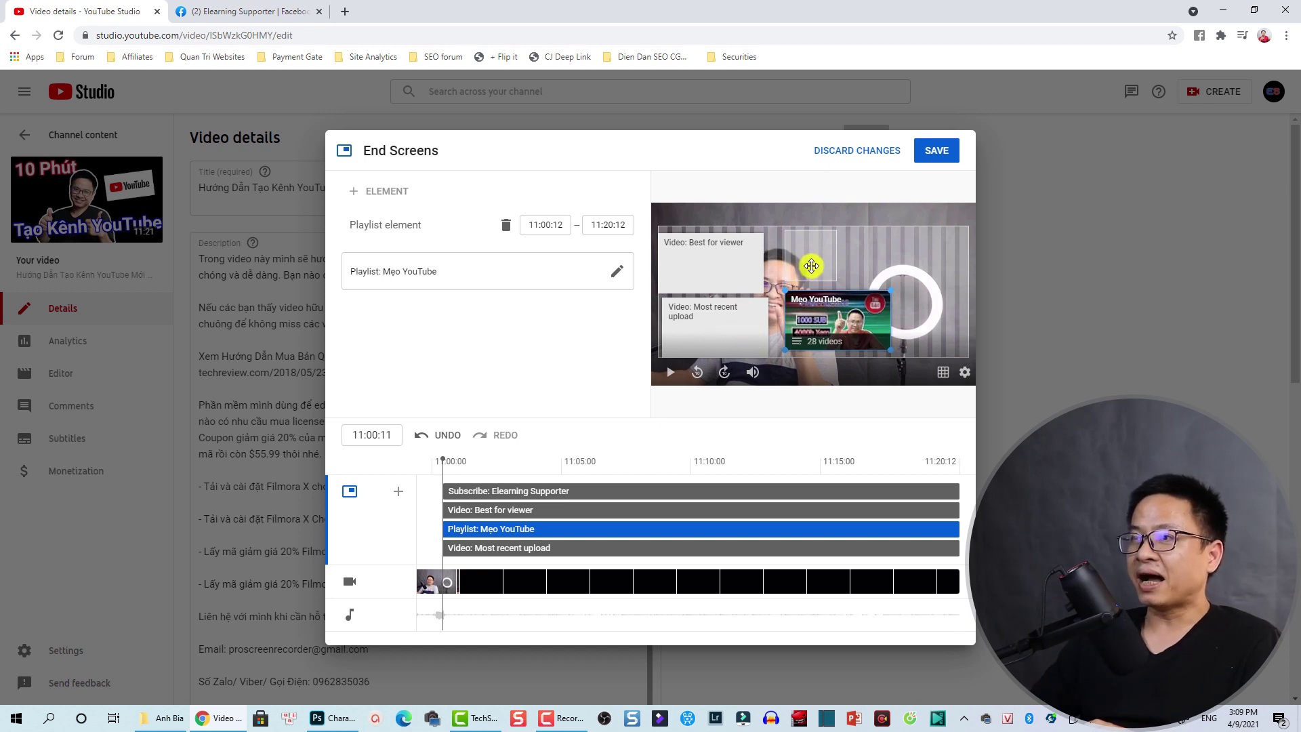
Step: Check the Most recent upload, Best for viewer and Subscribe elements one by one in the four-element layout
{"action": "left_click", "coordinate": [697, 333]}
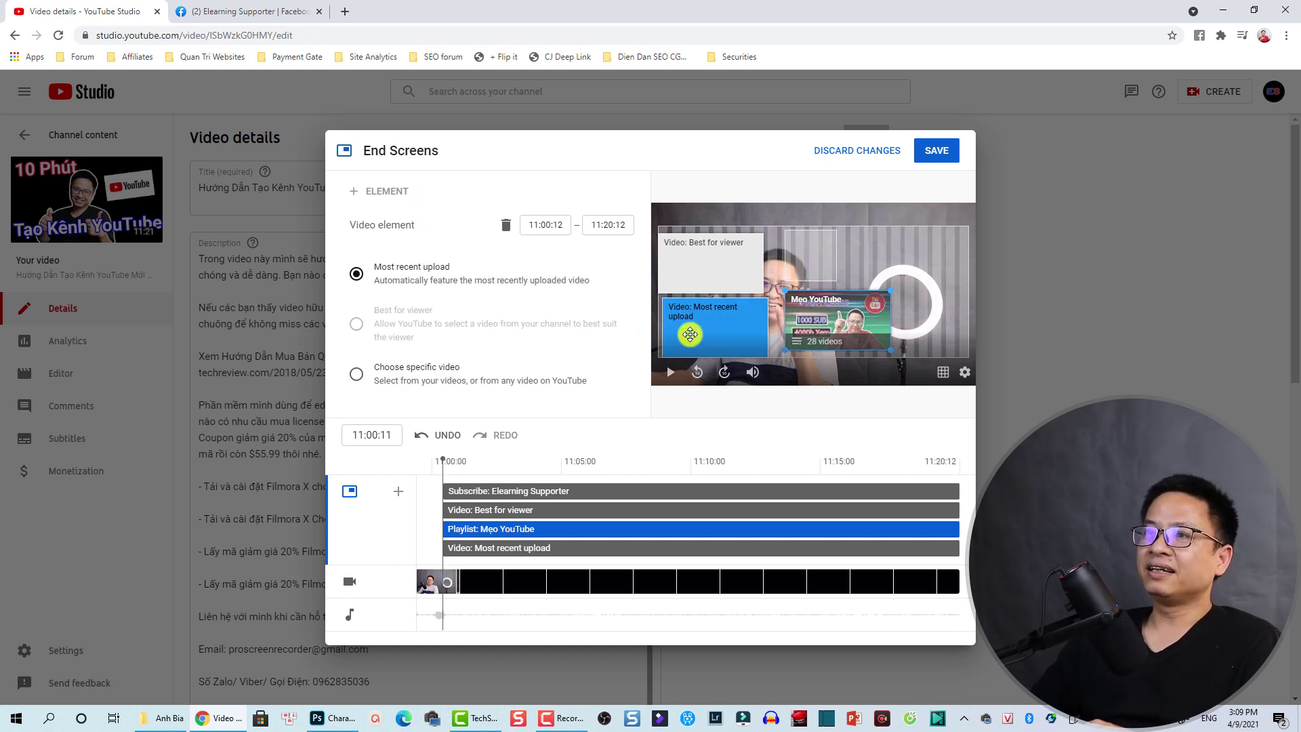
{"action": "left_click", "coordinate": [501, 510]}
{"action": "left_click", "coordinate": [499, 491]}
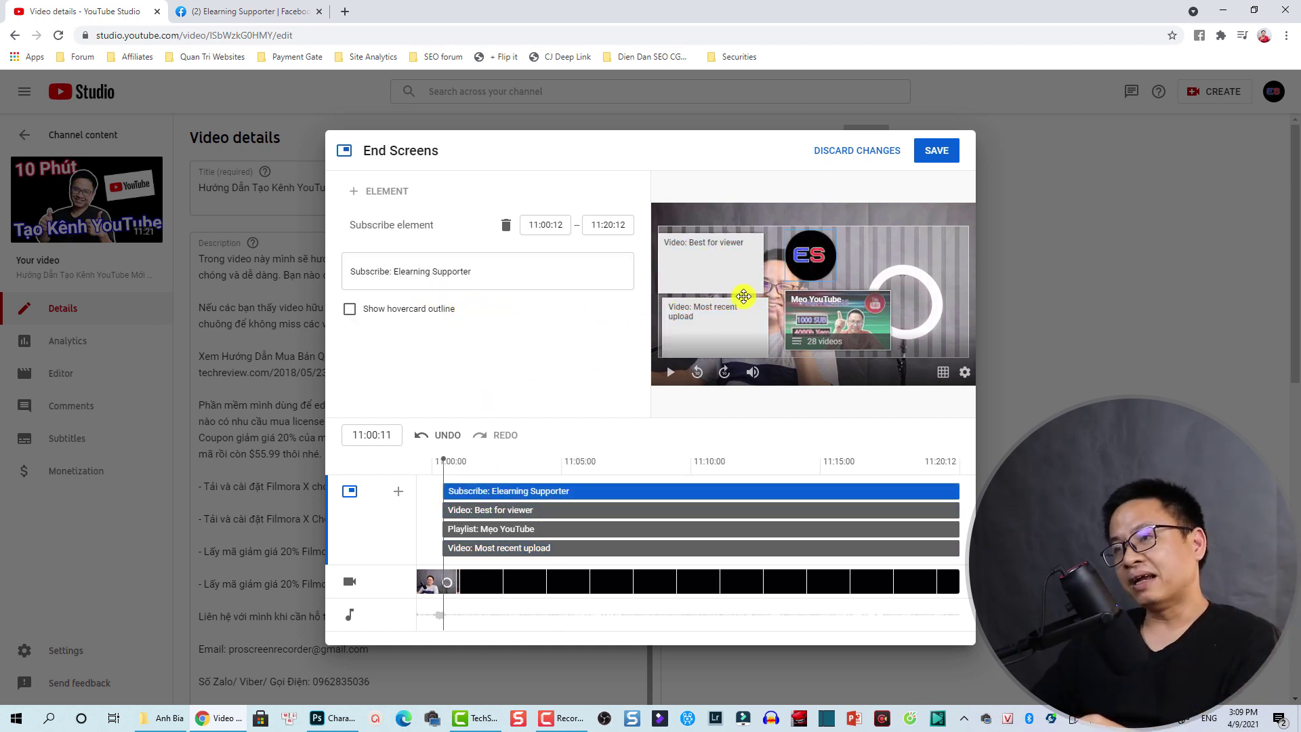
Step: Point the Best for viewer element to the football score table video, then swap it for "Hướng Dẫn Làm Mờ Khuôn Mặt Logo Với Filmora X"
{"action": "left_click", "coordinate": [721, 273]}
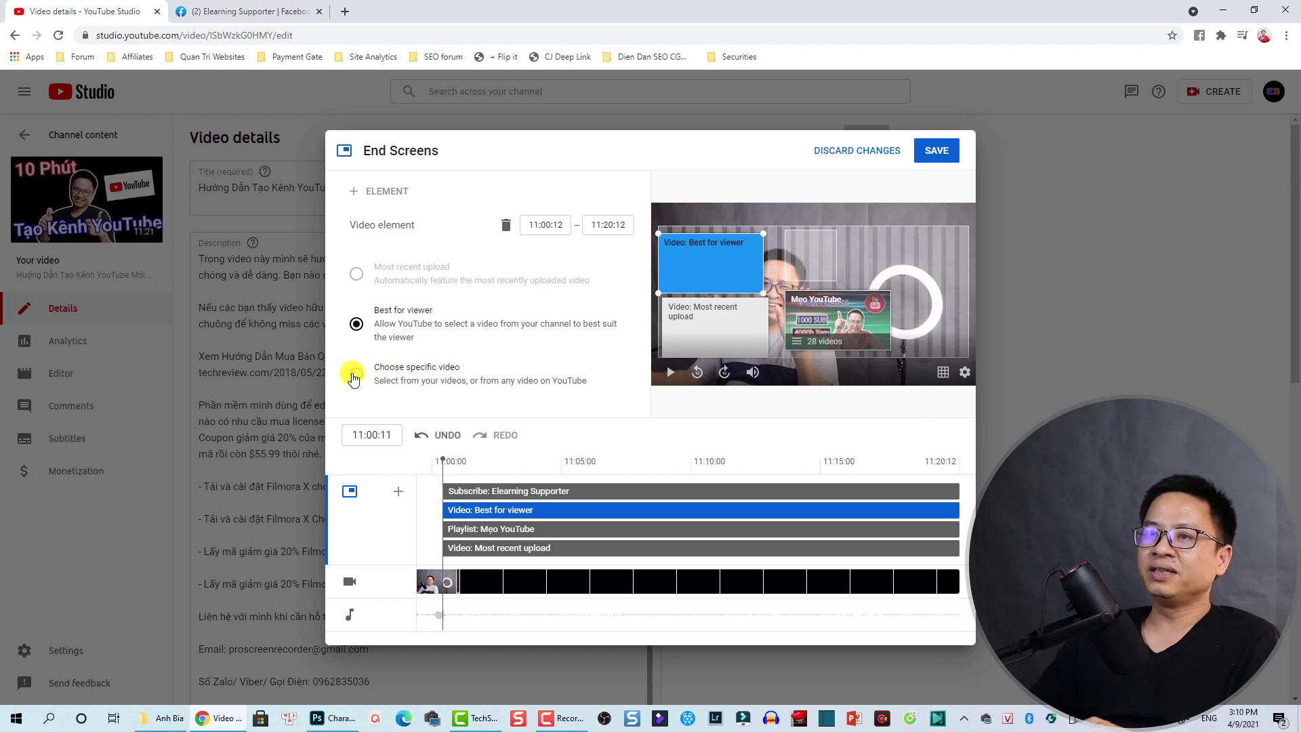
{"action": "left_click", "coordinate": [401, 388]}
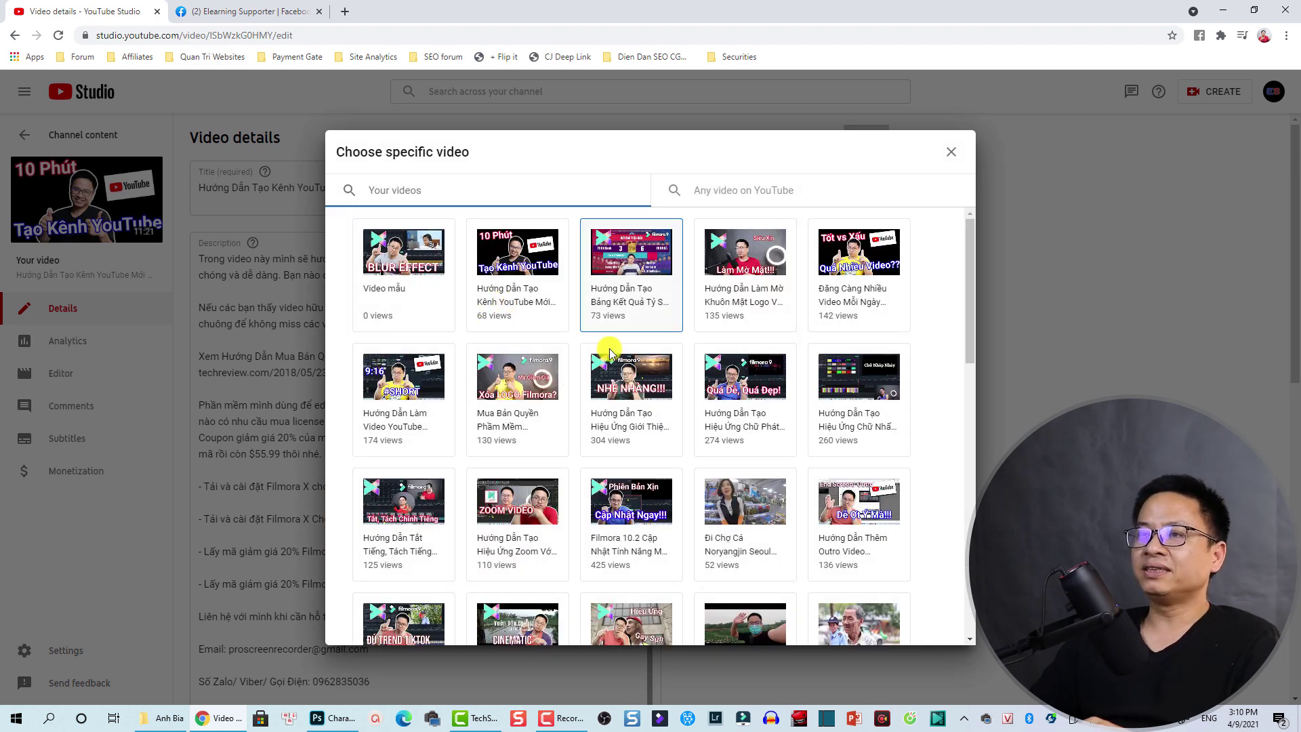
{"action": "left_click", "coordinate": [633, 254]}
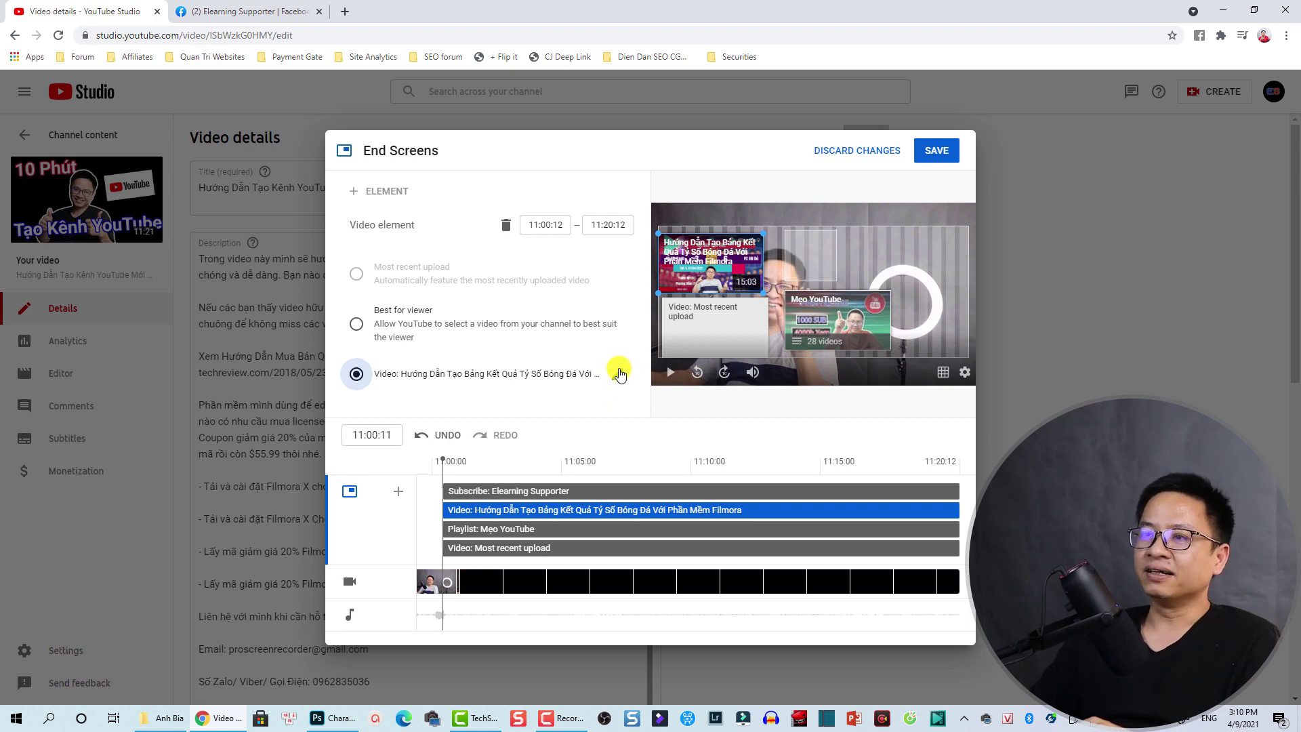
{"action": "left_click", "coordinate": [661, 293]}
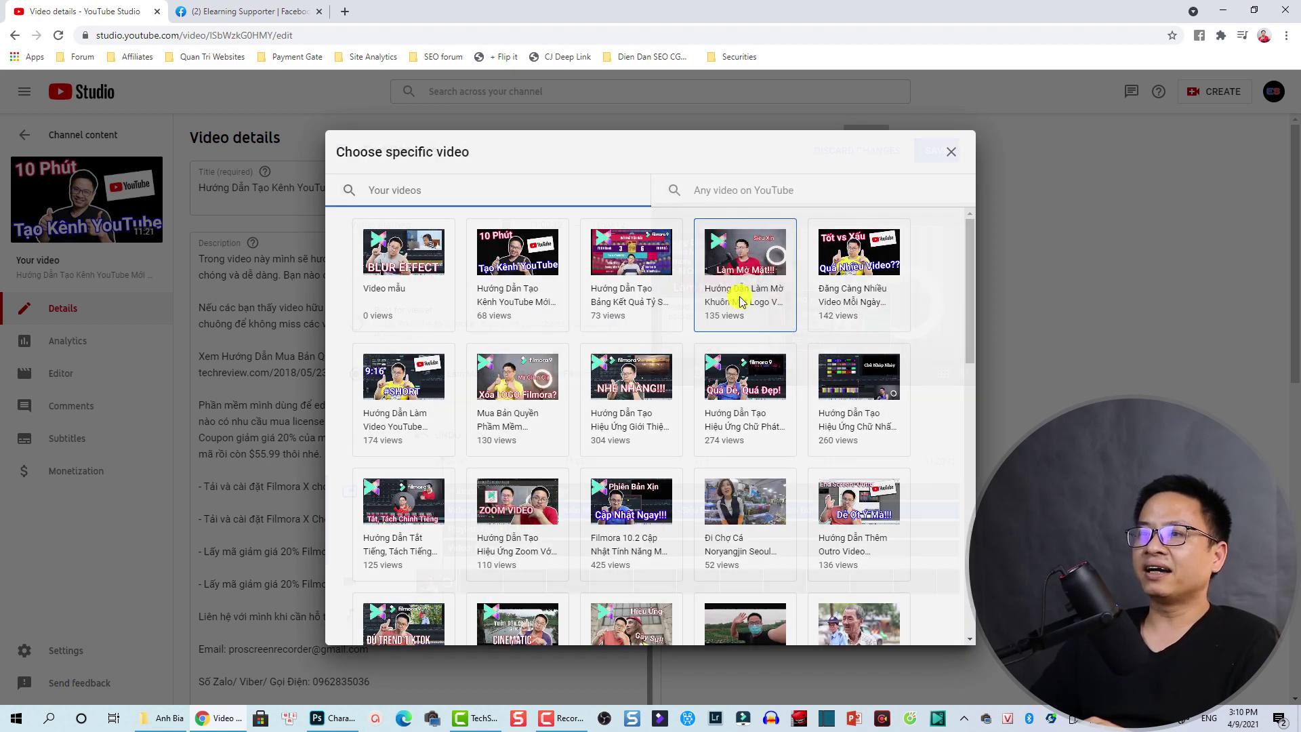
{"action": "left_click", "coordinate": [743, 291]}
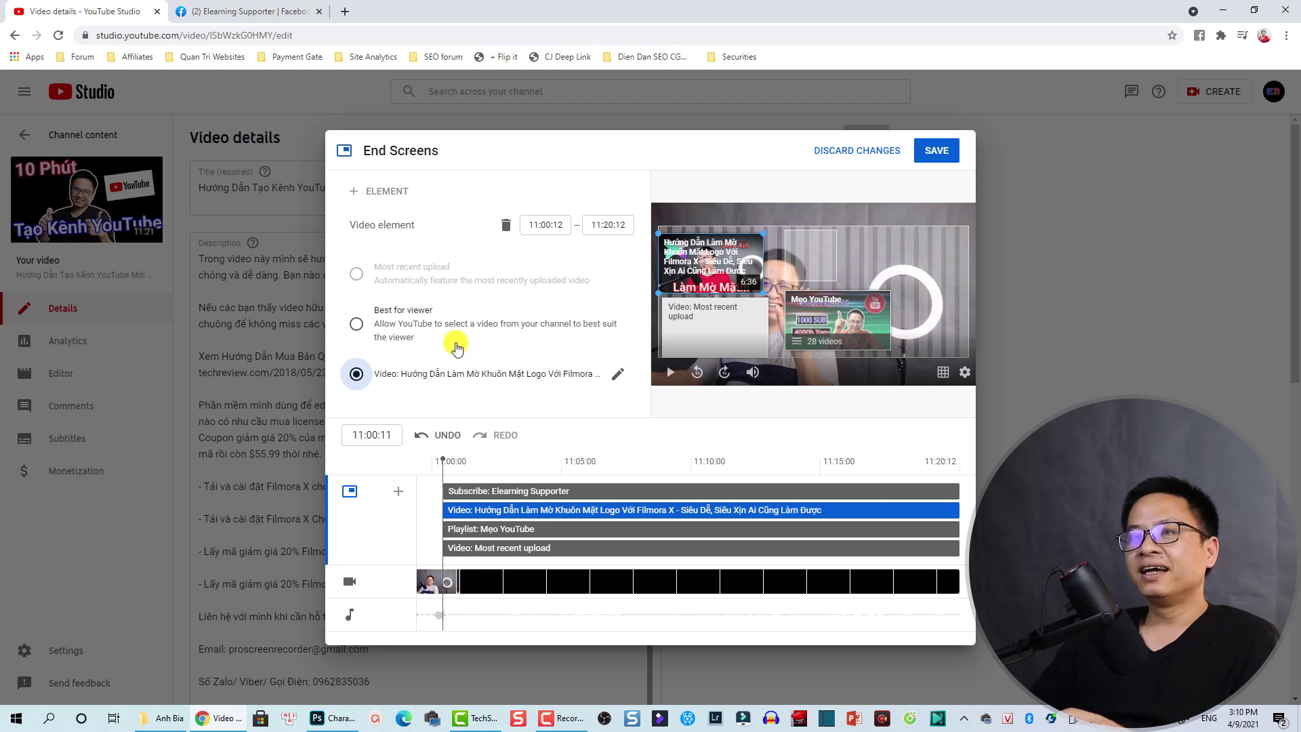
Step: Delete the specific-video element and line up the Most recent upload, Subscribe and Playlist elements in one row across the preview
{"action": "left_click", "coordinate": [505, 224]}
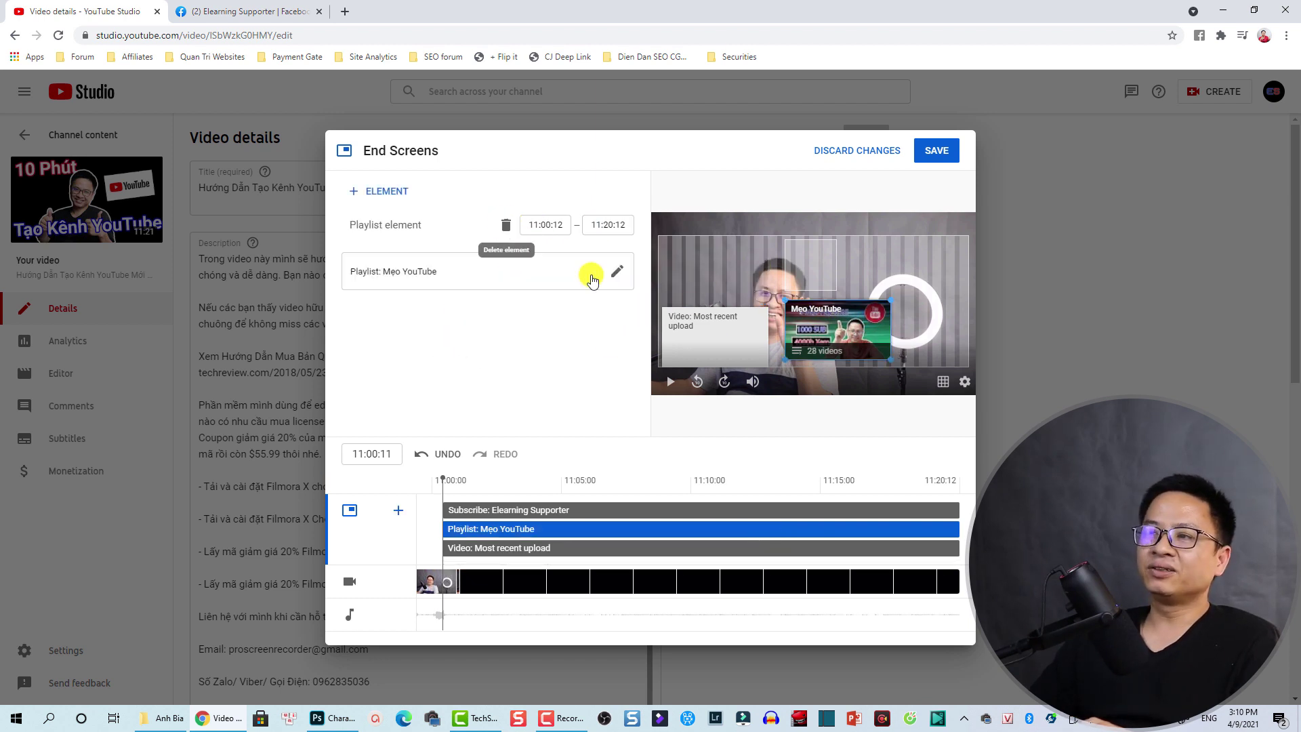
{"action": "left_click_drag", "start_coordinate": [723, 336], "coordinate": [720, 309]}
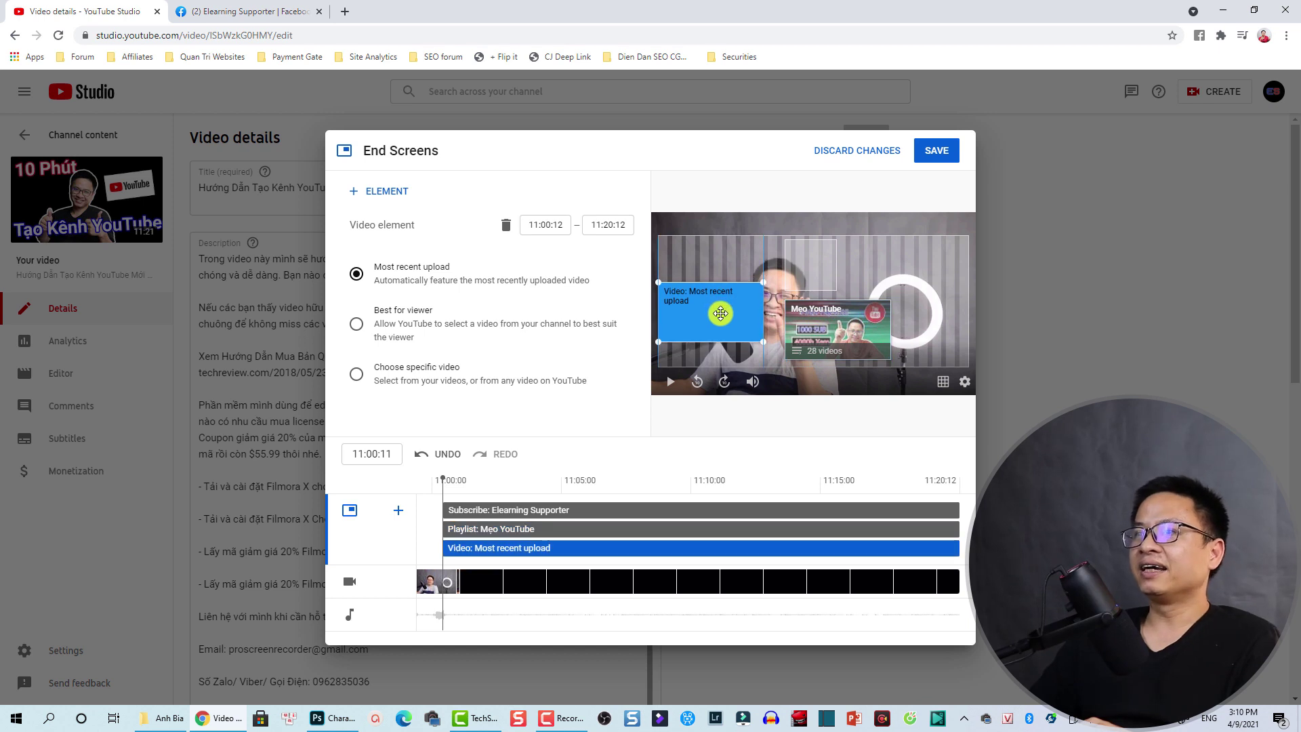
{"action": "left_click_drag", "start_coordinate": [816, 320], "coordinate": [895, 305]}
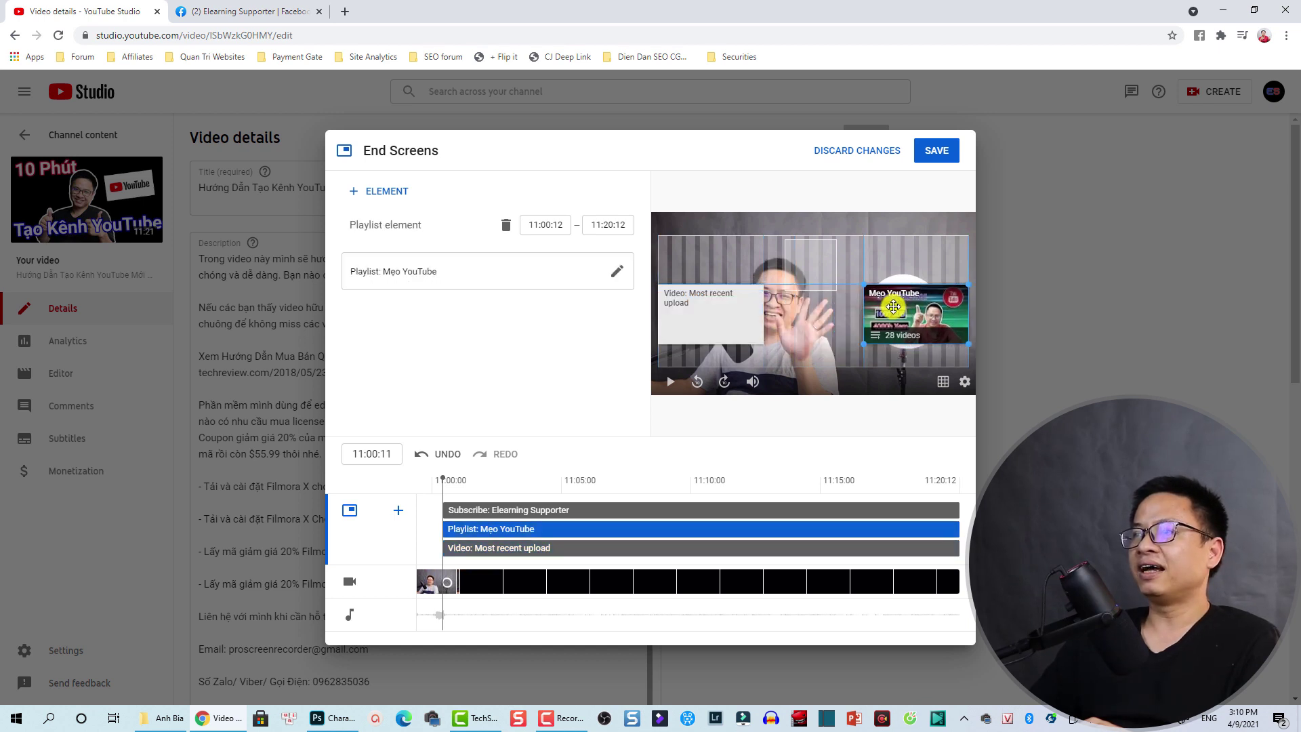
{"action": "left_click_drag", "start_coordinate": [806, 269], "coordinate": [814, 325]}
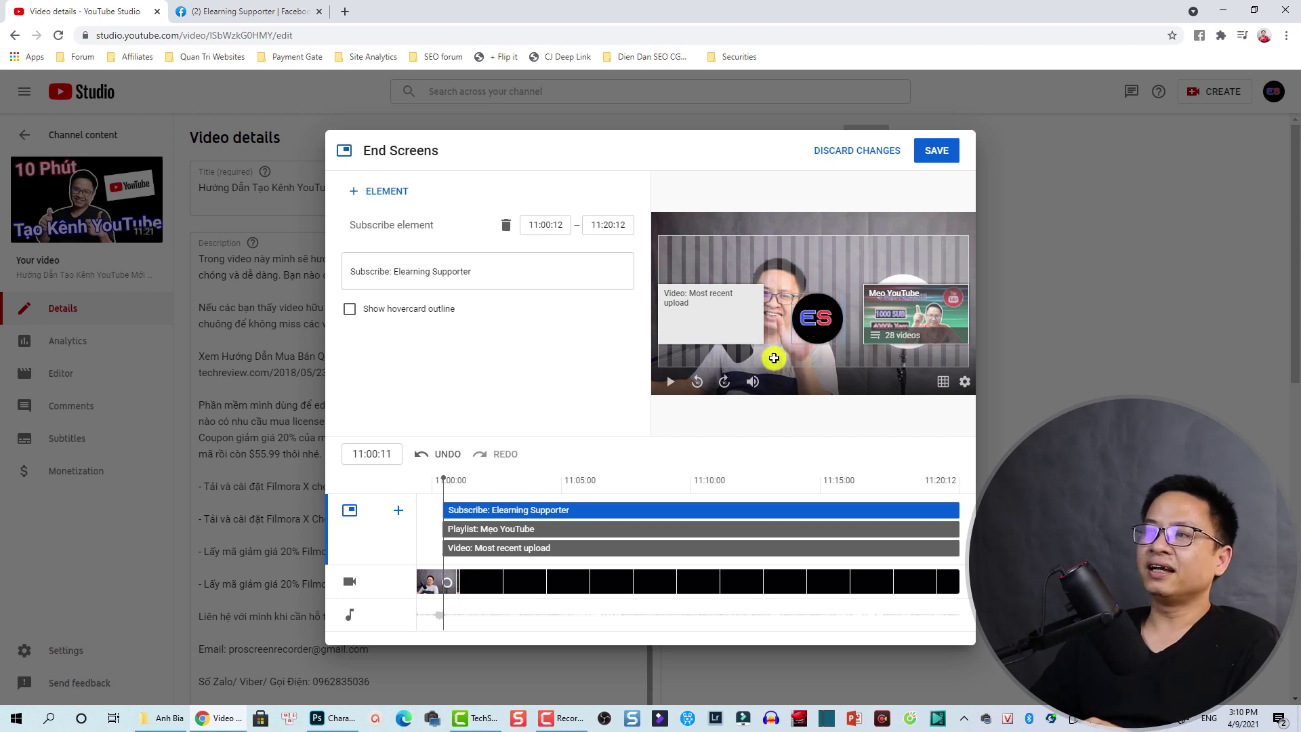
Step: Review the Most recent upload element and switch the Subscribe element's hovercard outline on and off again
{"action": "left_click", "coordinate": [693, 321]}
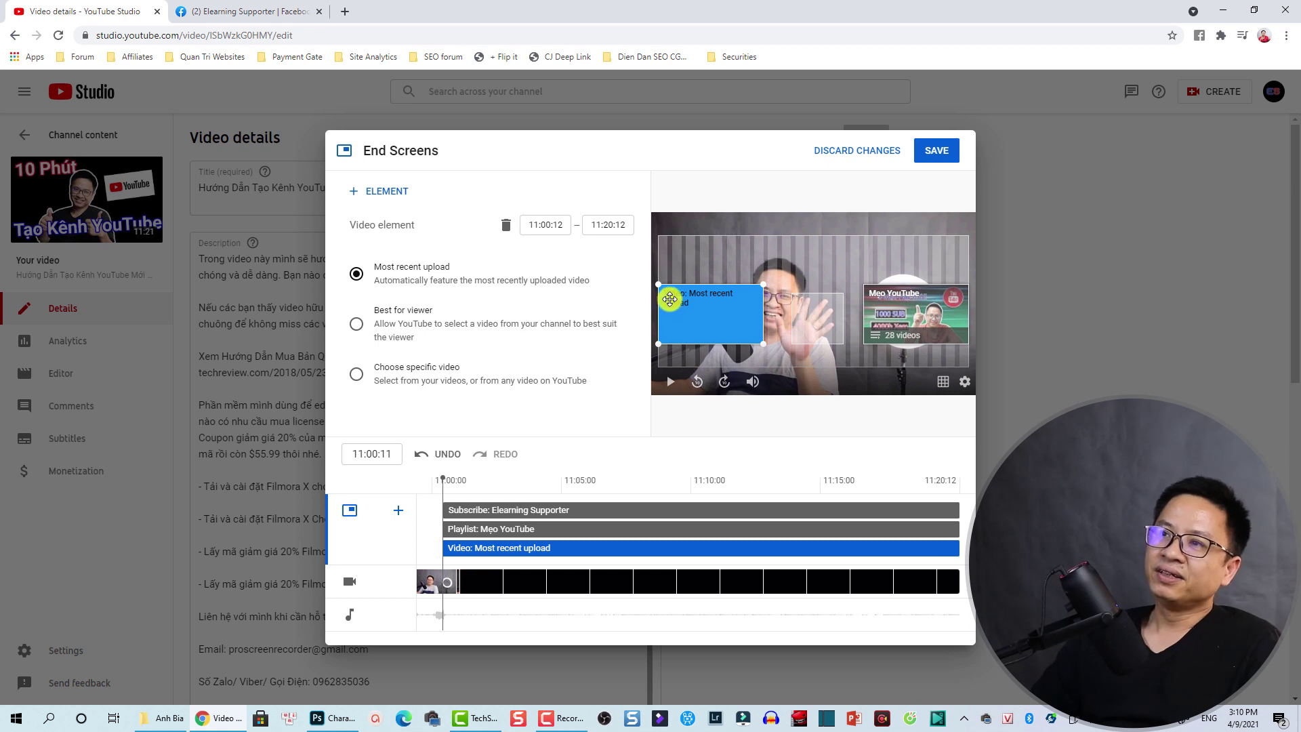
{"action": "left_click", "coordinate": [826, 316]}
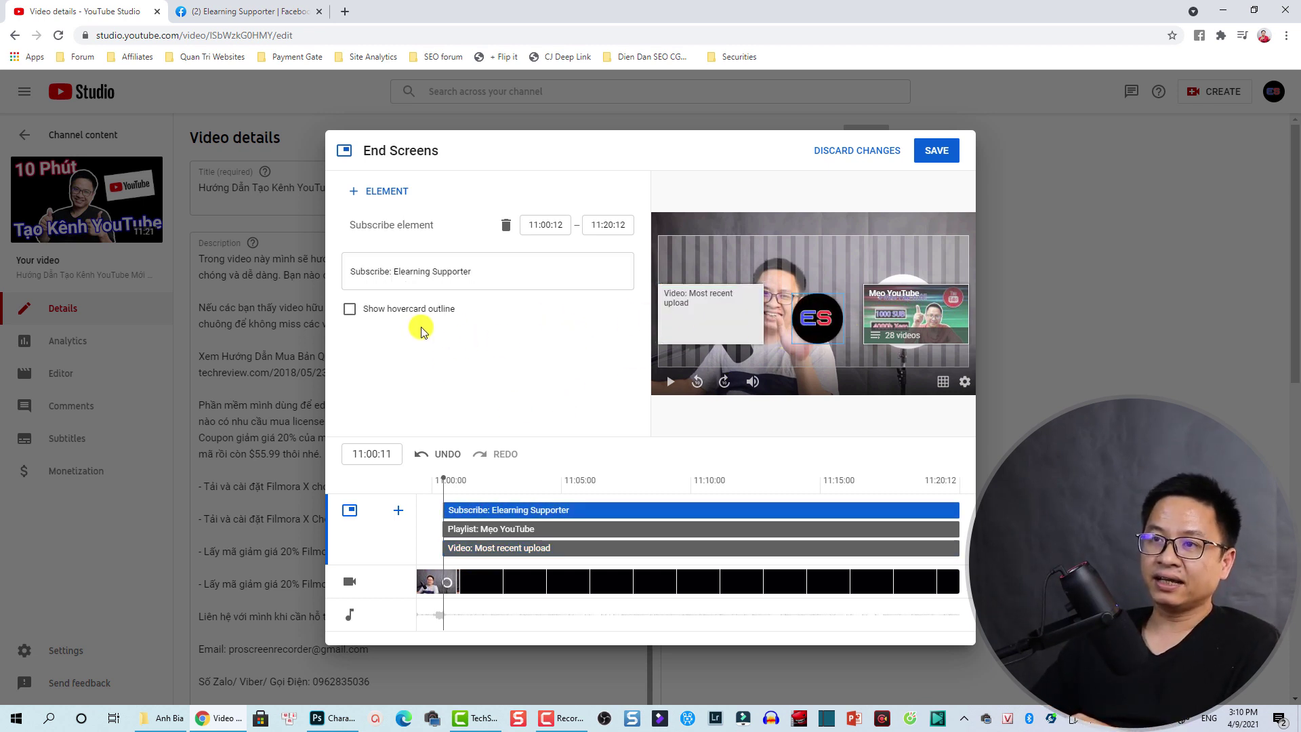
{"action": "left_click", "coordinate": [349, 310]}
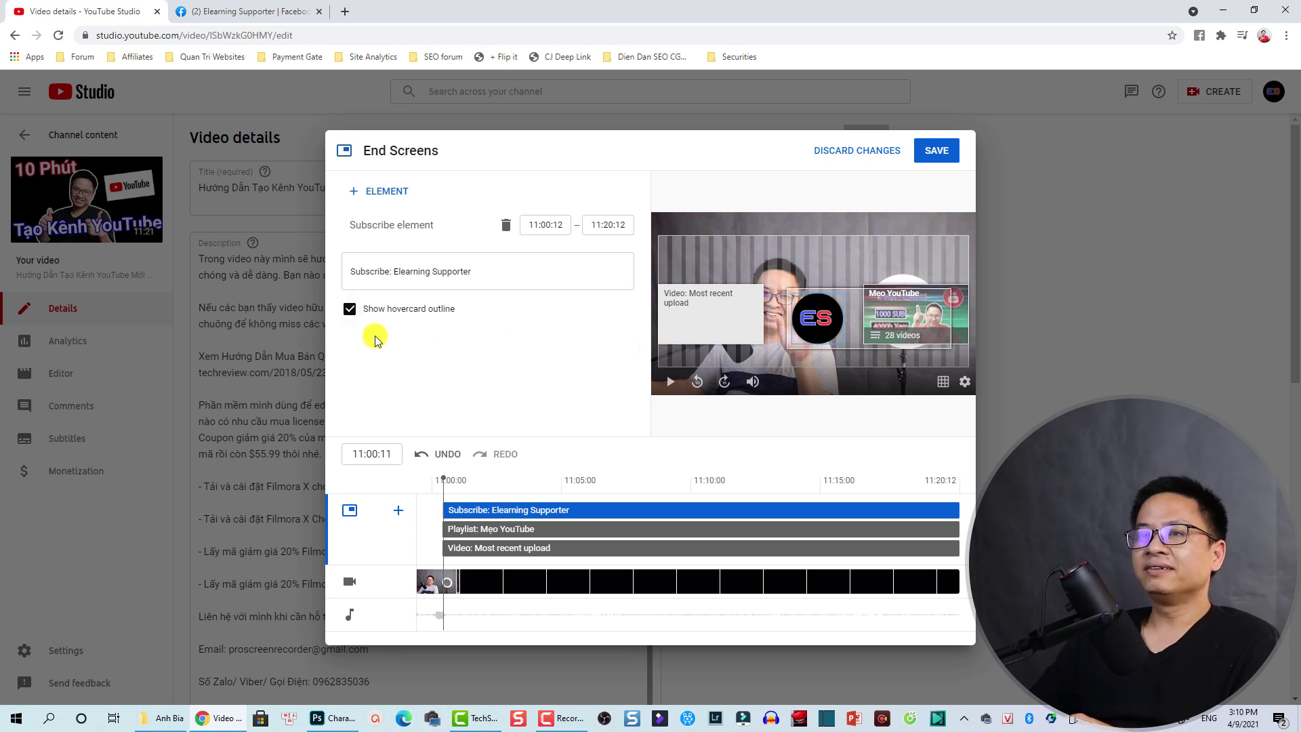
{"action": "left_click", "coordinate": [350, 310]}
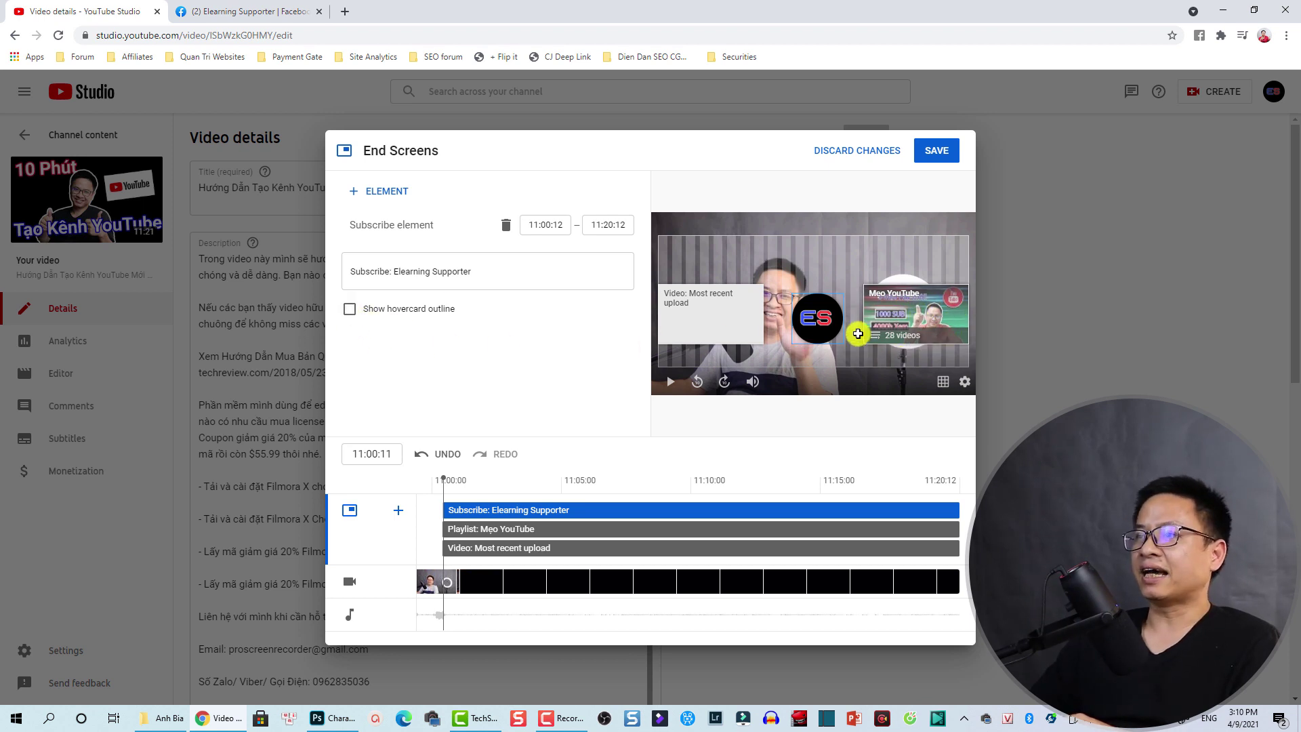